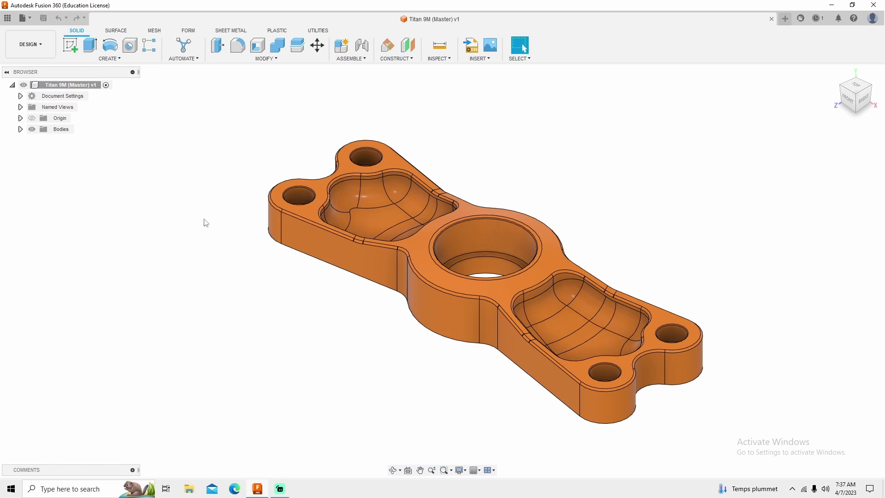
Open the workspace dropdown to switch away from DESIGN.
{"action": "left_click", "coordinate": [44, 46]}
In Manufacture, start a new setup with its Z axis taken from the centre hole's edge.
{"action": "left_click", "coordinate": [46, 148]}
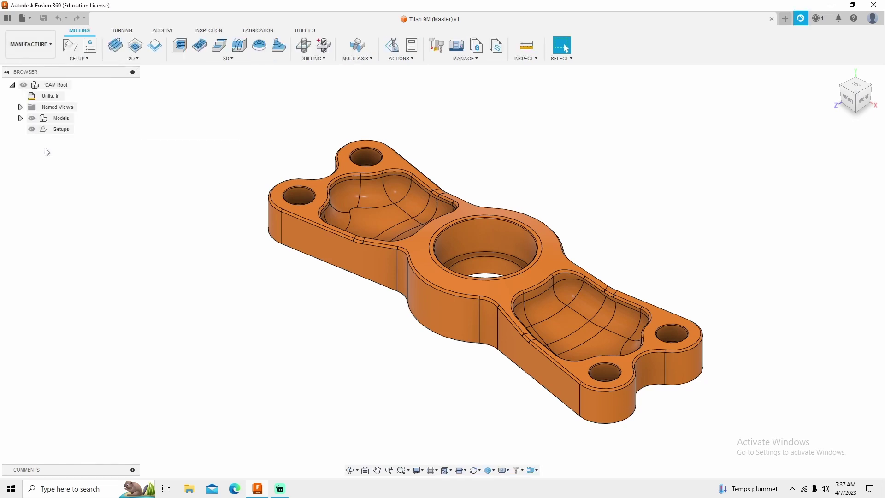
{"action": "left_click", "coordinate": [65, 51]}
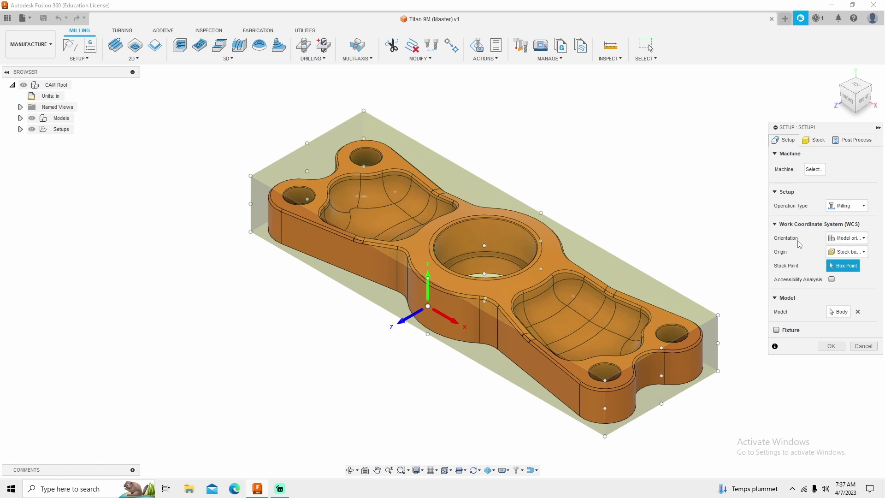
{"action": "left_click", "coordinate": [847, 240]}
{"action": "left_click", "coordinate": [848, 258]}
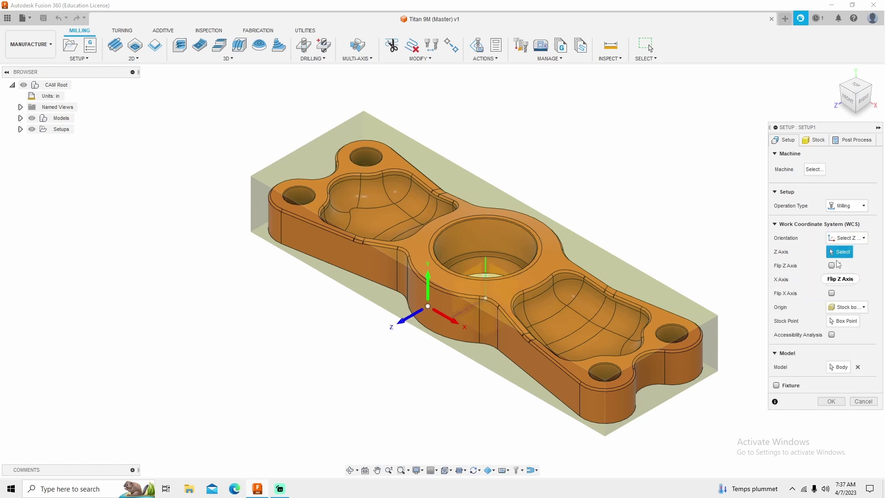
{"action": "left_click", "coordinate": [541, 239]}
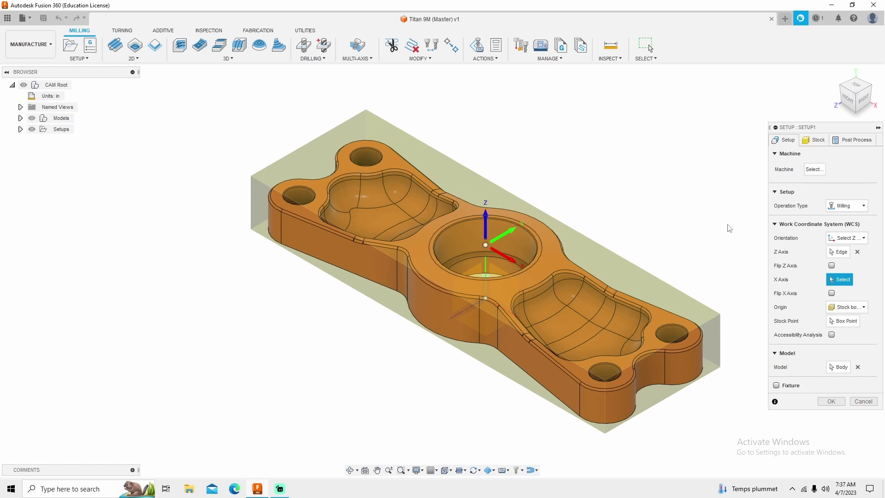
Make the stock a fixed size box with width (X) 6.125 in, viewed from the top.
{"action": "left_click", "coordinate": [815, 141]}
{"action": "left_click", "coordinate": [847, 168]}
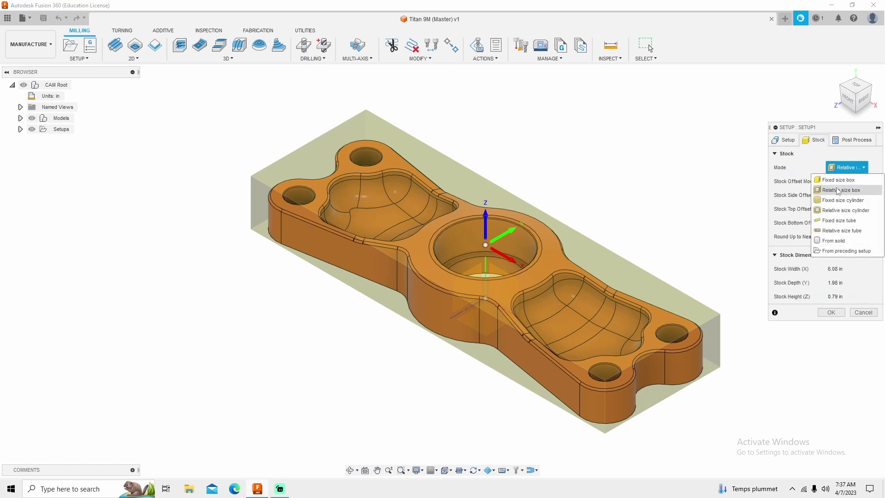
{"action": "left_click", "coordinate": [838, 180]}
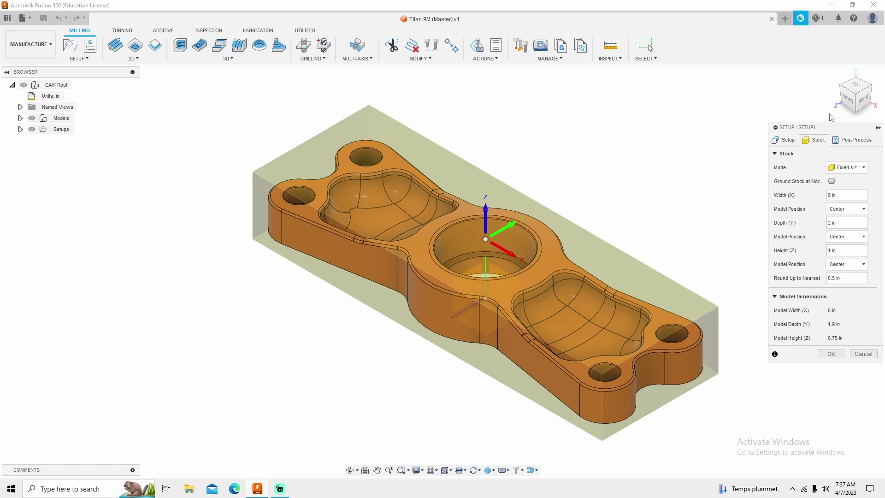
{"action": "left_click", "coordinate": [857, 86]}
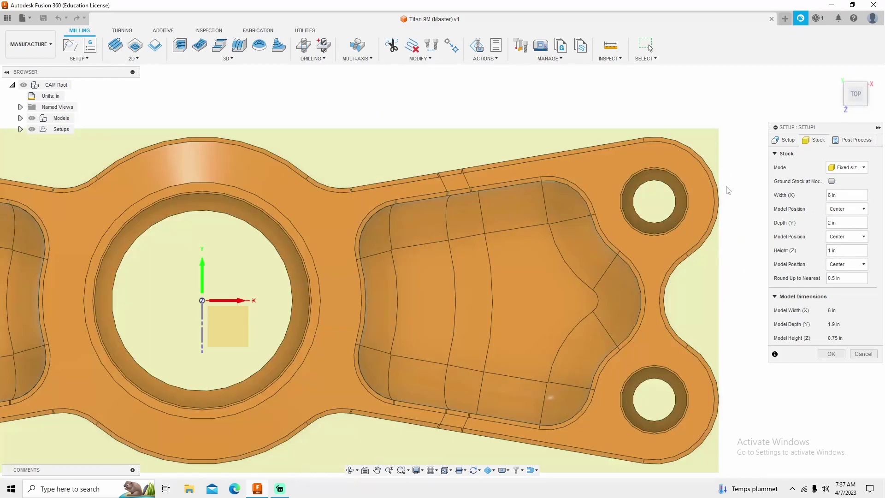
{"action": "scroll", "coordinate": [727, 189], "scroll_direction": "up", "scroll_amount": 10}
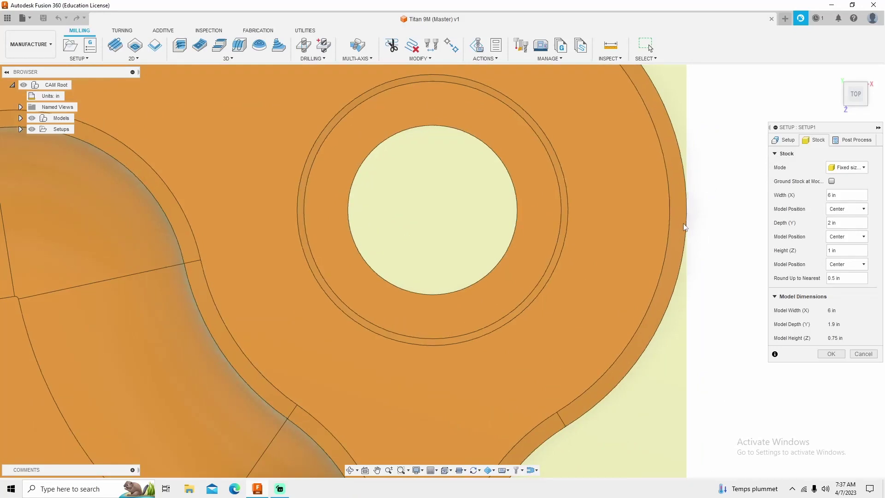
{"action": "left_click", "coordinate": [832, 195]}
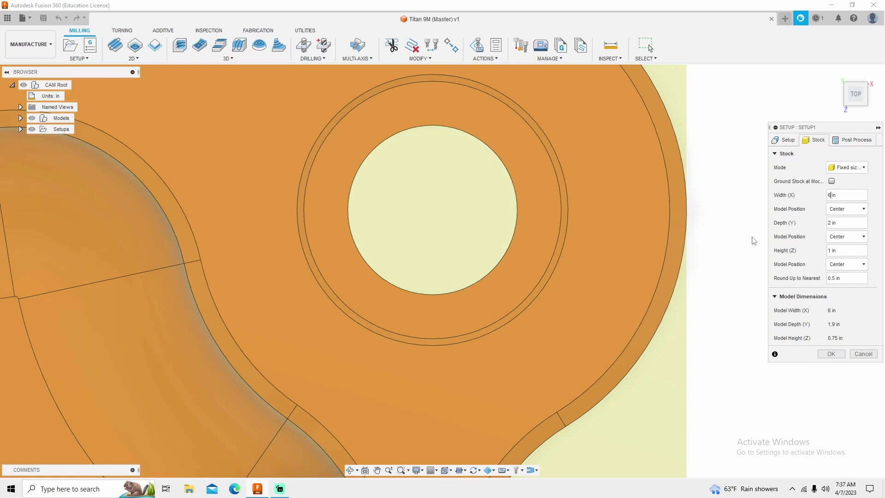
{"action": "type", "text": ".123"}
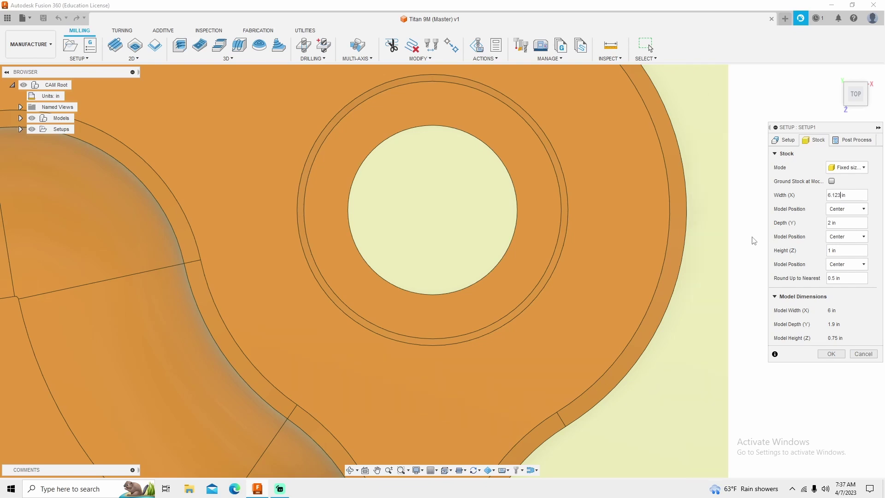
{"action": "key", "text": "F6"}
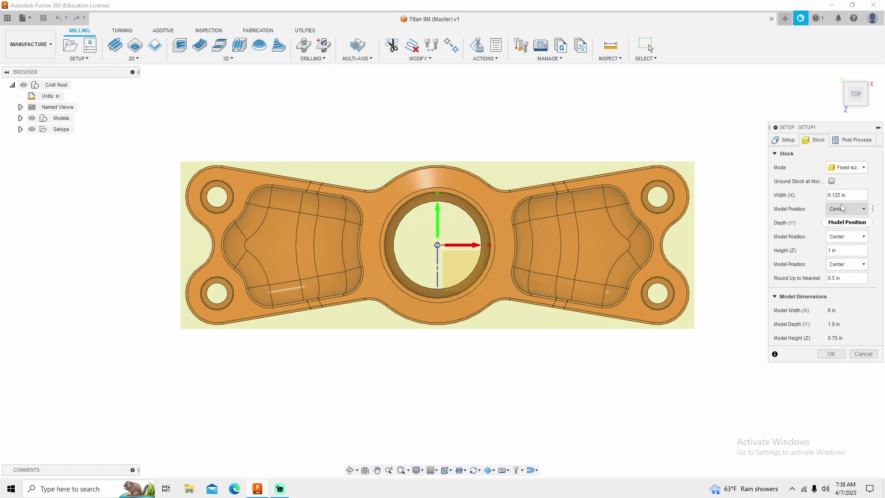
Open the machine library from the Setup tab and browse the available machines.
{"action": "left_click", "coordinate": [846, 144]}
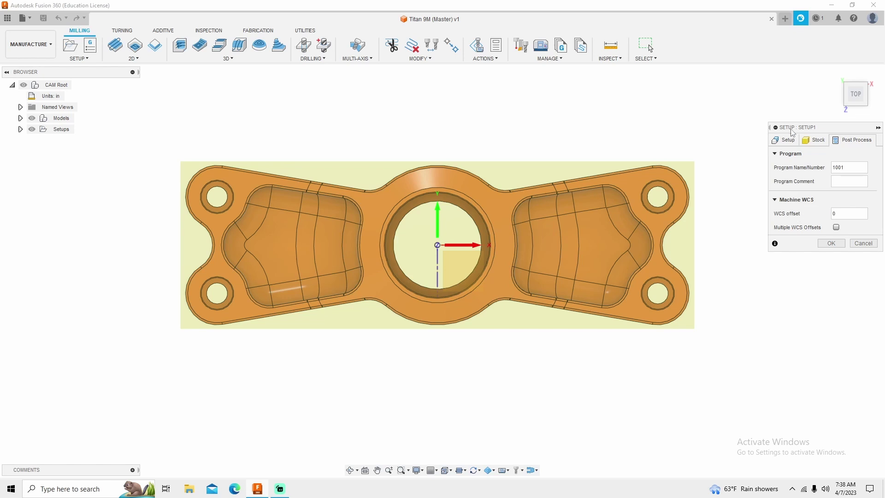
{"action": "left_click", "coordinate": [786, 141]}
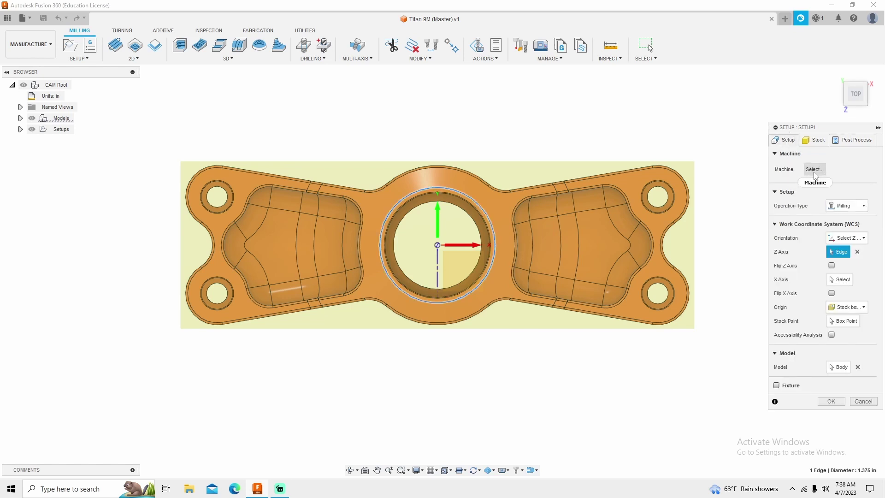
{"action": "left_click", "coordinate": [813, 170]}
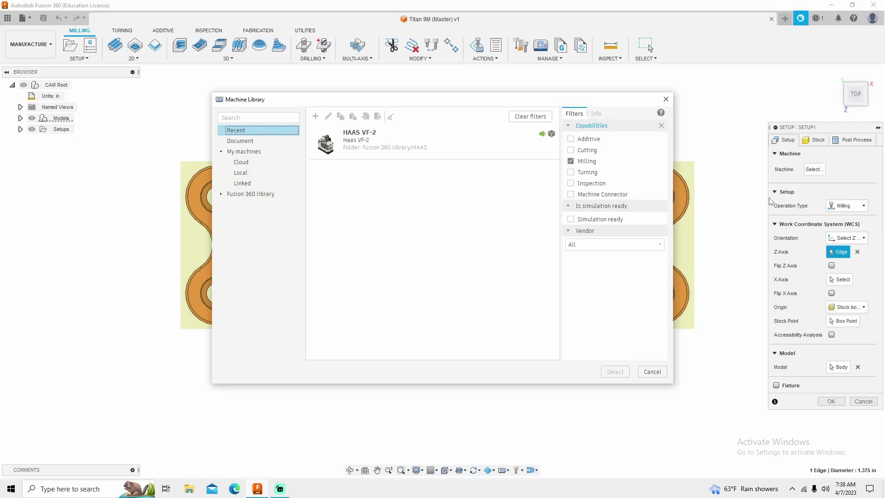
{"action": "left_click", "coordinate": [384, 158]}
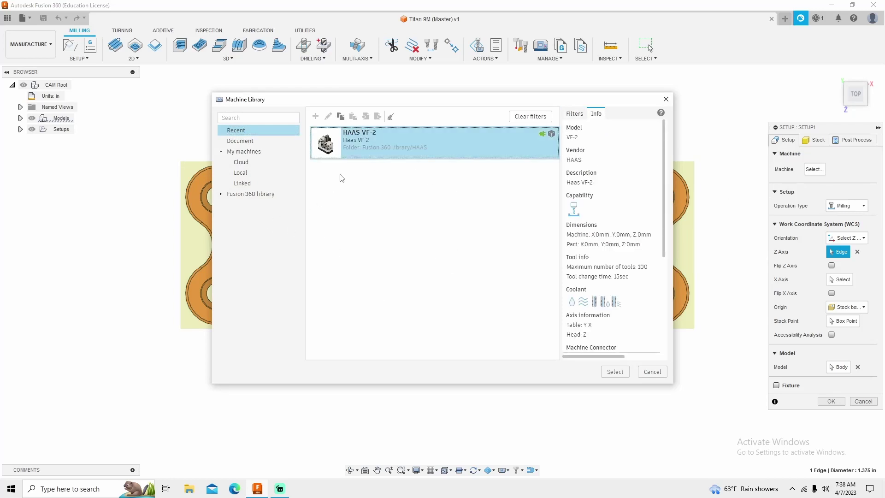
{"action": "left_click", "coordinate": [257, 196]}
{"action": "scroll", "coordinate": [433, 212], "scroll_direction": "down", "scroll_amount": 8}
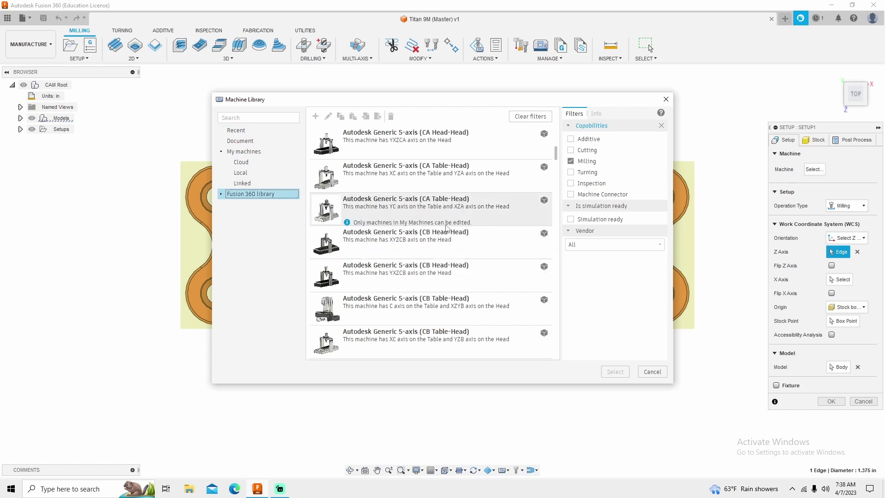
{"action": "left_click_drag", "start_coordinate": [559, 162], "coordinate": [565, 224]}
{"action": "scroll", "coordinate": [464, 249], "scroll_direction": "up", "scroll_amount": 5}
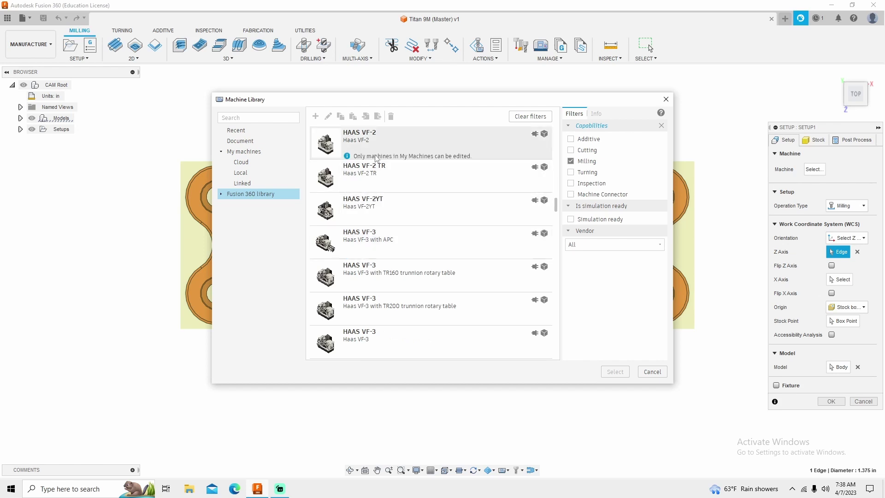
Select the HAAS VF-2 from Recent machines and download its simulation model.
{"action": "left_click", "coordinate": [237, 131]}
{"action": "left_click", "coordinate": [242, 141]}
{"action": "left_click", "coordinate": [239, 130]}
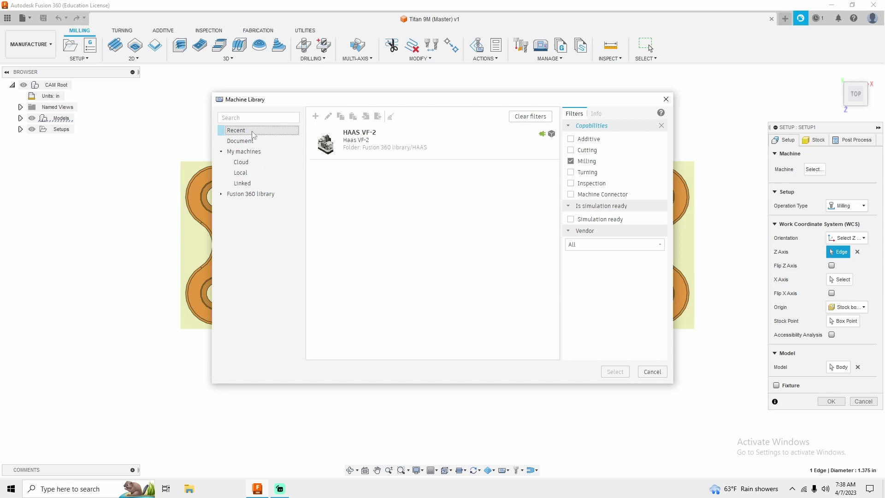
{"action": "left_click", "coordinate": [364, 140]}
{"action": "left_click", "coordinate": [614, 372]}
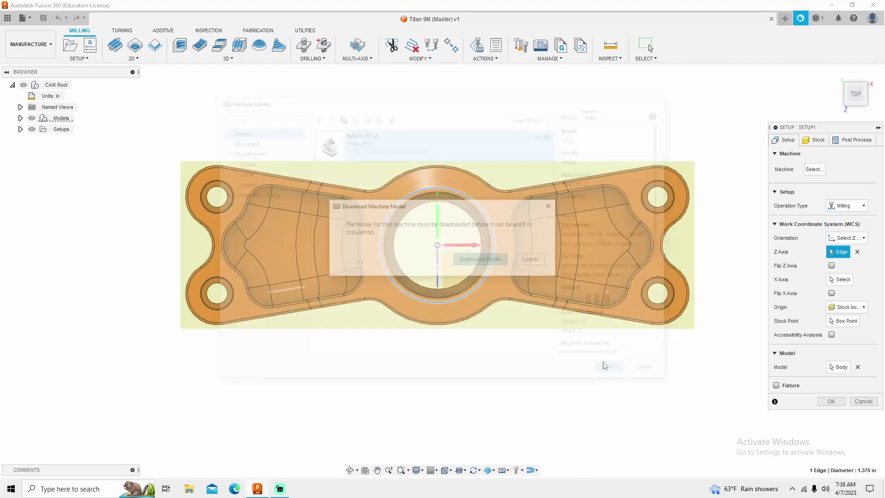
{"action": "left_click", "coordinate": [474, 259]}
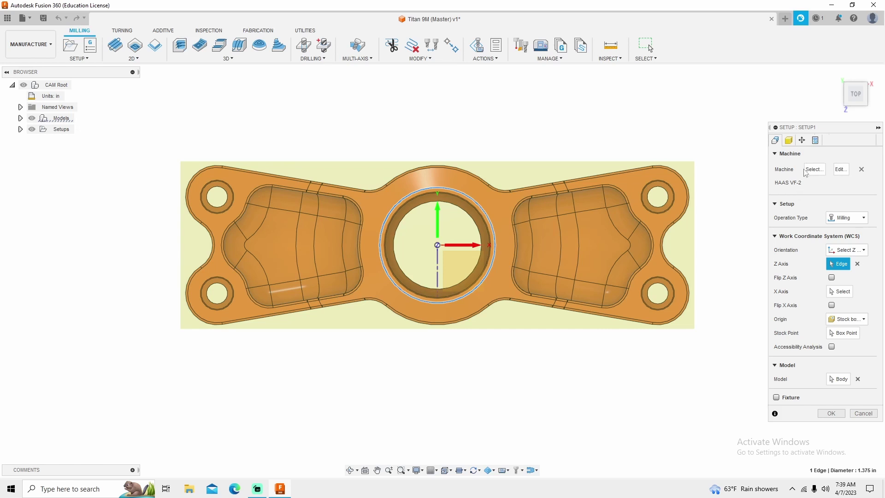
Set the program number to 8009 and the program comment to 'Titan 9M'.
{"action": "left_click", "coordinate": [815, 141]}
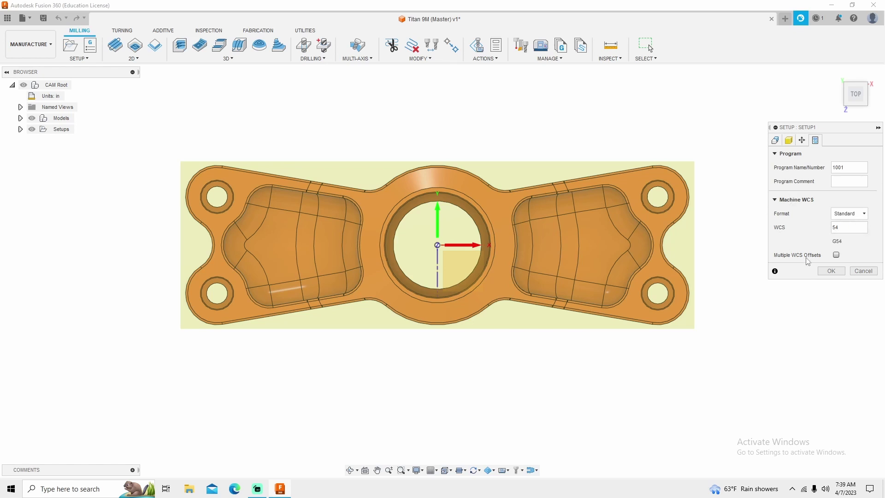
{"action": "double_click", "coordinate": [855, 168]}
{"action": "type", "text": "8009"}
{"action": "left_click", "coordinate": [842, 180]}
{"action": "type", "text": "Titan 9M"}
Create Setup1 and orbit around the HAAS VF-2 machine model to inspect it.
{"action": "left_click", "coordinate": [835, 272]}
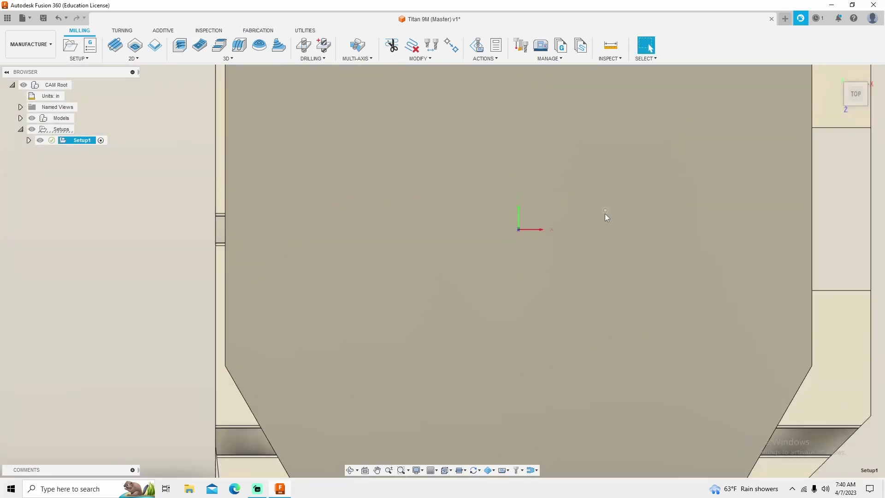
{"action": "scroll", "coordinate": [605, 214], "scroll_direction": "down", "scroll_amount": 10}
{"action": "scroll", "coordinate": [552, 211], "scroll_direction": "down", "scroll_amount": 3}
{"action": "middle_click_drag", "start_coordinate": [553, 210], "coordinate": [548, 153], "text": "shift"}
{"action": "scroll", "coordinate": [548, 267], "scroll_direction": "up", "scroll_amount": 10}
{"action": "key", "text": "Escape"}
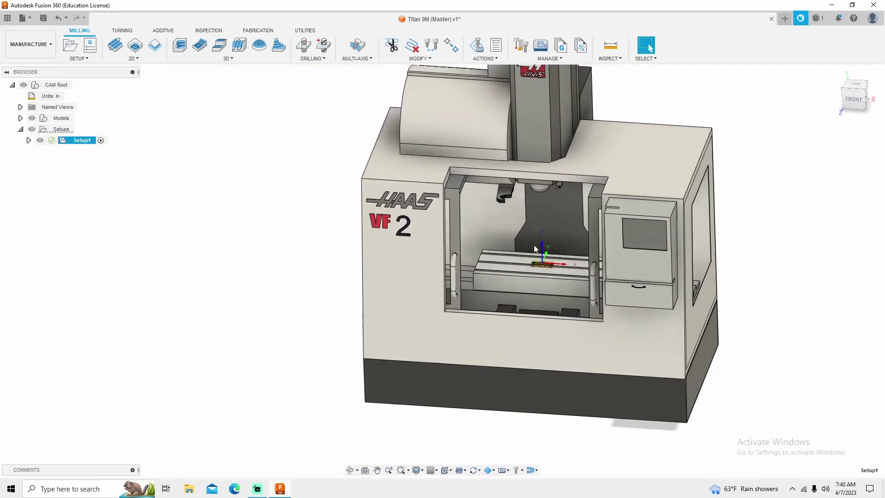
{"action": "scroll", "coordinate": [568, 270], "scroll_direction": "down", "scroll_amount": 4}
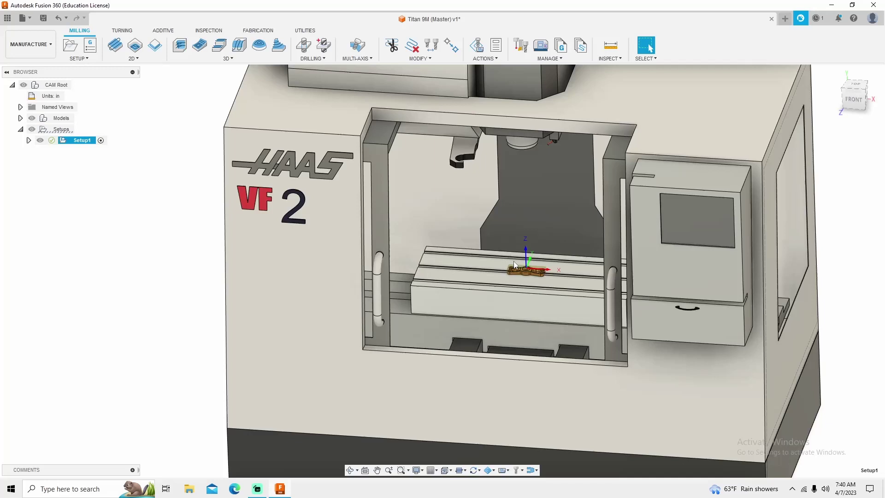
{"action": "scroll", "coordinate": [544, 297], "scroll_direction": "down", "scroll_amount": 3}
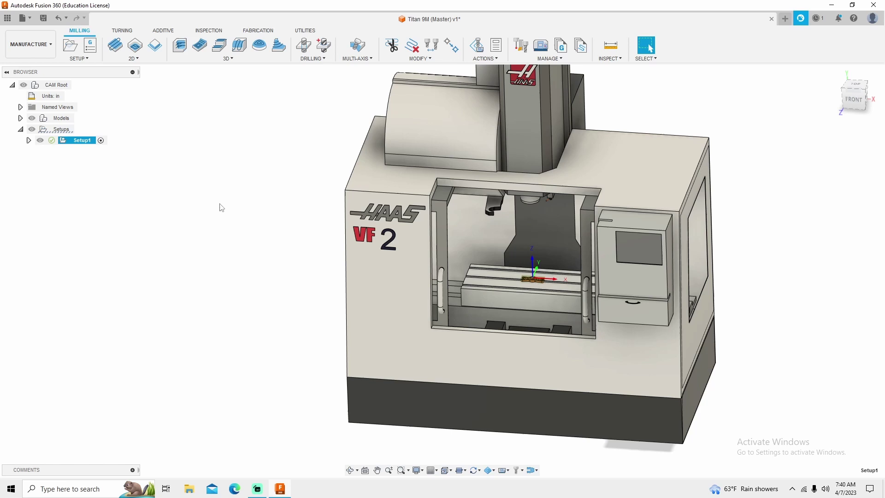
Hide the HAAS VF-2 machine model under Setup1 and inspect the part in its stock.
{"action": "left_click", "coordinate": [29, 141]}
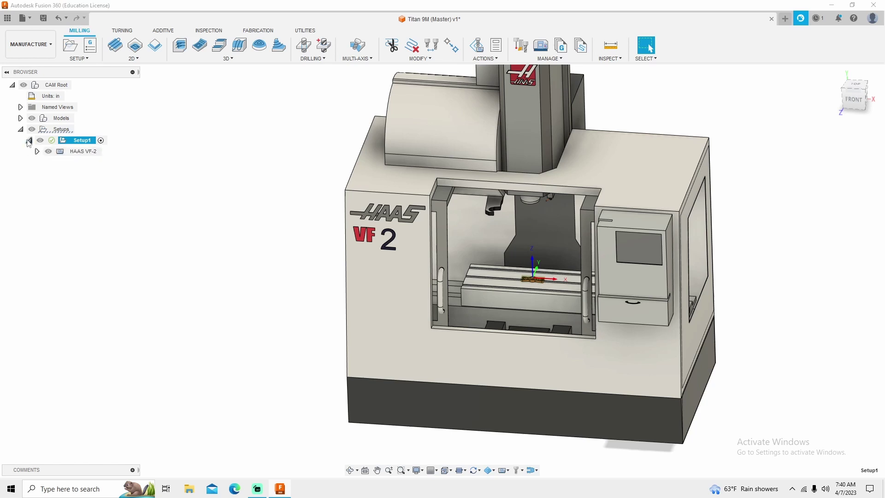
{"action": "left_click", "coordinate": [48, 151]}
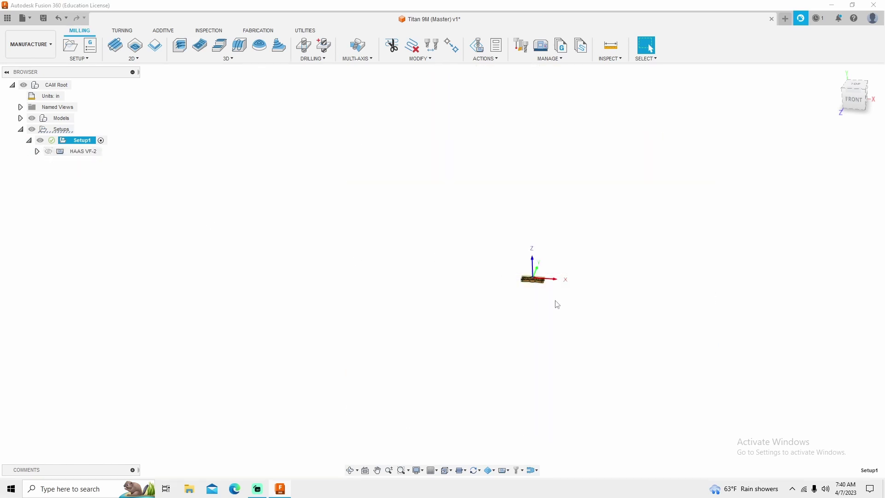
{"action": "scroll", "coordinate": [558, 304], "scroll_direction": "up", "scroll_amount": 10}
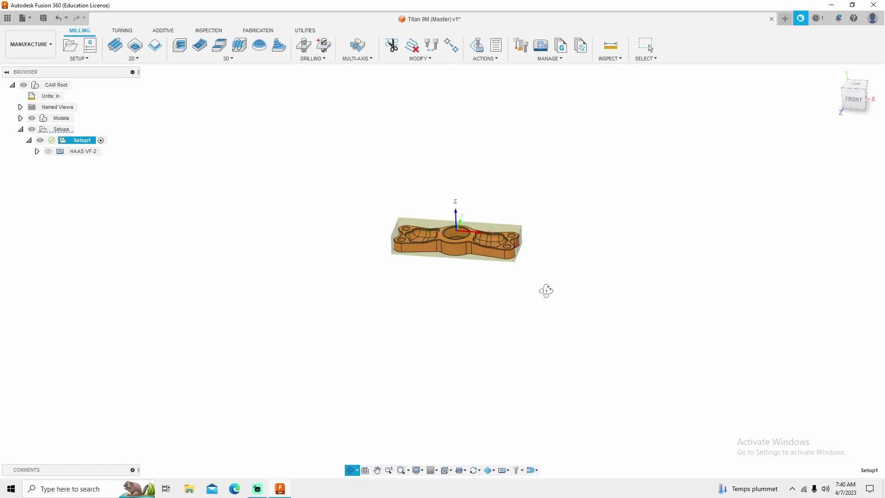
{"action": "left_click_drag", "start_coordinate": [546, 290], "coordinate": [528, 292]}
{"action": "key", "text": "Escape"}
{"action": "scroll", "coordinate": [469, 220], "scroll_direction": "up", "scroll_amount": 3}
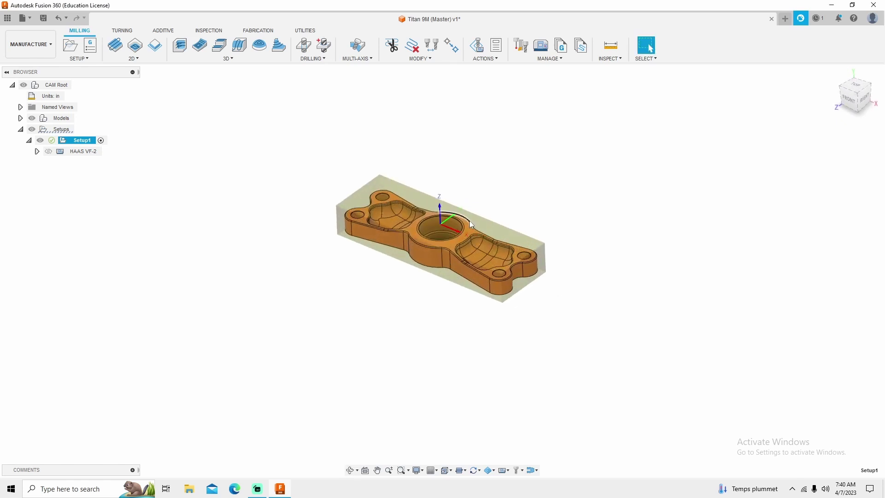
{"action": "scroll", "coordinate": [397, 225], "scroll_direction": "up", "scroll_amount": 2}
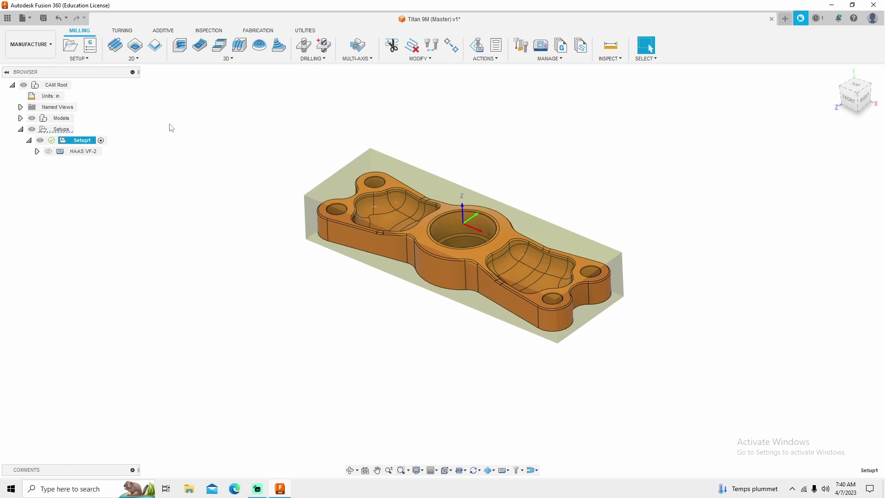
Create a Face operation using the 2" Face Mill from the inch milling tools.
{"action": "left_click", "coordinate": [115, 46]}
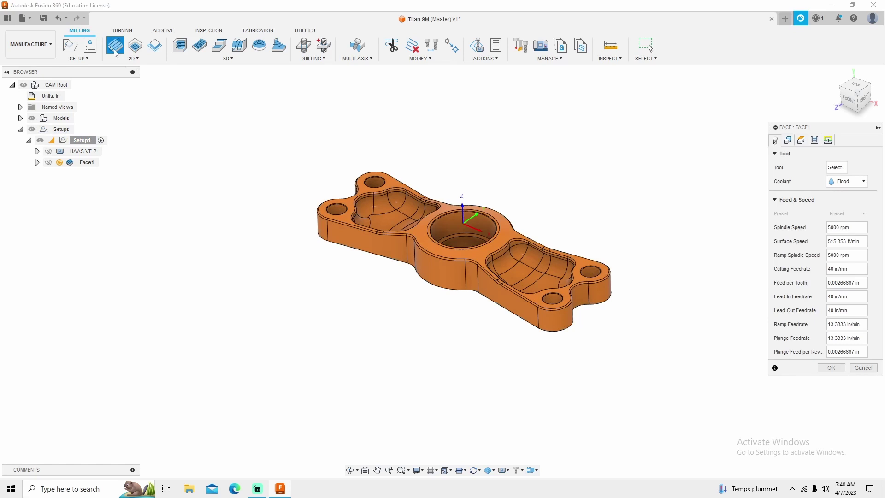
{"action": "left_click", "coordinate": [837, 168]}
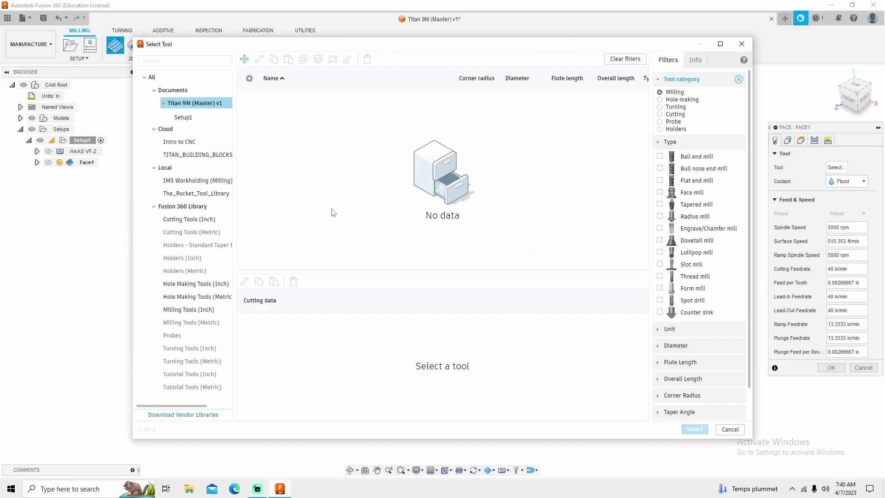
{"action": "left_click", "coordinate": [173, 310]}
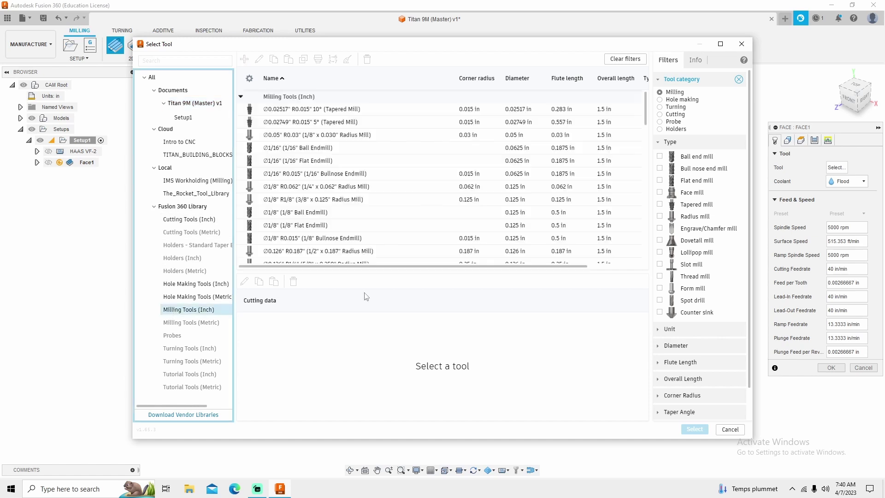
{"action": "left_click", "coordinate": [661, 193]}
{"action": "left_click", "coordinate": [285, 111]}
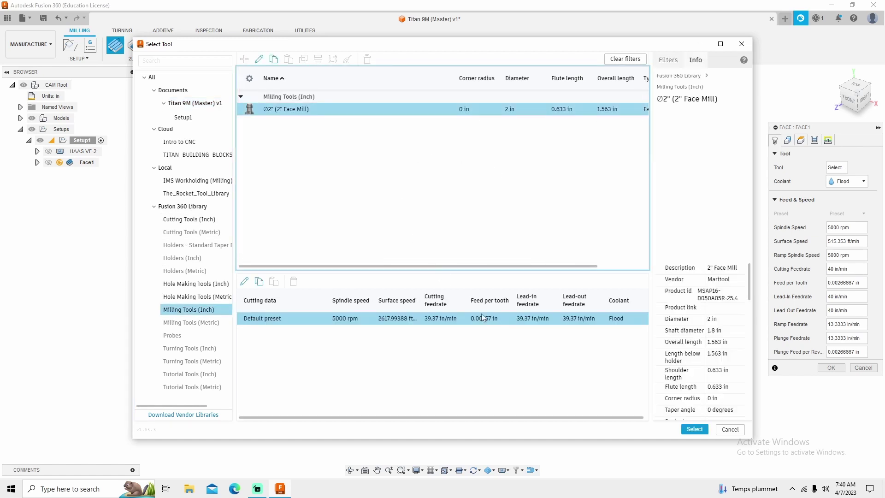
{"action": "left_click", "coordinate": [693, 429]}
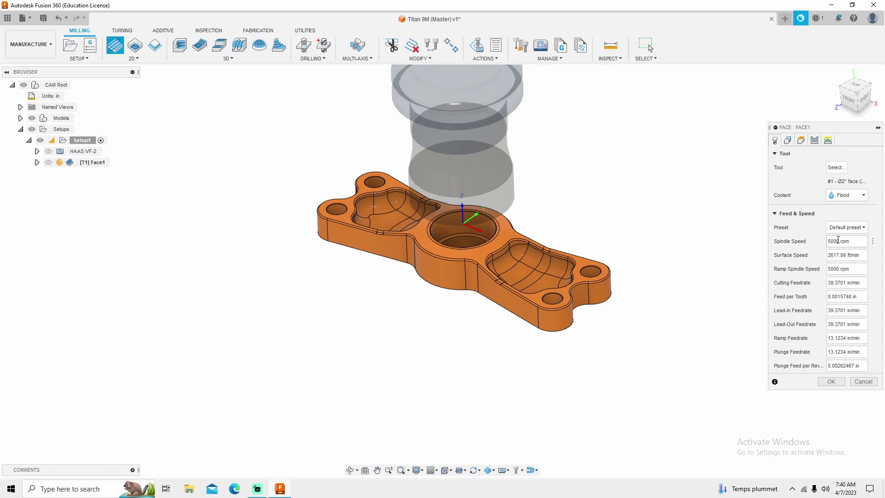
Set the facing spindle speed to 2800 rpm and feed per tooth to 0.0045 in.
{"action": "double_click", "coordinate": [838, 240]}
{"action": "type", "text": "28"}
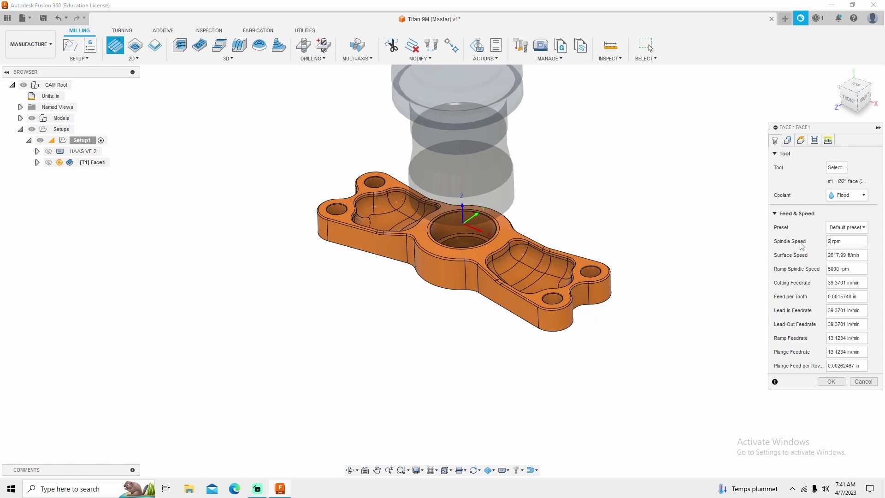
{"action": "type", "text": "00"}
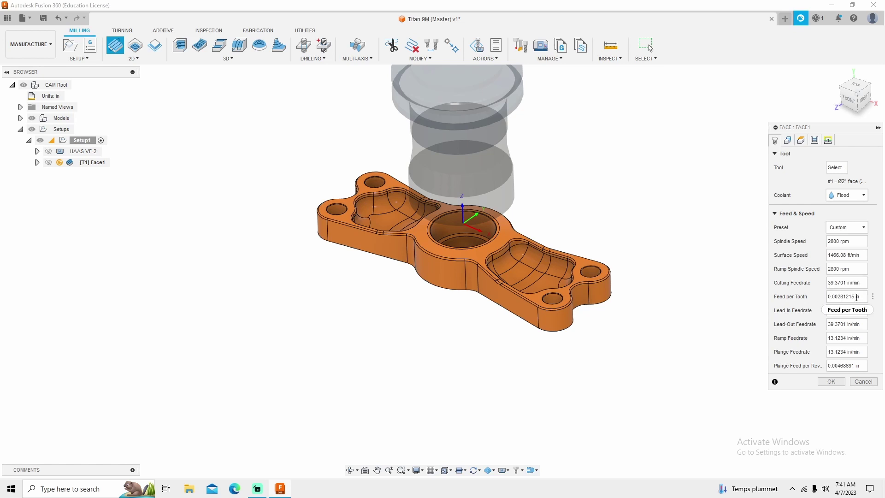
{"action": "key", "text": "Tab"}
{"action": "key", "text": "Tab"}
{"action": "key", "text": "Tab"}
{"action": "key", "text": "Tab"}
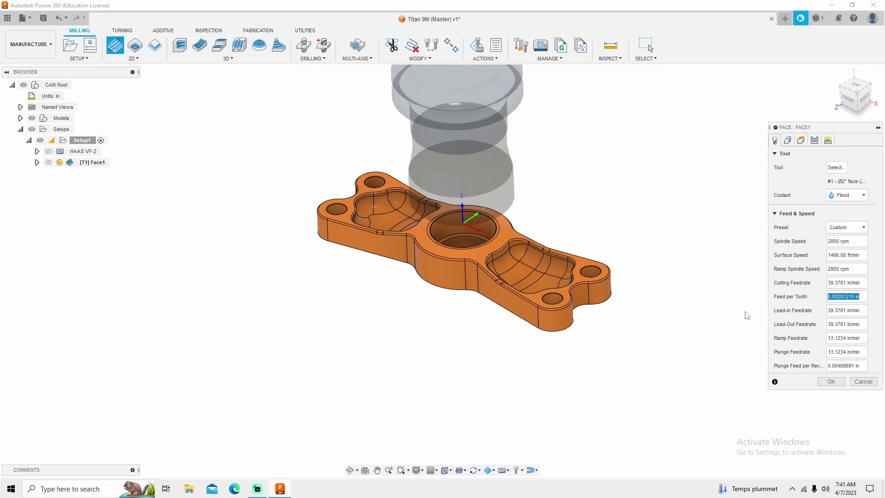
{"action": "key", "text": "BackSpace"}
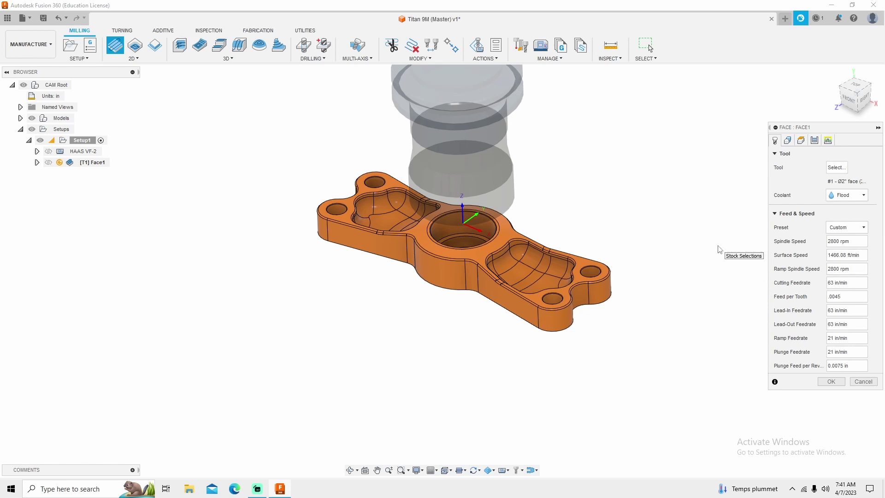
Turn off lead-in and lead-out, then generate the Face1 toolpath.
{"action": "left_click", "coordinate": [828, 140]}
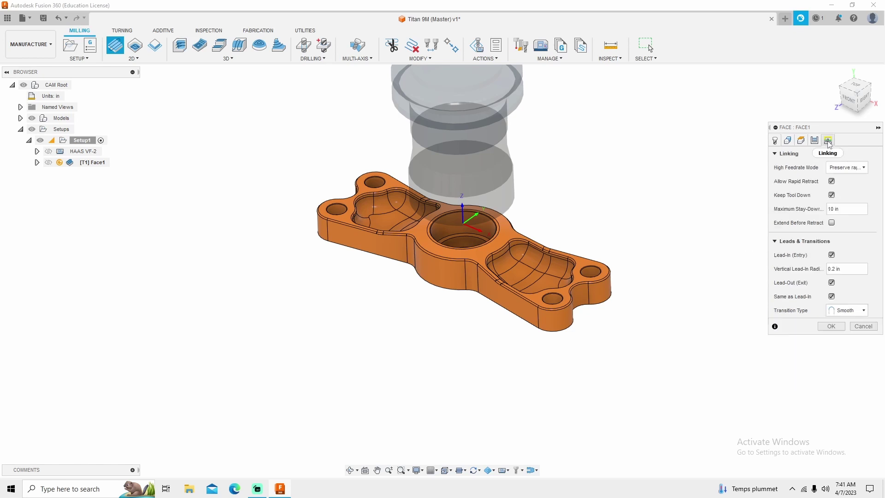
{"action": "left_click", "coordinate": [832, 255]}
{"action": "left_click", "coordinate": [832, 269]}
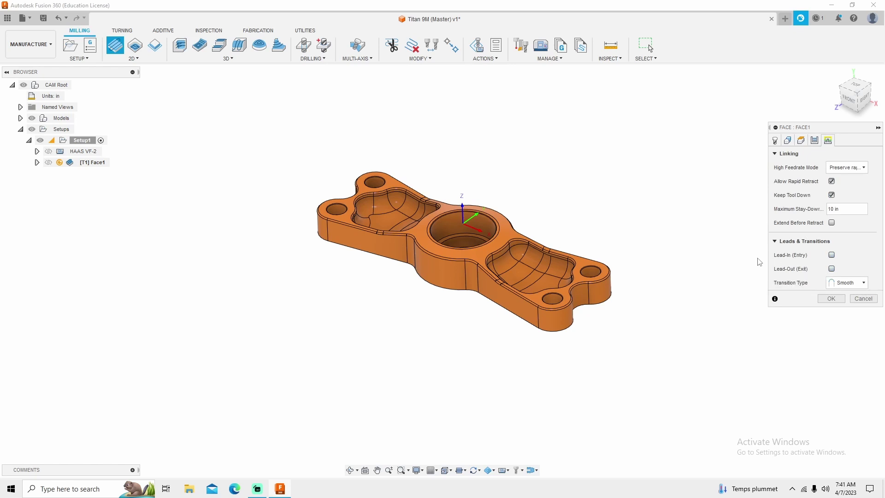
{"action": "left_click", "coordinate": [815, 141]}
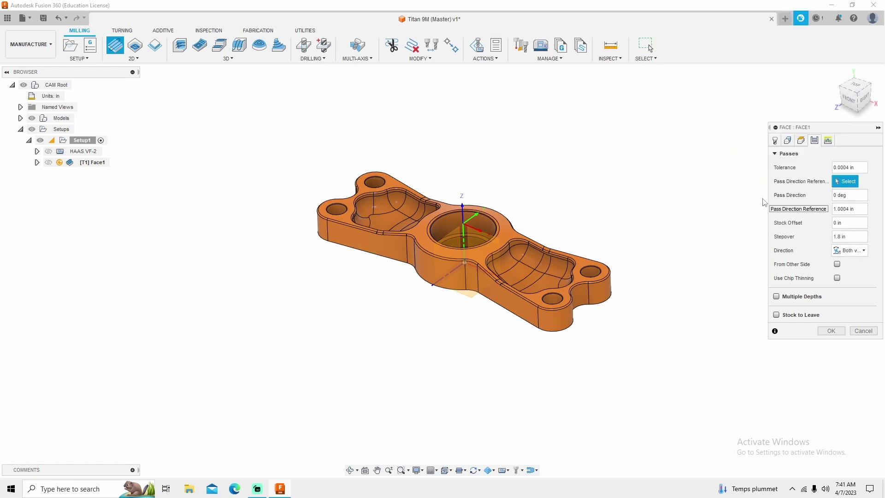
{"action": "left_click", "coordinate": [831, 331]}
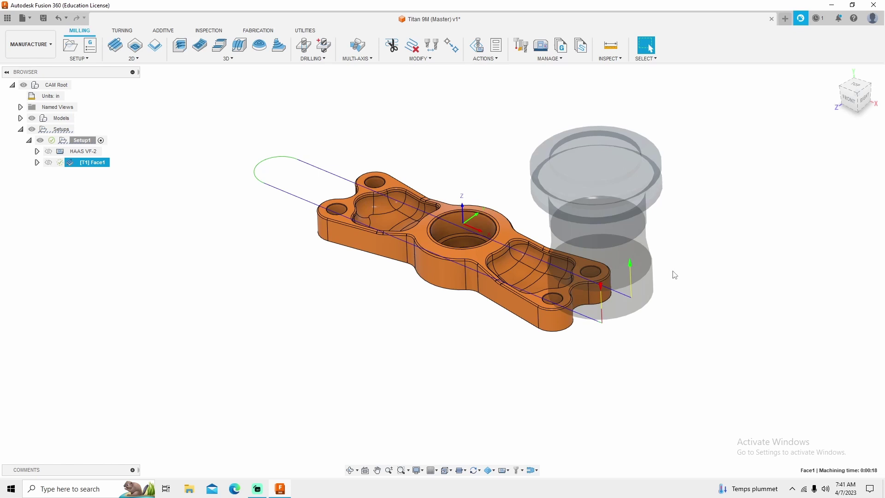
Orbit around the generated facing toolpath, then view the plain part.
{"action": "middle_click_drag", "start_coordinate": [474, 249], "coordinate": [540, 264], "text": "shift"}
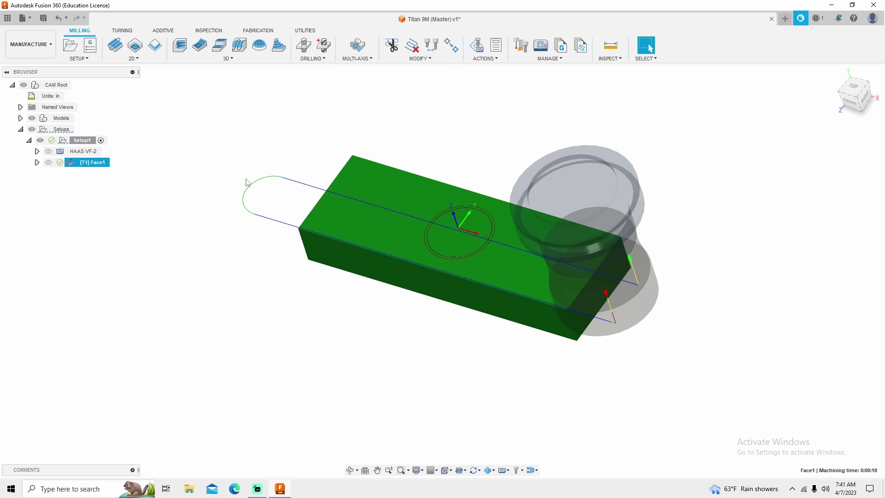
{"action": "left_click", "coordinate": [233, 161]}
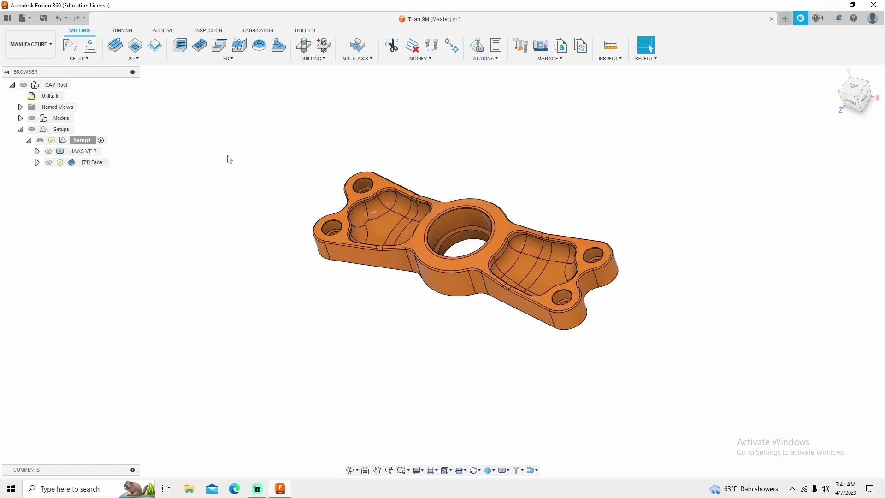
{"action": "mouse_move", "coordinate": [327, 195]}
{"action": "middle_mouse_down", "text": "shift"}
{"action": "mouse_move", "coordinate": [322, 172]}
{"action": "mouse_move", "coordinate": [323, 198]}
{"action": "mouse_move", "coordinate": [329, 188]}
{"action": "middle_mouse_up", "text": "shift"}
{"action": "scroll", "coordinate": [391, 211], "scroll_direction": "up", "scroll_amount": 3}
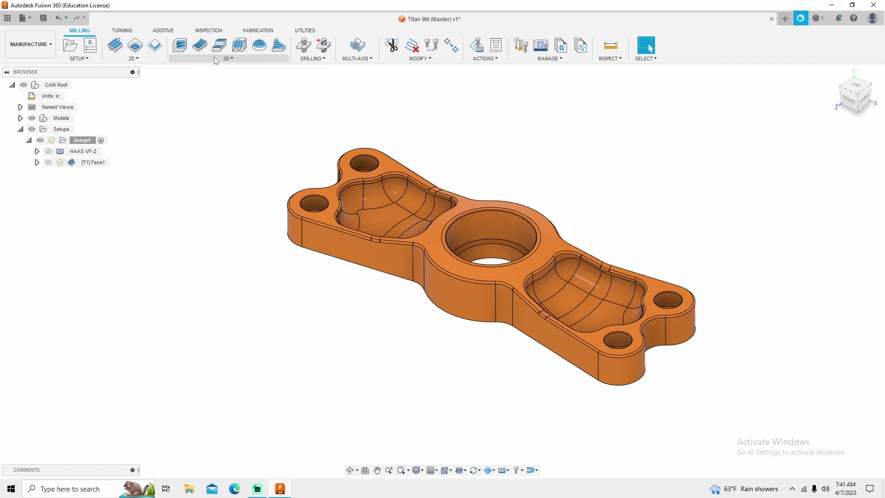
Start an Adaptive Clearing operation and view the part from the front, then isometrically.
{"action": "left_click", "coordinate": [180, 46]}
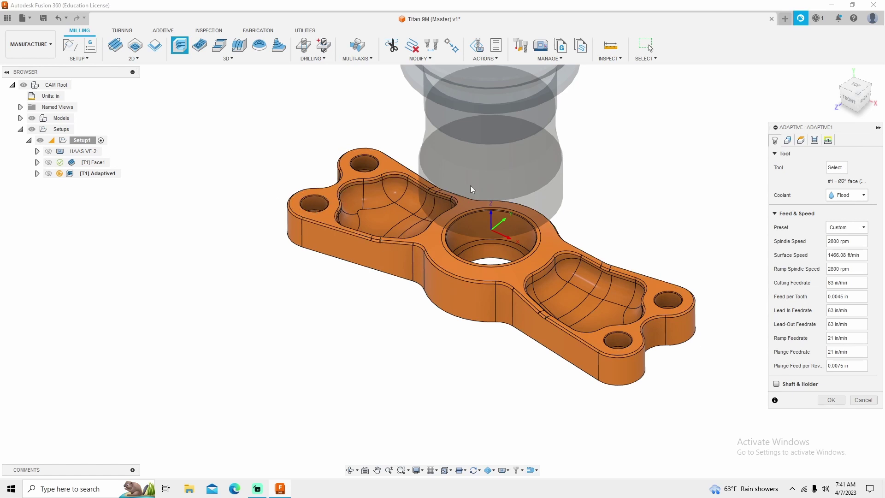
{"action": "left_click", "coordinate": [859, 100]}
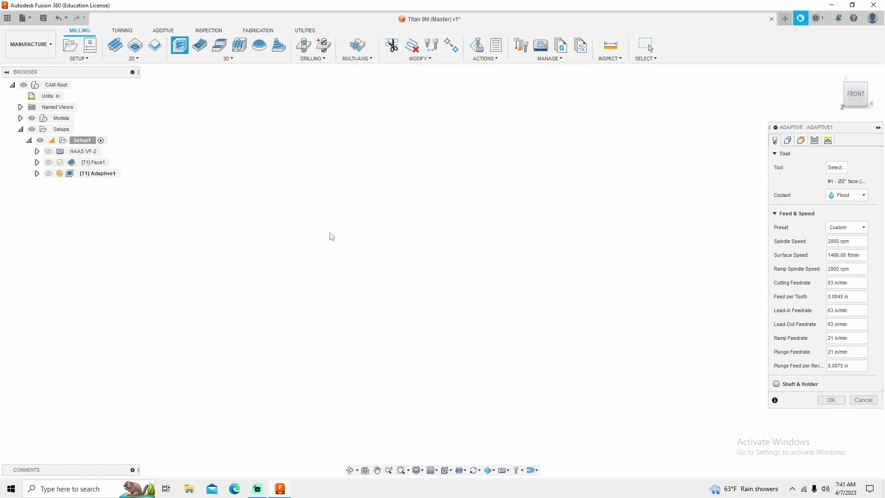
{"action": "scroll", "coordinate": [410, 141], "scroll_direction": "up", "scroll_amount": 8}
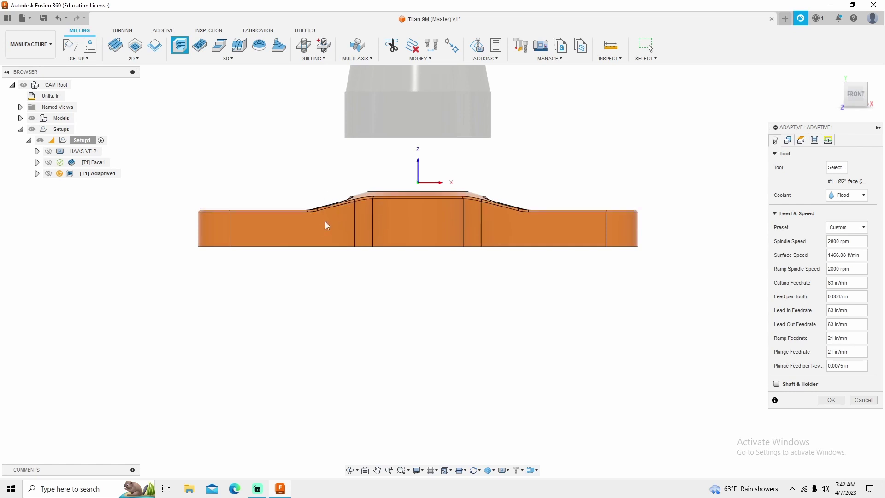
{"action": "middle_click_drag", "start_coordinate": [463, 197], "coordinate": [309, 220], "text": "shift"}
{"action": "scroll", "coordinate": [304, 230], "scroll_direction": "up", "scroll_amount": 2}
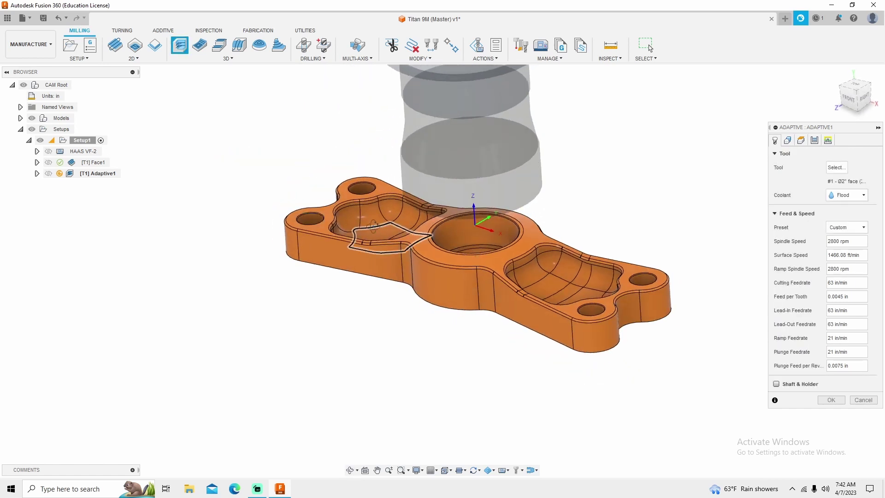
{"action": "middle_click_drag", "start_coordinate": [374, 227], "coordinate": [374, 234], "text": "shift"}
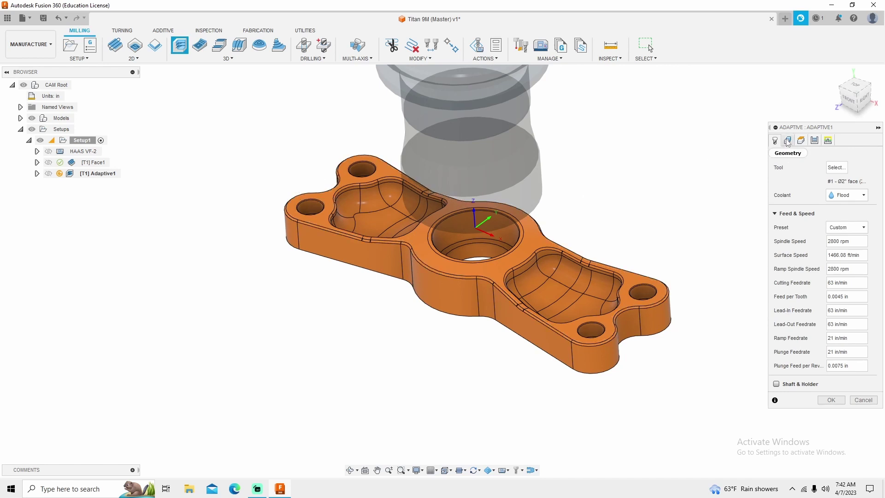
Give Adaptive1 the 3/8" Flat Endmill from the inch library with the Aluminum - Roughing preset.
{"action": "left_click", "coordinate": [836, 168]}
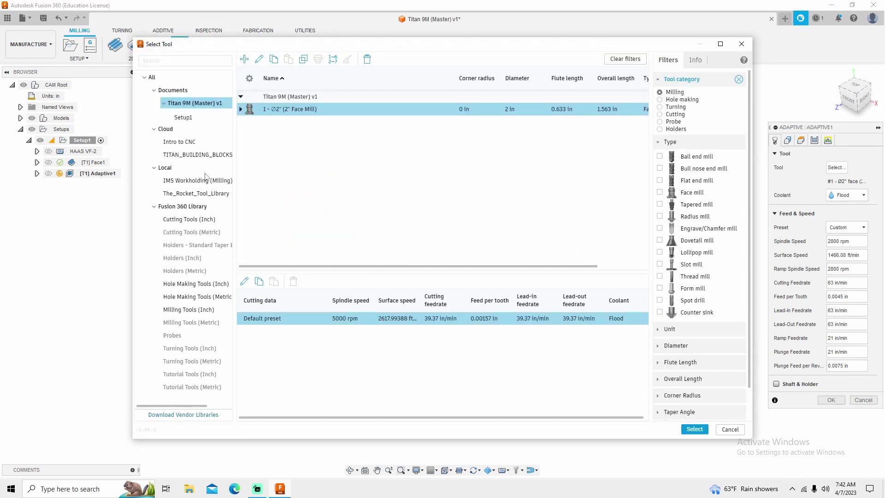
{"action": "left_click", "coordinate": [183, 310]}
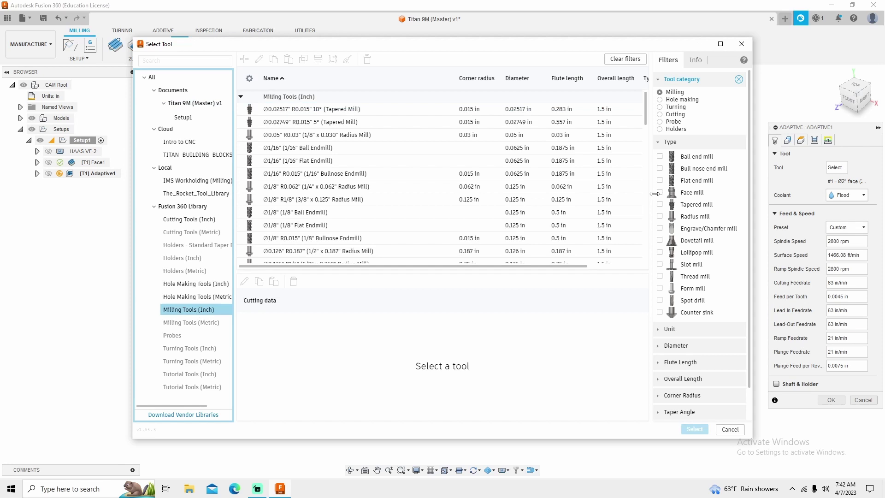
{"action": "left_click", "coordinate": [661, 180]}
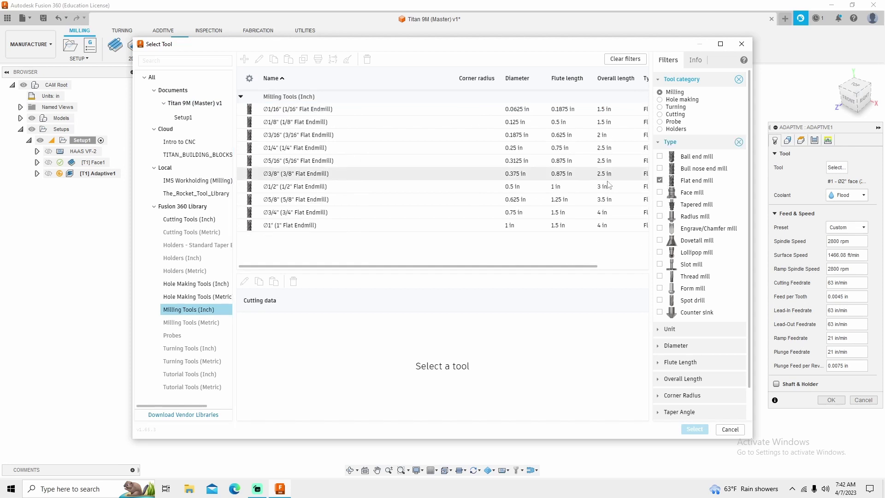
{"action": "left_click", "coordinate": [354, 175]}
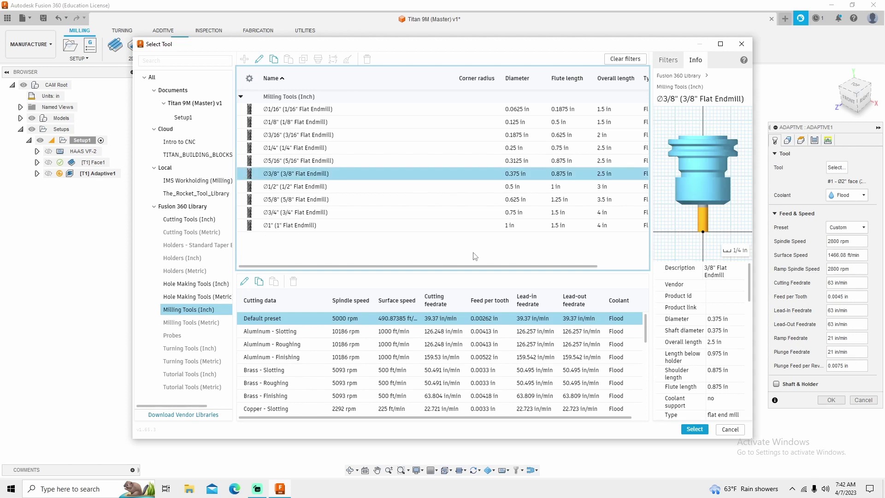
{"action": "left_click", "coordinate": [316, 344]}
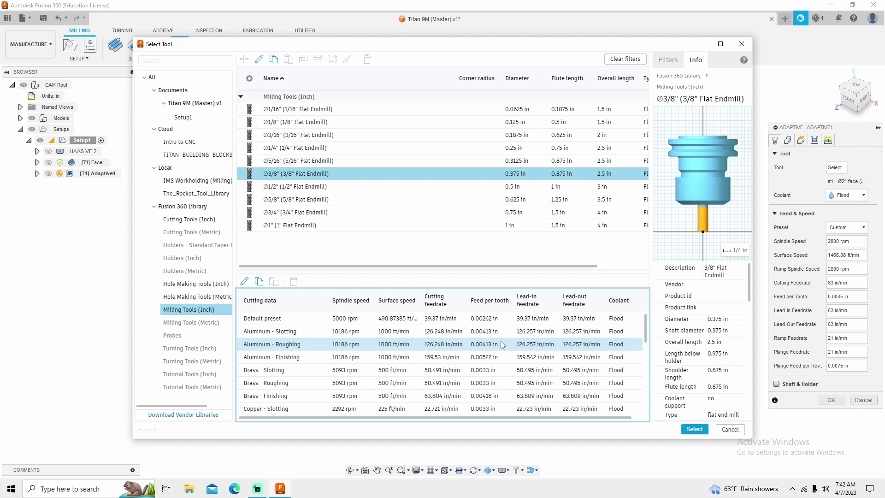
{"action": "left_click", "coordinate": [693, 431]}
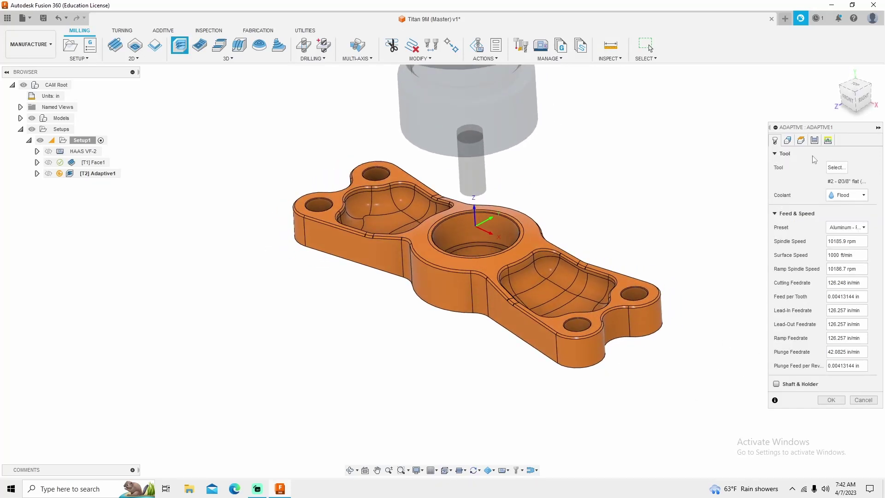
Keep Adaptive1's Optimal Load at .075 and undo the accidental roughing stepdown edit.
{"action": "left_click", "coordinate": [814, 140]}
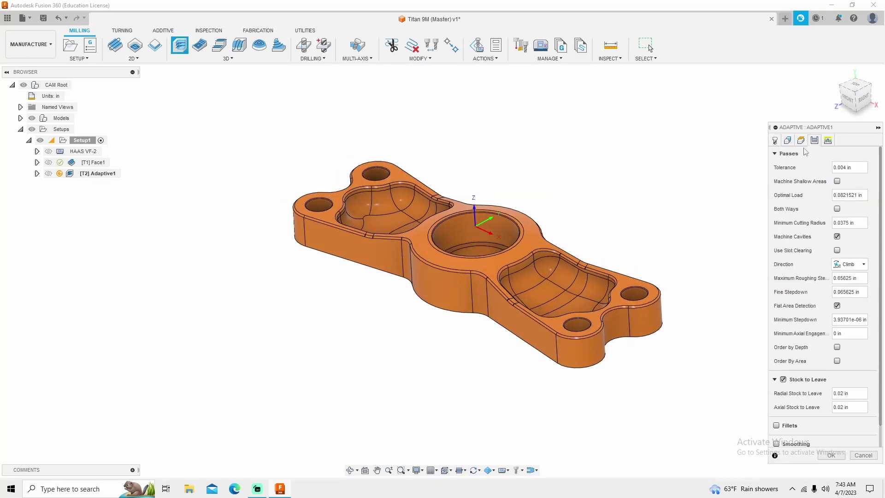
{"action": "double_click", "coordinate": [856, 195]}
{"action": "key", "text": "BackSpace"}
{"action": "scroll", "coordinate": [823, 261], "scroll_direction": "down", "scroll_amount": 1}
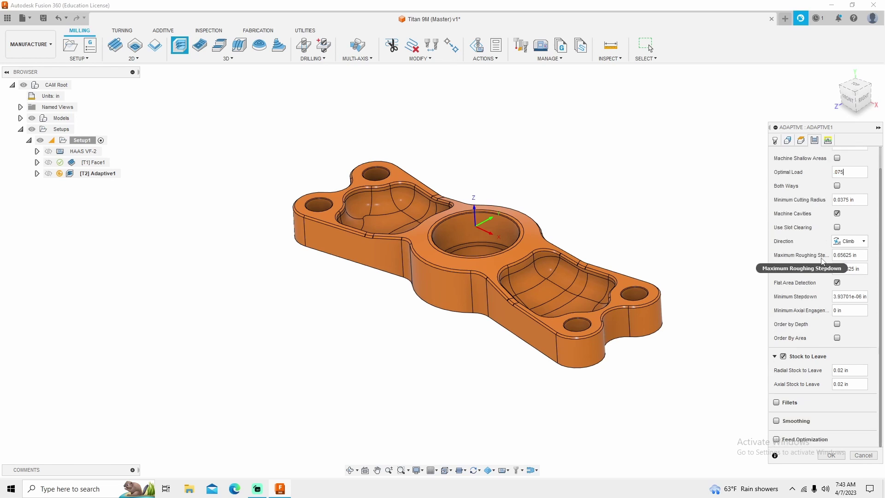
{"action": "scroll", "coordinate": [817, 317], "scroll_direction": "up", "scroll_amount": 1}
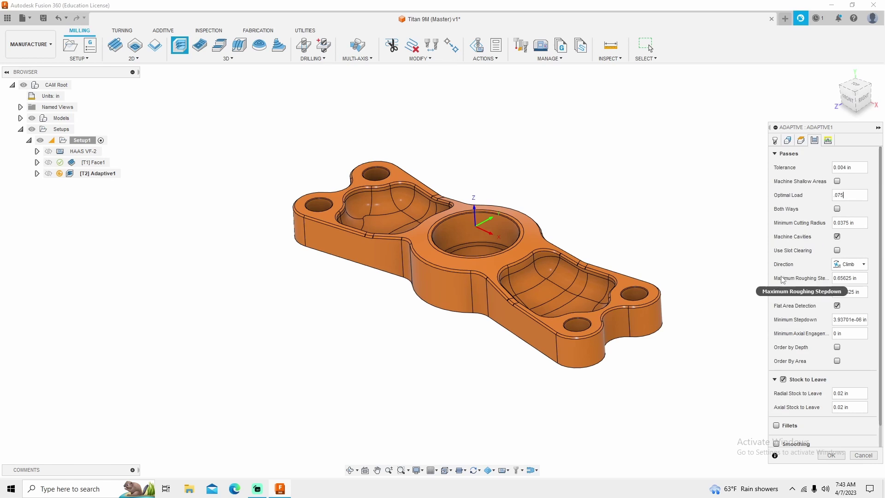
{"action": "left_click", "coordinate": [858, 279]}
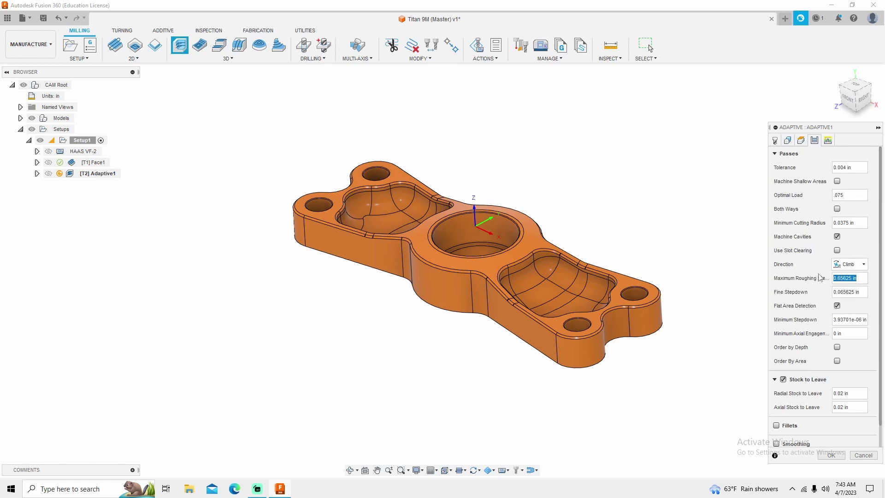
{"action": "type", "text": "."}
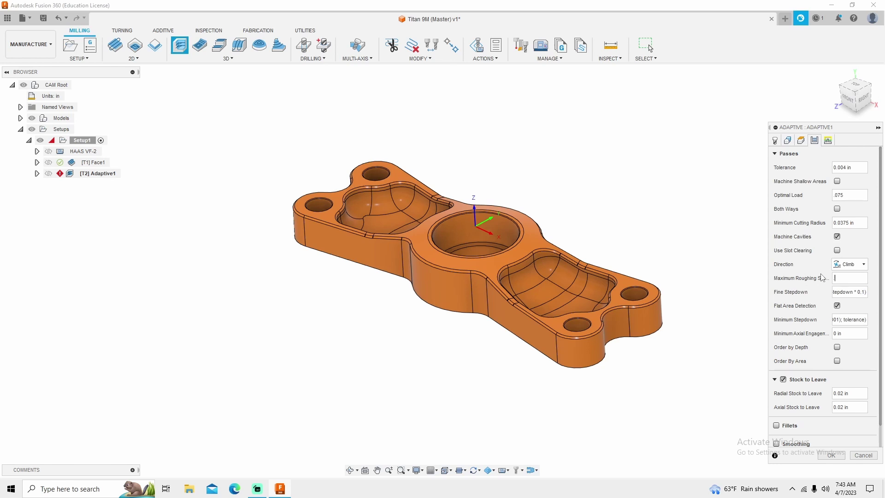
{"action": "key", "text": "ctrl+z"}
Turn on smoothing for Adaptive1's passes and begin editing its smoothing tolerance.
{"action": "left_click", "coordinate": [775, 140]}
{"action": "left_click", "coordinate": [814, 140]}
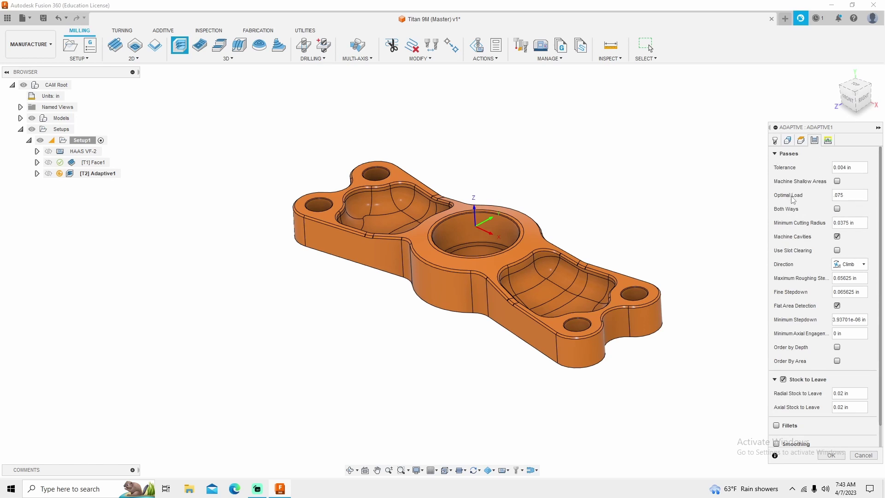
{"action": "double_click", "coordinate": [847, 198]}
{"action": "scroll", "coordinate": [802, 367], "scroll_direction": "down", "scroll_amount": 1}
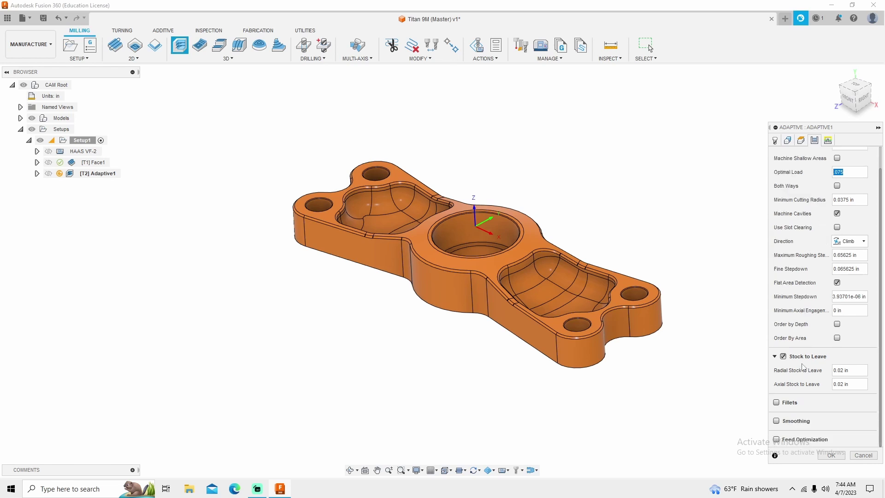
{"action": "left_click", "coordinate": [777, 421]}
{"action": "scroll", "coordinate": [784, 417], "scroll_direction": "down", "scroll_amount": 1}
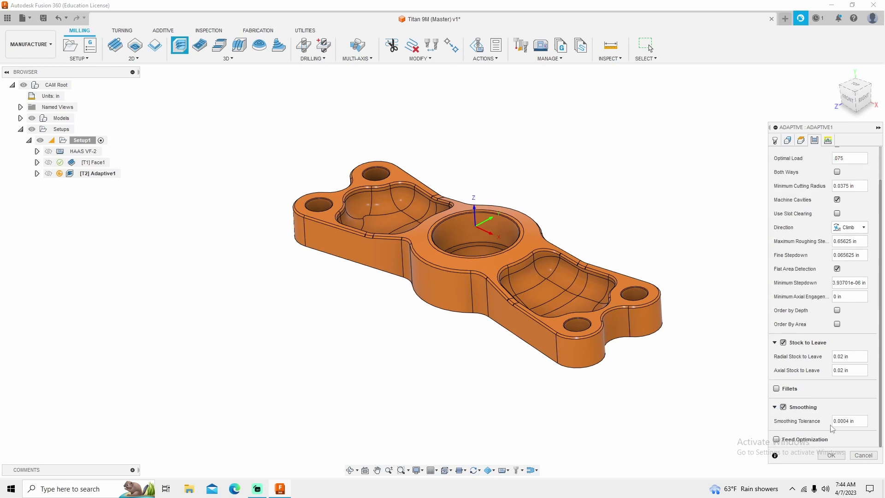
{"action": "left_click", "coordinate": [851, 422]}
Set Adaptive1's linking to Minimum retraction with Most stay-down, then accept to compute it.
{"action": "left_click", "coordinate": [828, 141]}
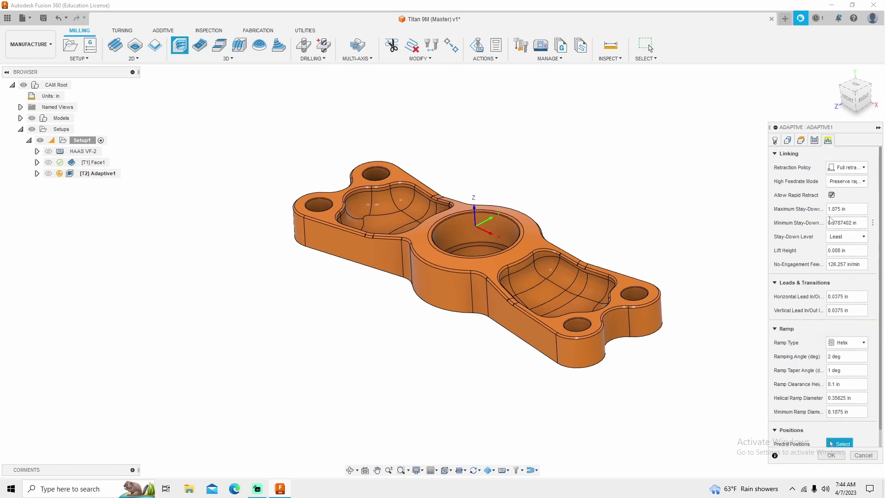
{"action": "left_click", "coordinate": [844, 169]}
{"action": "left_click", "coordinate": [837, 188]}
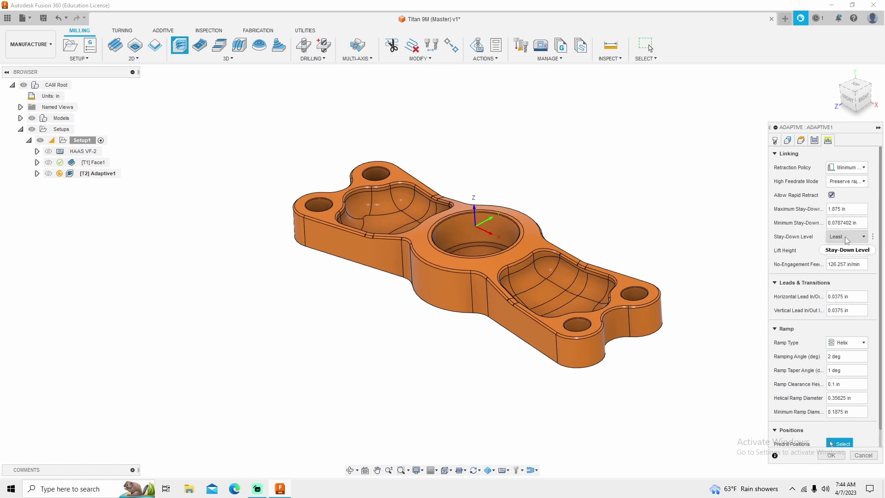
{"action": "left_click", "coordinate": [838, 239]}
{"action": "left_click", "coordinate": [842, 351]}
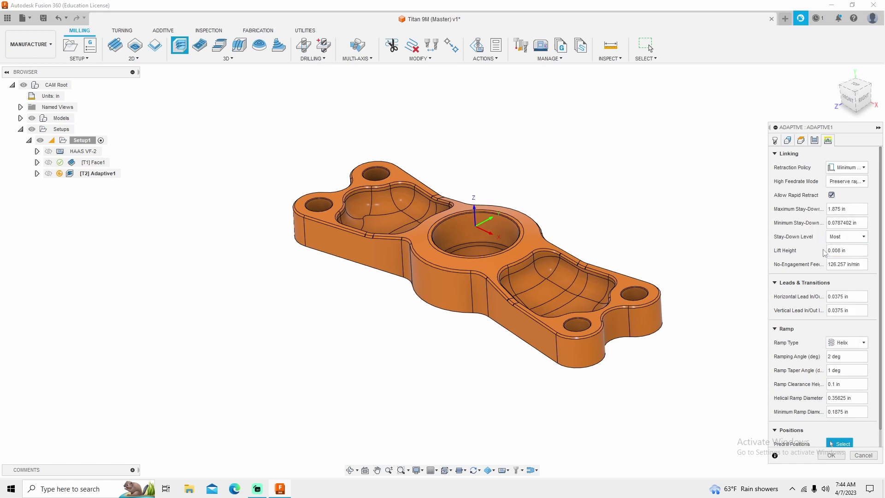
{"action": "scroll", "coordinate": [811, 244], "scroll_direction": "down", "scroll_amount": 1}
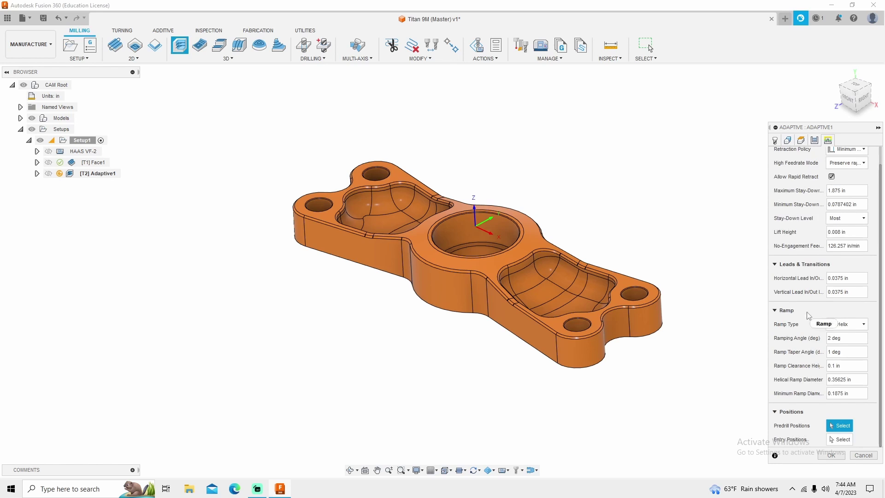
{"action": "left_click", "coordinate": [832, 455]}
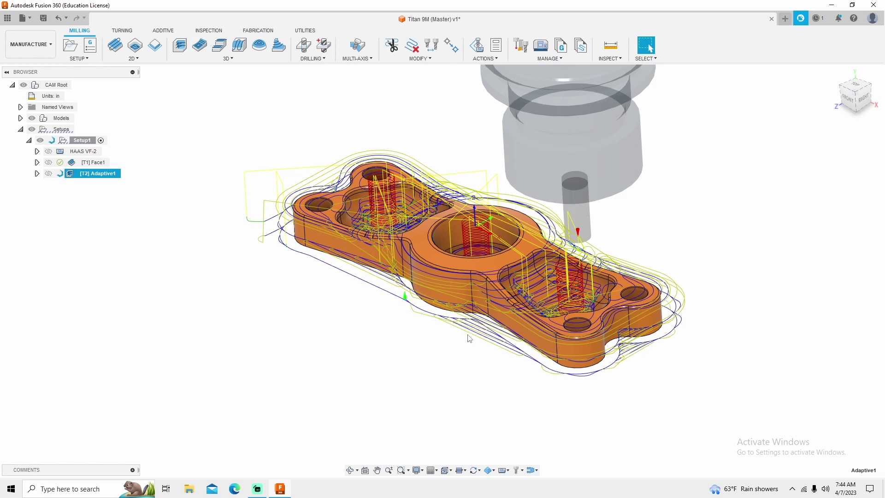
Orbit to inspect the adaptive toolpath, then create a 3D Scallop operation and open its tool library.
{"action": "mouse_move", "coordinate": [440, 326]}
{"action": "middle_mouse_down", "text": "shift"}
{"action": "mouse_move", "coordinate": [461, 299]}
{"action": "mouse_move", "coordinate": [476, 302]}
{"action": "mouse_move", "coordinate": [482, 325]}
{"action": "mouse_move", "coordinate": [460, 352]}
{"action": "mouse_move", "coordinate": [505, 313]}
{"action": "mouse_move", "coordinate": [470, 348]}
{"action": "mouse_move", "coordinate": [479, 350]}
{"action": "middle_mouse_up", "text": "shift"}
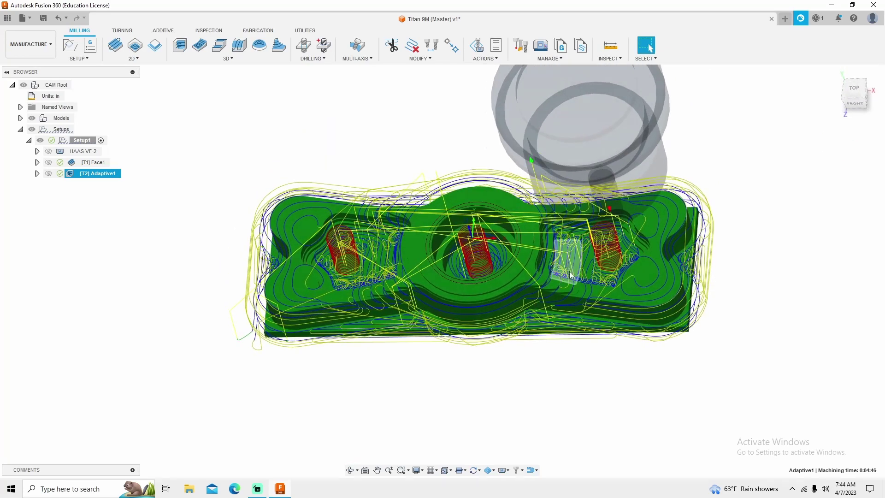
{"action": "middle_click_drag", "start_coordinate": [338, 255], "coordinate": [391, 286], "text": "shift"}
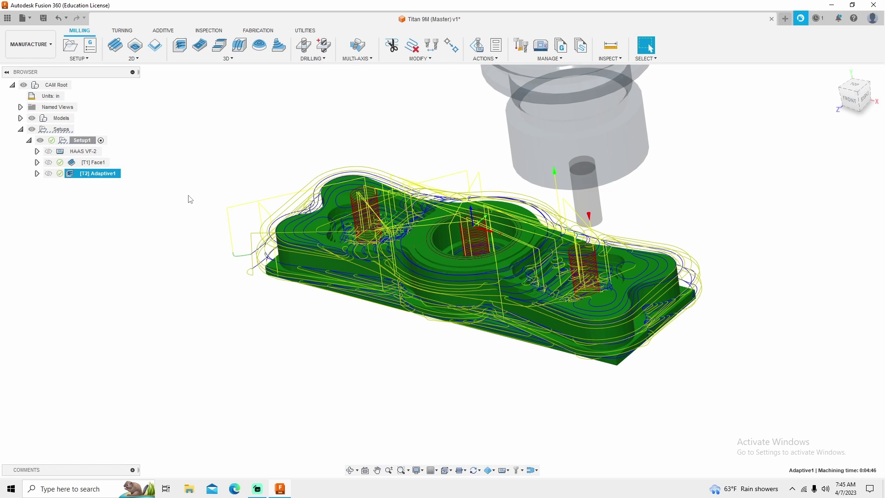
{"action": "left_click", "coordinate": [230, 59]}
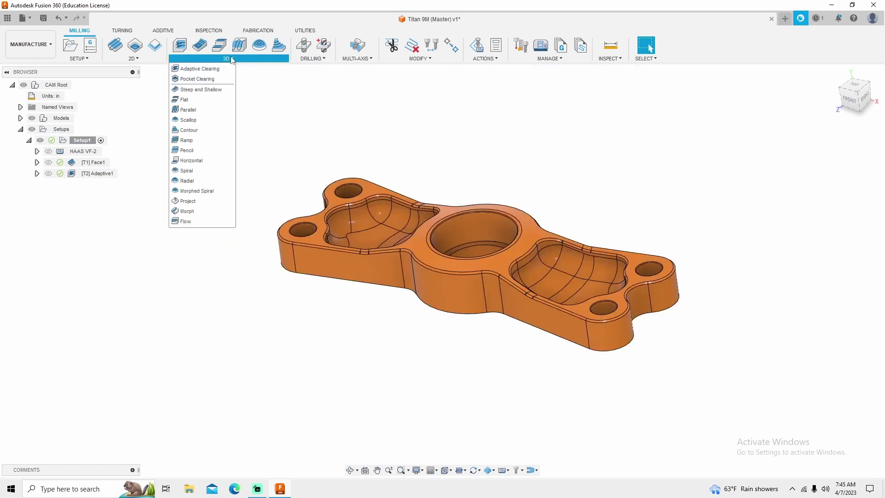
{"action": "left_click", "coordinate": [194, 122]}
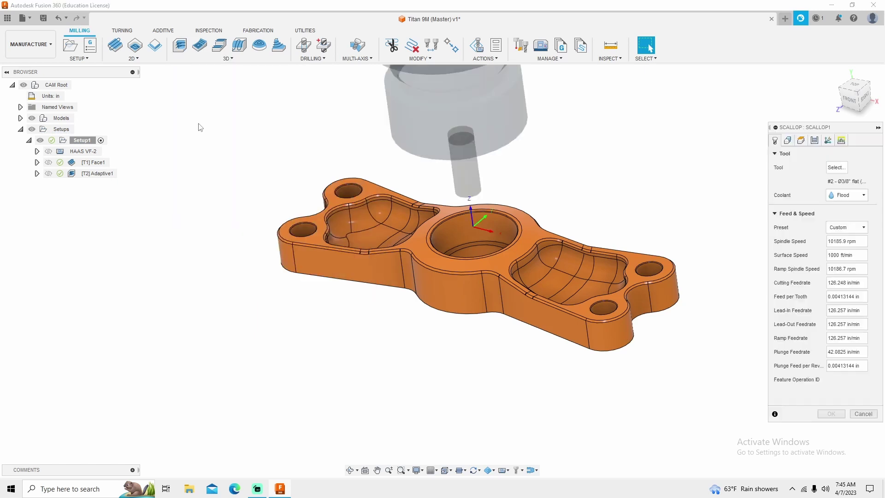
{"action": "left_click", "coordinate": [836, 169]}
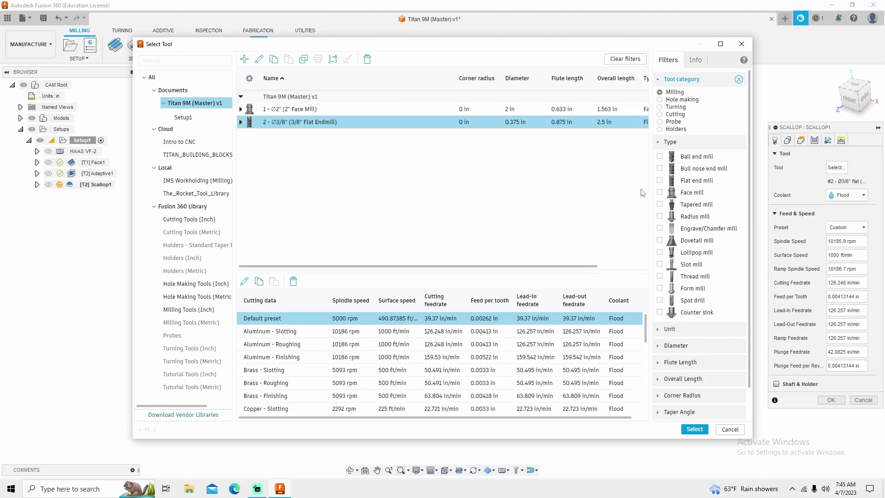
Pick the 1/4" Ball Endmill from Milling Tools (Inch) with Brass - Finishing feeds for Scallop1.
{"action": "left_click", "coordinate": [187, 309]}
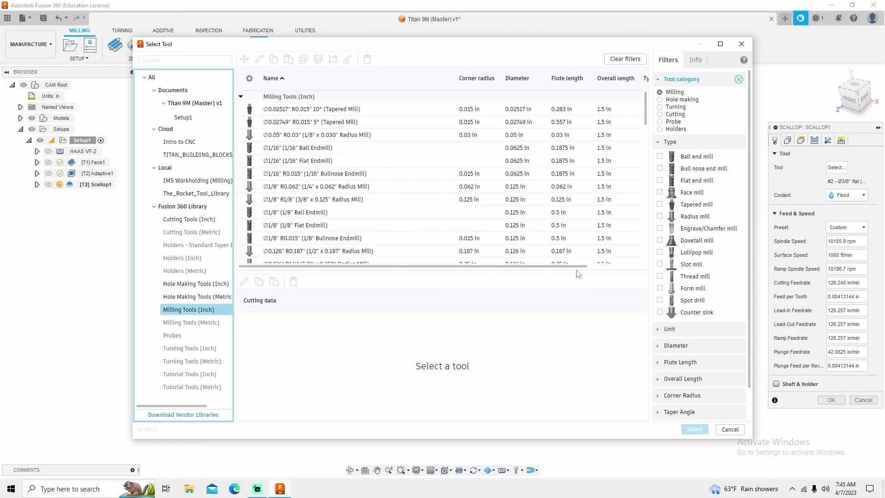
{"action": "left_click", "coordinate": [660, 157]}
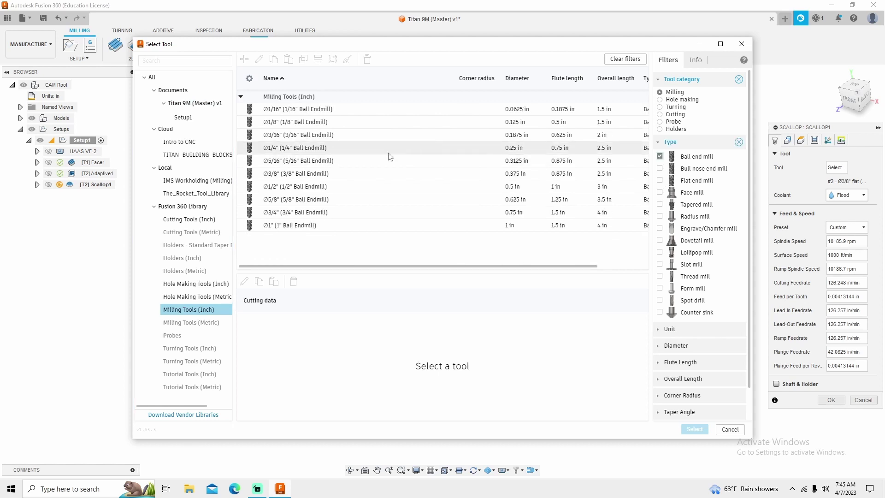
{"action": "left_click", "coordinate": [305, 148]}
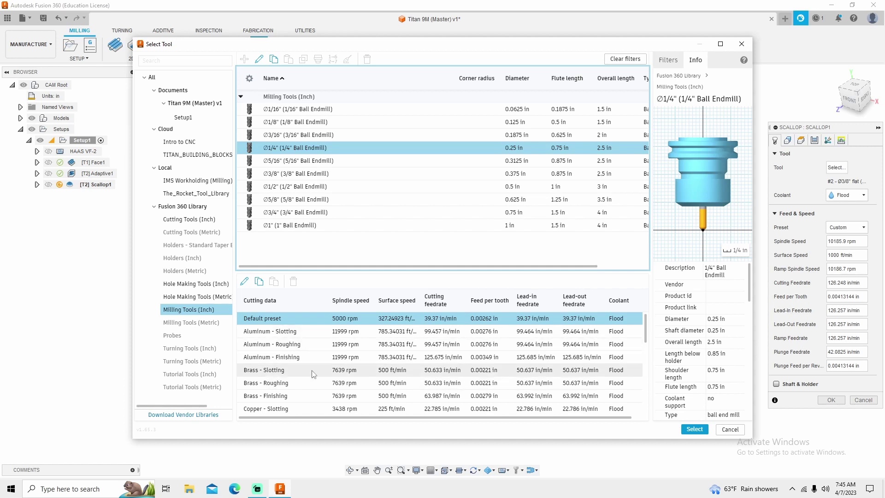
{"action": "left_click", "coordinate": [302, 398]}
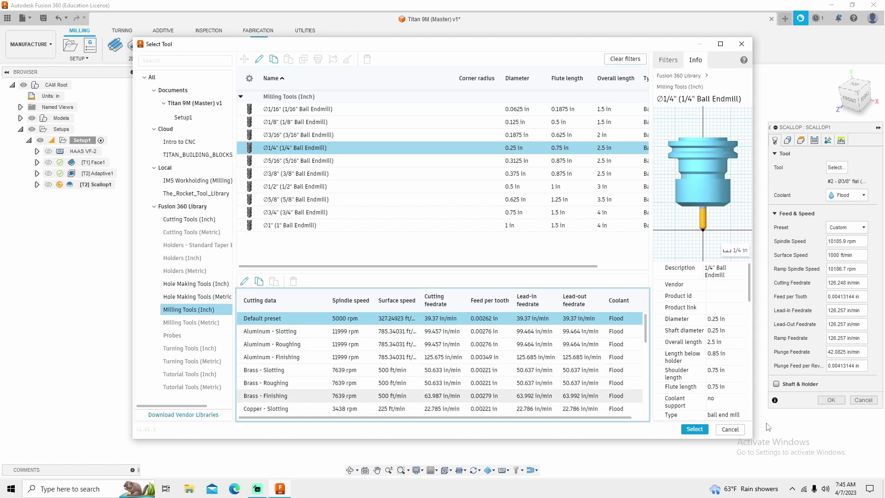
{"action": "left_click", "coordinate": [695, 429]}
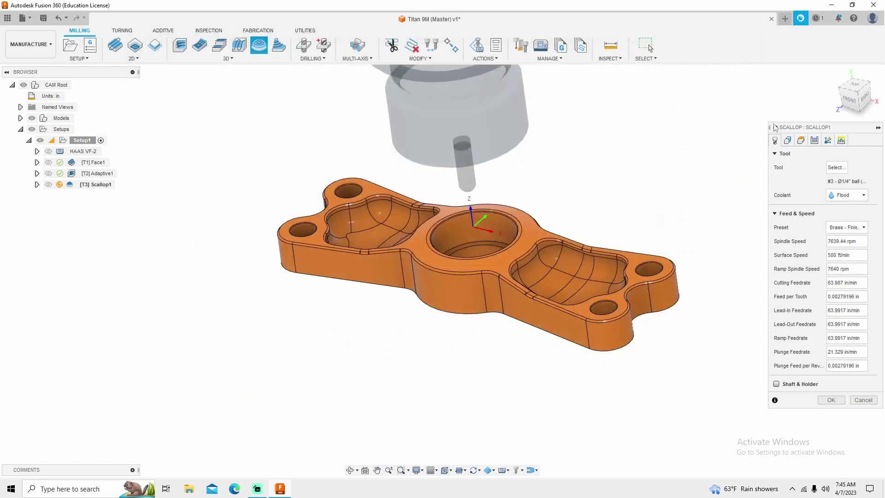
Set Scallop1's machining boundary type to Selection on the Geometry tab.
{"action": "left_click", "coordinate": [788, 140]}
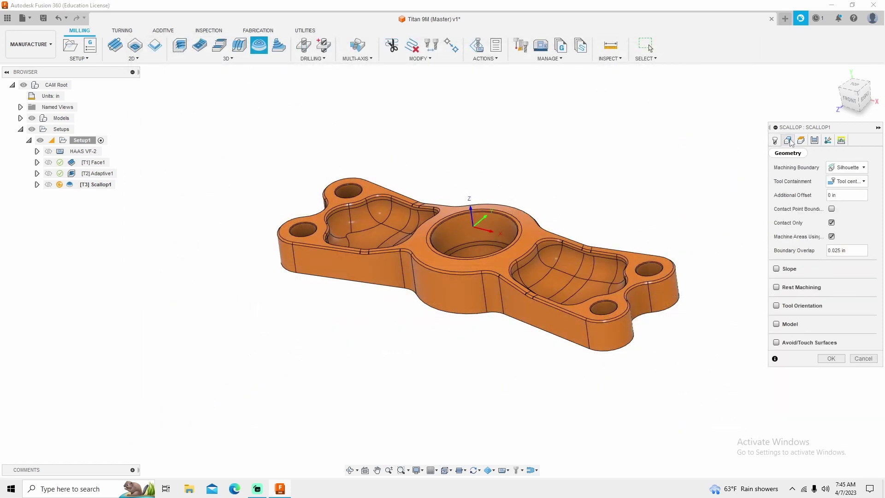
{"action": "left_click", "coordinate": [846, 168]}
{"action": "left_click", "coordinate": [818, 171]}
{"action": "left_click", "coordinate": [801, 141]}
{"action": "left_click", "coordinate": [788, 141]}
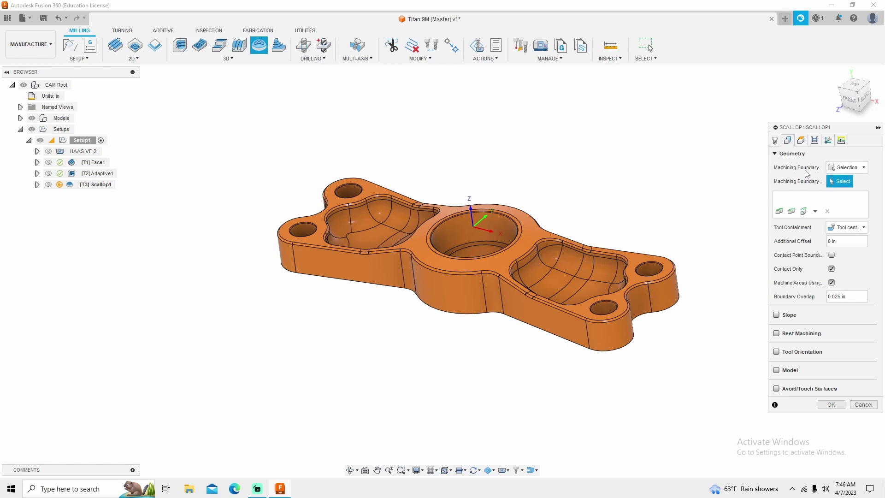
{"action": "left_click", "coordinate": [849, 168]}
{"action": "left_click", "coordinate": [842, 201]}
Pick the part's outer top edge and the centre hole's rim as boundary chains.
{"action": "scroll", "coordinate": [559, 311], "scroll_direction": "up", "scroll_amount": 5}
{"action": "left_click", "coordinate": [474, 317]}
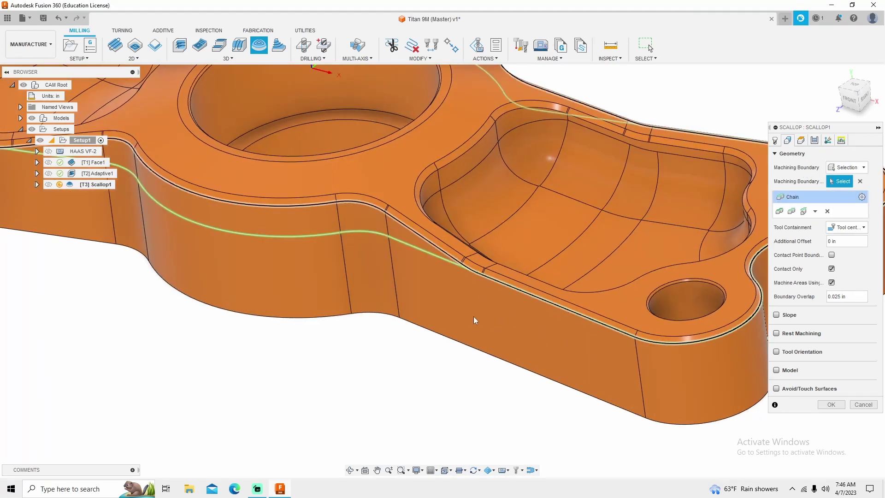
{"action": "scroll", "coordinate": [474, 318], "scroll_direction": "down", "scroll_amount": 5}
{"action": "middle_click_drag", "start_coordinate": [402, 278], "coordinate": [455, 344], "text": "shift"}
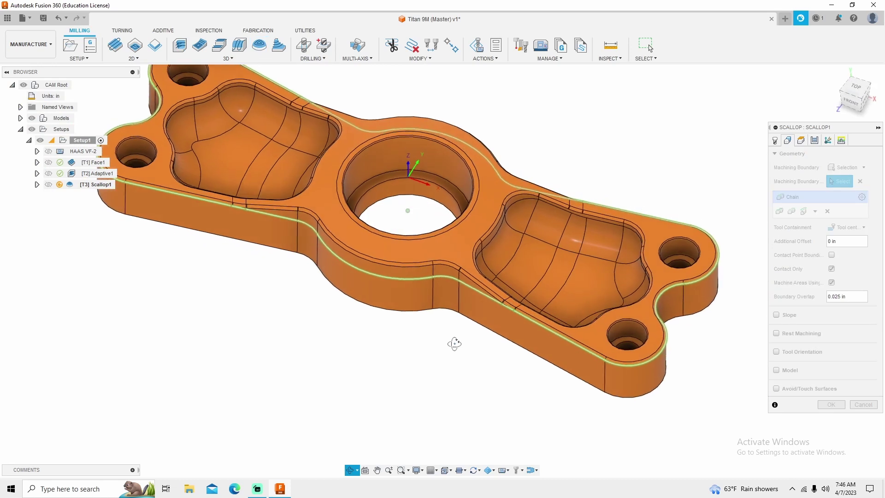
{"action": "scroll", "coordinate": [438, 159], "scroll_direction": "up", "scroll_amount": 4}
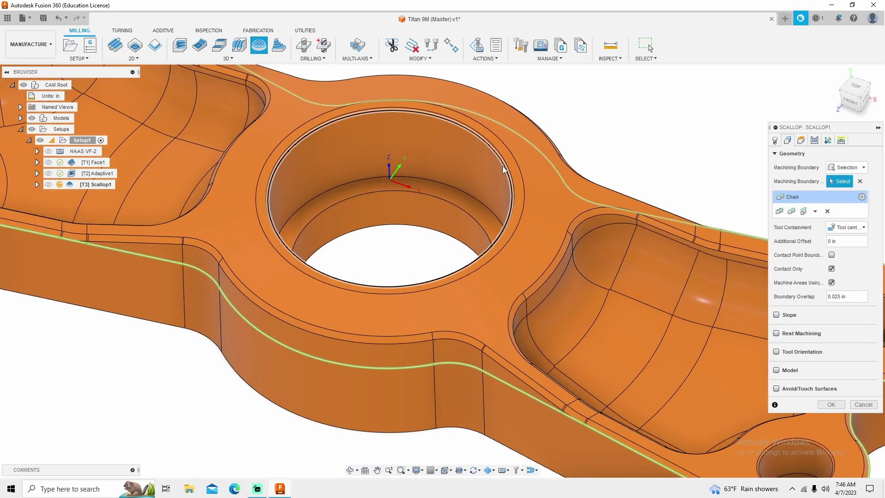
{"action": "left_click", "coordinate": [502, 166]}
{"action": "scroll", "coordinate": [461, 219], "scroll_direction": "down", "scroll_amount": 5}
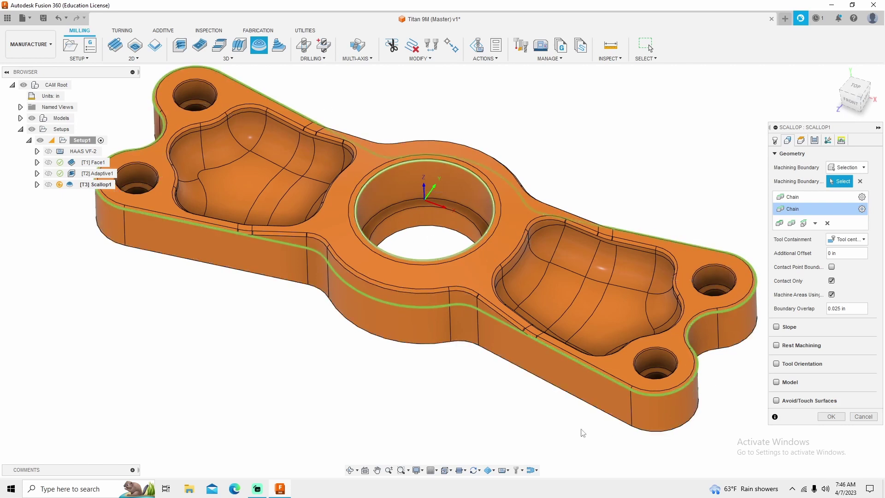
{"action": "scroll", "coordinate": [508, 219], "scroll_direction": "down", "scroll_amount": 3}
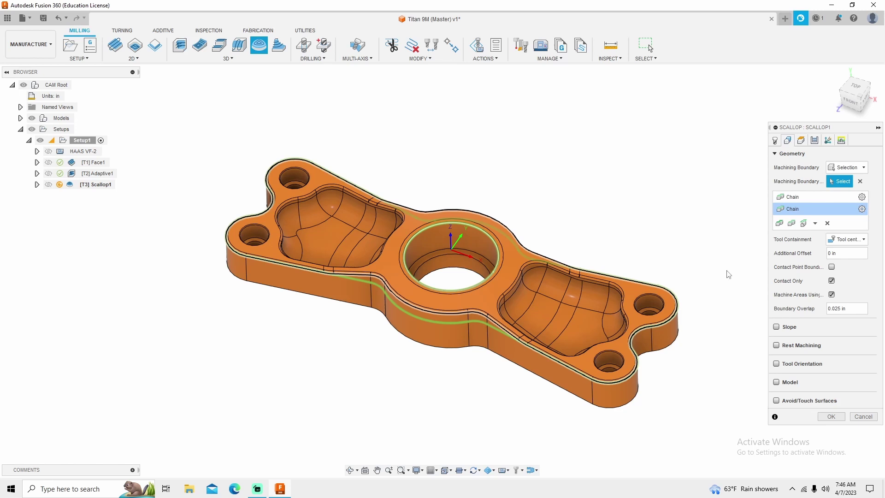
Trim Scallop1's stepover to 0.02 and turn on smoothing for its passes.
{"action": "left_click", "coordinate": [815, 141]}
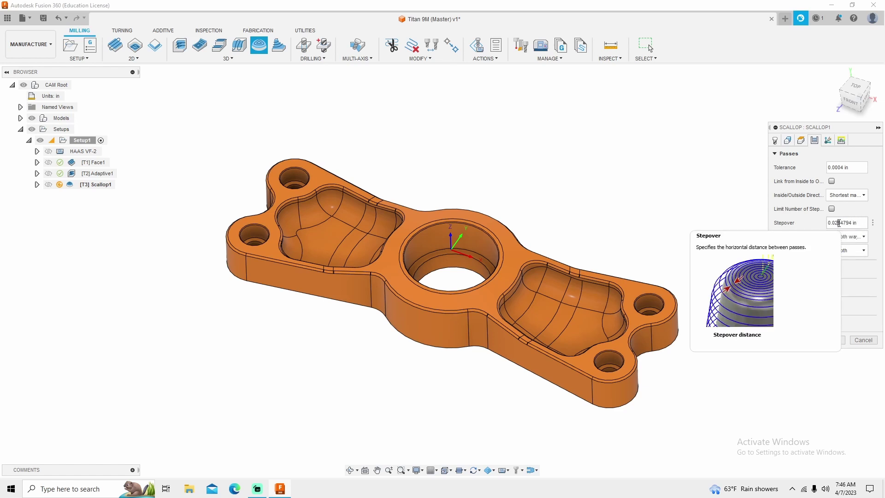
{"action": "left_click_drag", "start_coordinate": [839, 224], "coordinate": [867, 223]}
{"action": "key", "text": "BackSpace"}
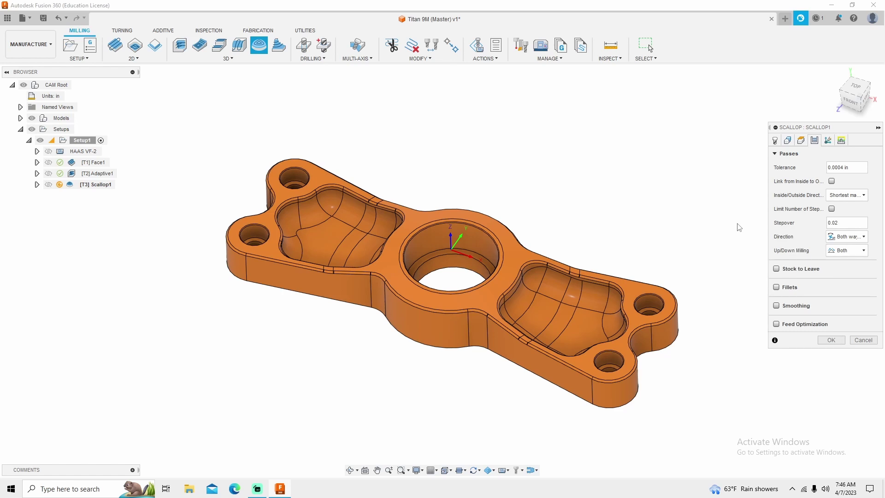
{"action": "left_click", "coordinate": [776, 305]}
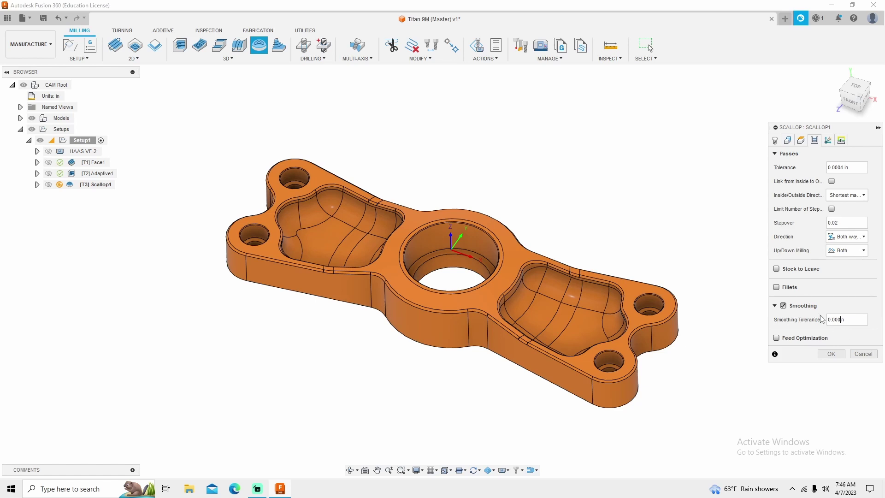
Review the linking and height settings, then set the boundary overlap to 0.1 in.
{"action": "left_click", "coordinate": [841, 140]}
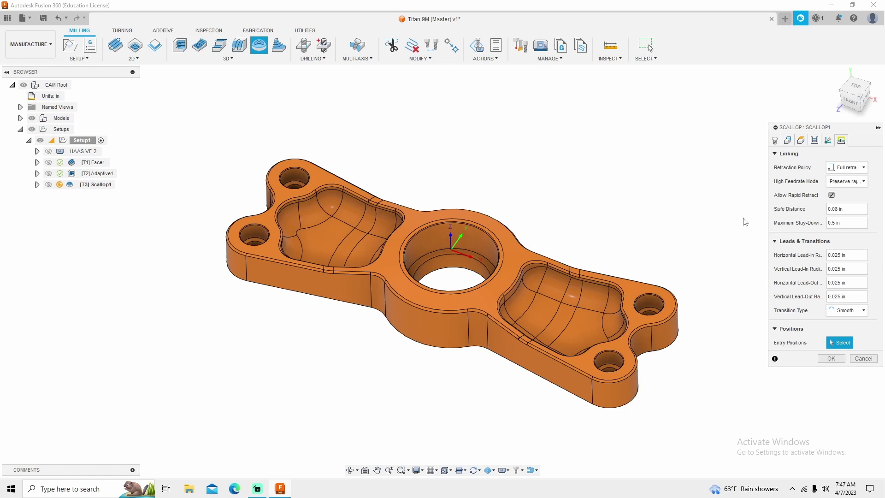
{"action": "left_click", "coordinate": [788, 140]}
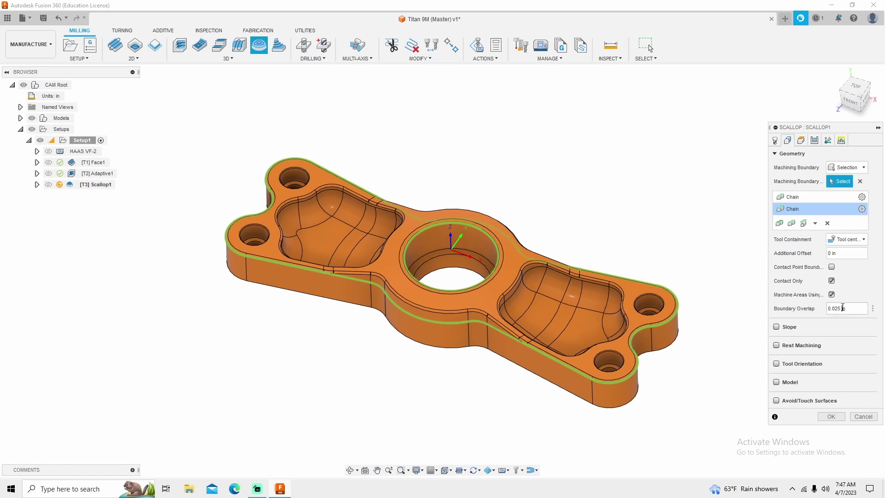
{"action": "type", "text": "0.1"}
{"action": "mouse_move", "coordinate": [790, 325]}
Generate the Scallop1 toolpath and inspect it up close before returning to the home view.
{"action": "left_click", "coordinate": [831, 416]}
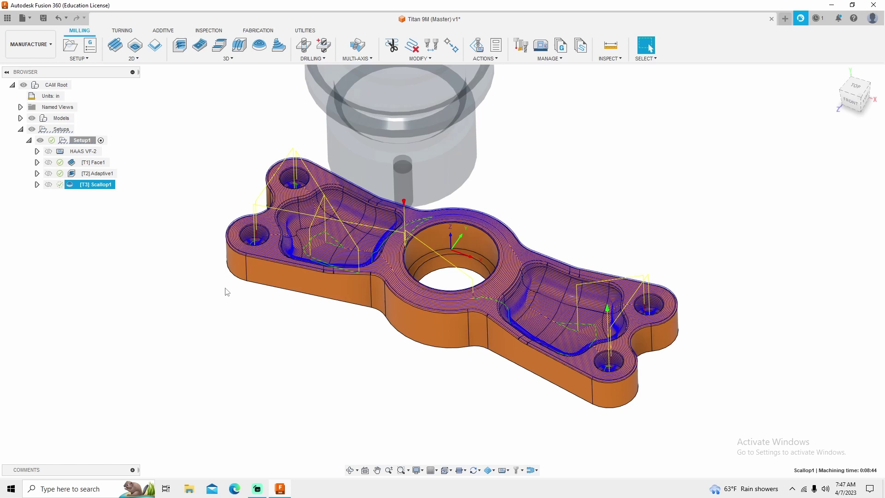
{"action": "middle_click_drag", "start_coordinate": [226, 292], "coordinate": [287, 315], "text": "shift"}
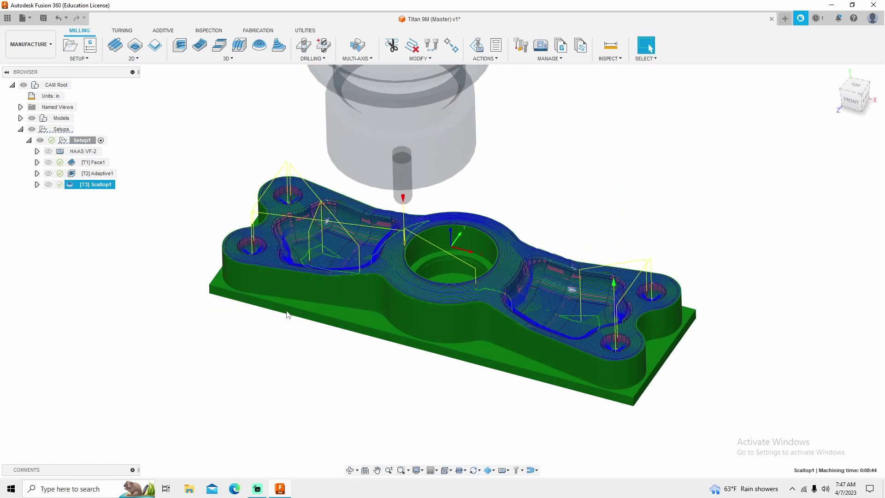
{"action": "scroll", "coordinate": [374, 311], "scroll_direction": "up", "scroll_amount": 4}
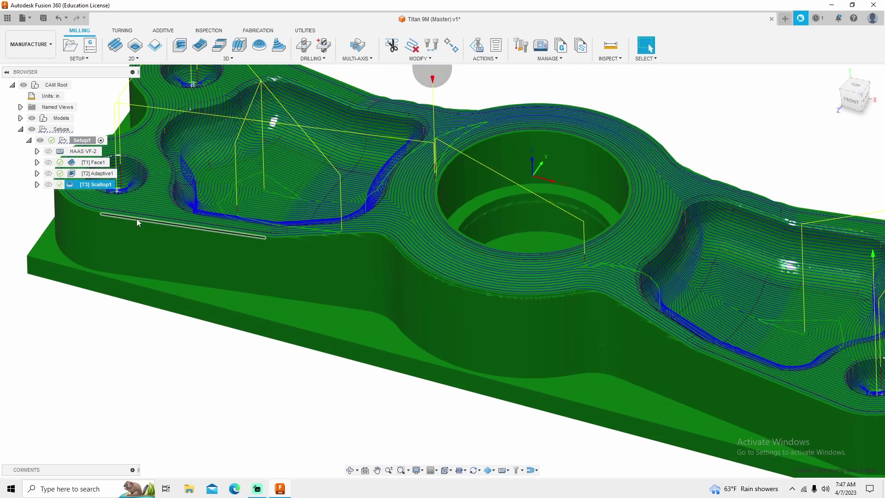
{"action": "scroll", "coordinate": [136, 218], "scroll_direction": "down", "scroll_amount": 5}
{"action": "scroll", "coordinate": [170, 220], "scroll_direction": "up", "scroll_amount": 10}
{"action": "middle_click_drag", "start_coordinate": [200, 236], "coordinate": [212, 212], "text": "shift"}
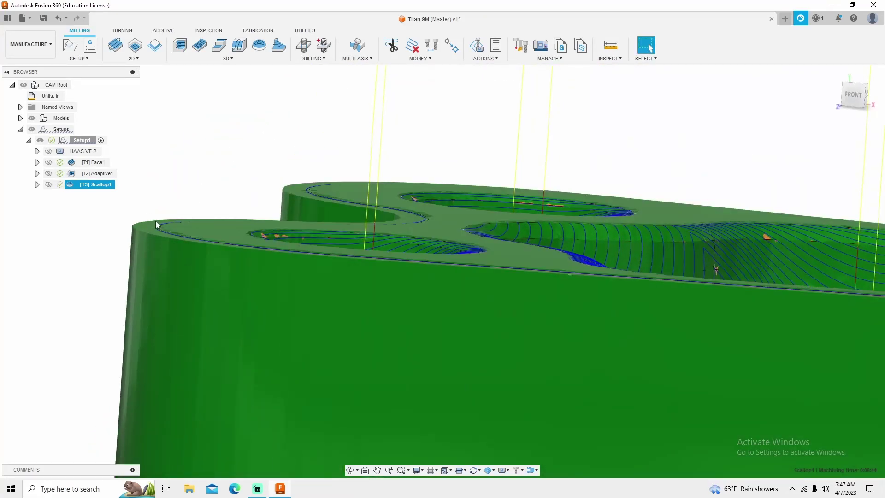
{"action": "key", "text": "F6"}
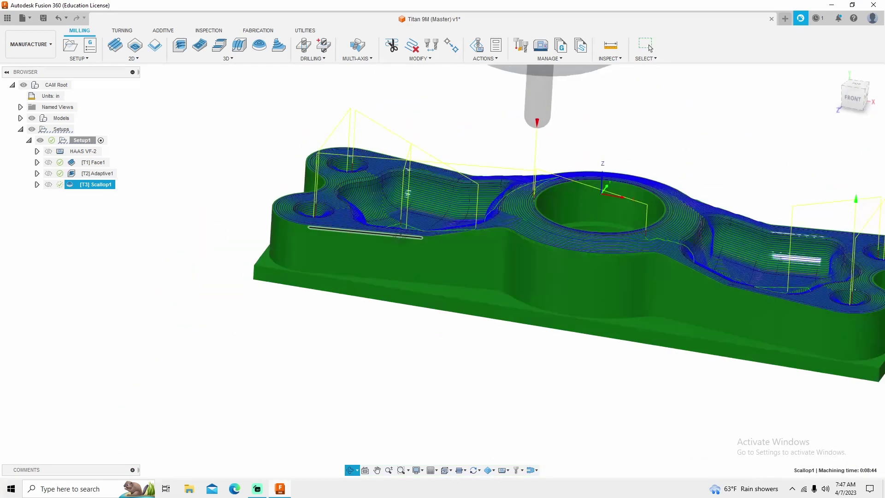
Edit Scallop1 to give it a .1 additional offset and regenerate the toolpath.
{"action": "right_click", "coordinate": [95, 185]}
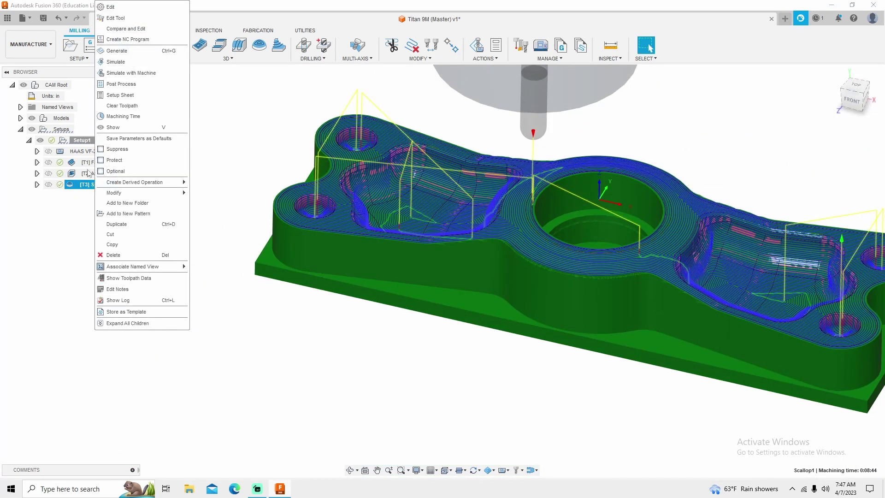
{"action": "left_click", "coordinate": [137, 11]}
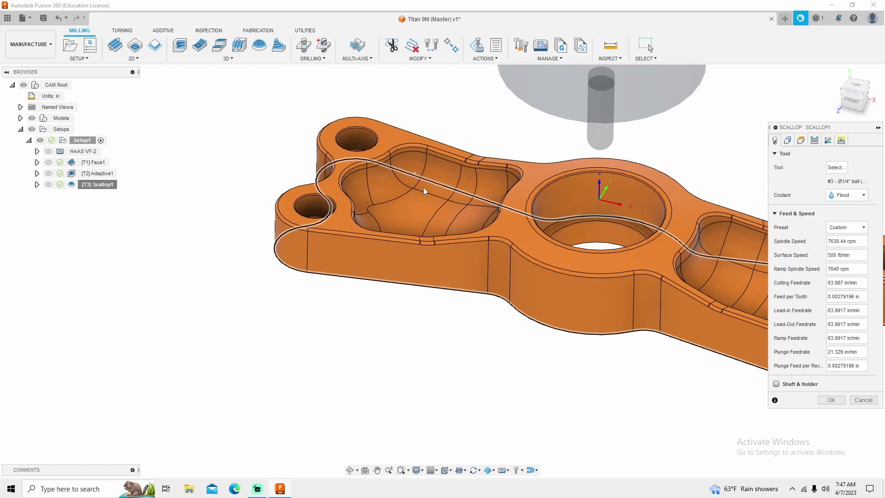
{"action": "scroll", "coordinate": [424, 187], "scroll_direction": "down", "scroll_amount": 3}
{"action": "left_click", "coordinate": [787, 141]}
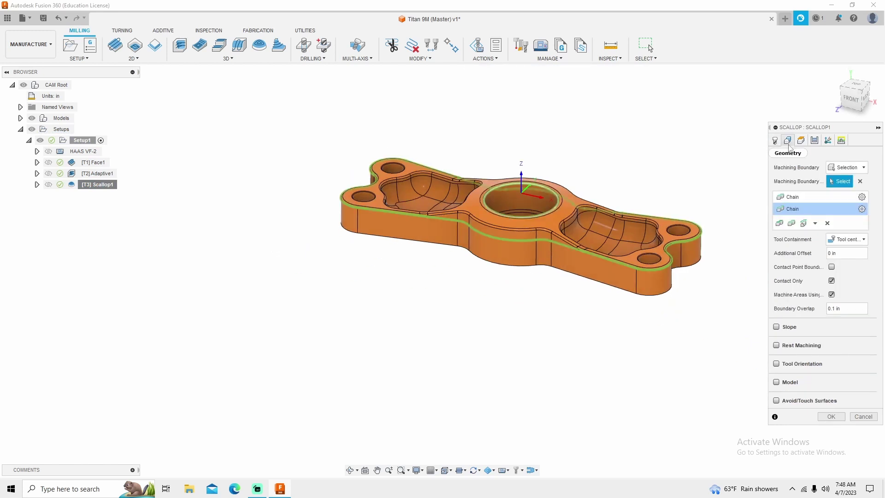
{"action": "double_click", "coordinate": [832, 253]}
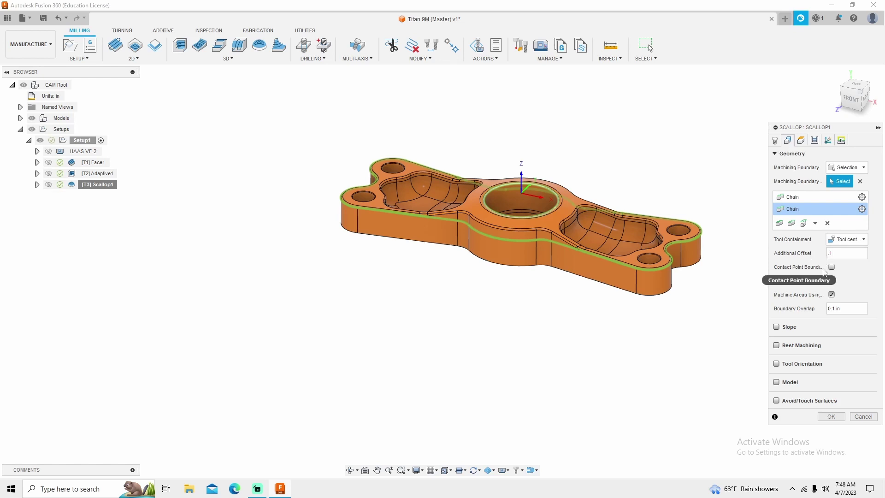
{"action": "left_click", "coordinate": [831, 417]}
Orbit and zoom to inspect the regenerated Scallop1 passes running past the part edge.
{"action": "middle_click_drag", "start_coordinate": [577, 302], "coordinate": [585, 296], "text": "shift"}
{"action": "scroll", "coordinate": [599, 257], "scroll_direction": "up", "scroll_amount": 8}
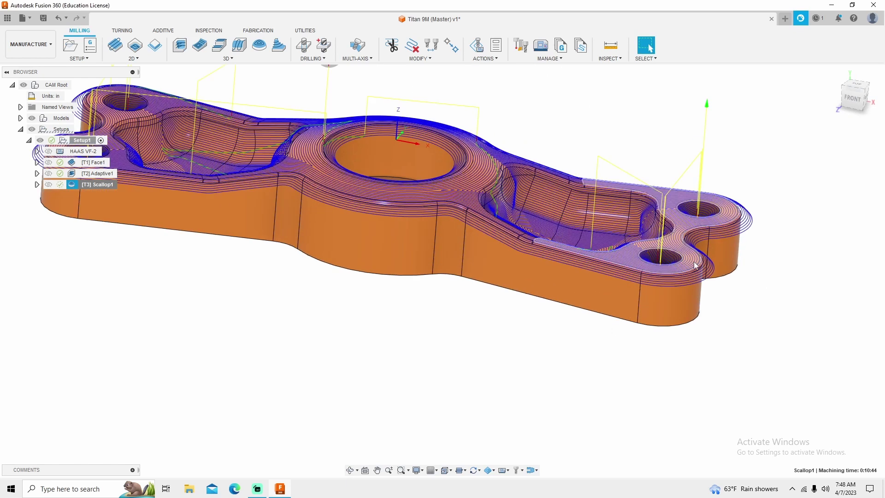
{"action": "scroll", "coordinate": [635, 293], "scroll_direction": "down", "scroll_amount": 6}
{"action": "middle_click_drag", "start_coordinate": [634, 323], "coordinate": [634, 293], "text": "shift"}
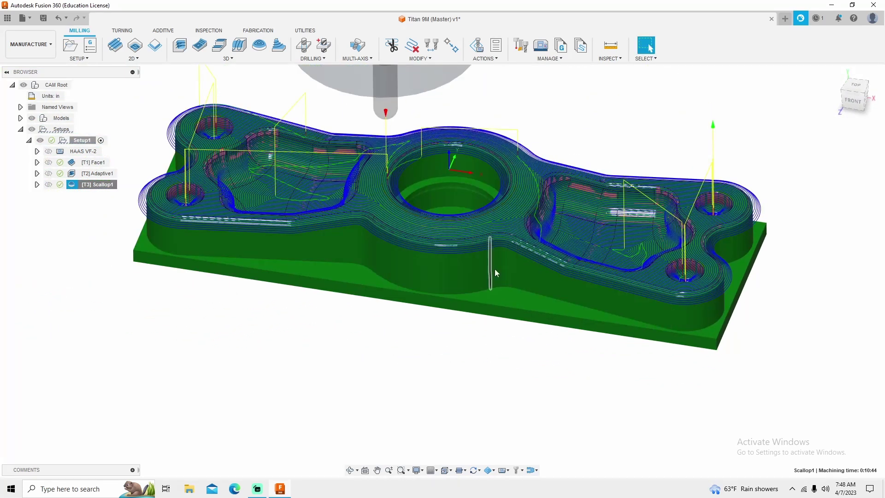
{"action": "scroll", "coordinate": [497, 273], "scroll_direction": "down", "scroll_amount": 4}
{"action": "middle_click_drag", "start_coordinate": [499, 276], "coordinate": [507, 275], "text": "shift"}
{"action": "mouse_move", "coordinate": [436, 201]}
{"action": "middle_mouse_down", "text": "shift"}
{"action": "mouse_move", "coordinate": [437, 175]}
{"action": "mouse_move", "coordinate": [437, 202]}
{"action": "middle_mouse_up", "text": "shift"}
{"action": "scroll", "coordinate": [436, 201], "scroll_direction": "up", "scroll_amount": 2}
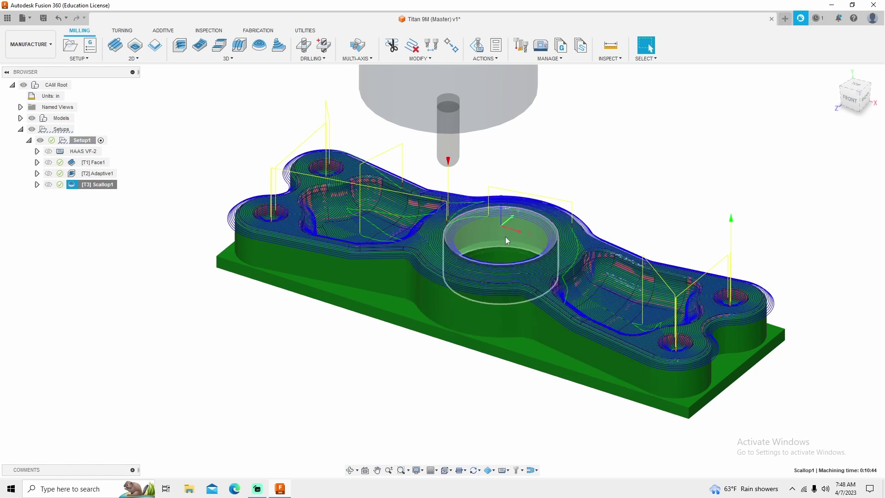
{"action": "left_click", "coordinate": [303, 45]}
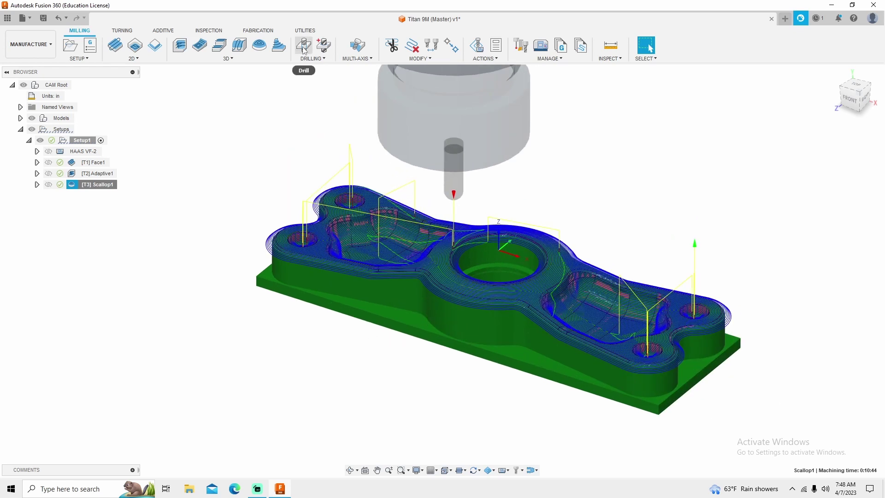
Measure a hole near the part's right end to confirm its 0.25 in diameter.
{"action": "left_click", "coordinate": [610, 45]}
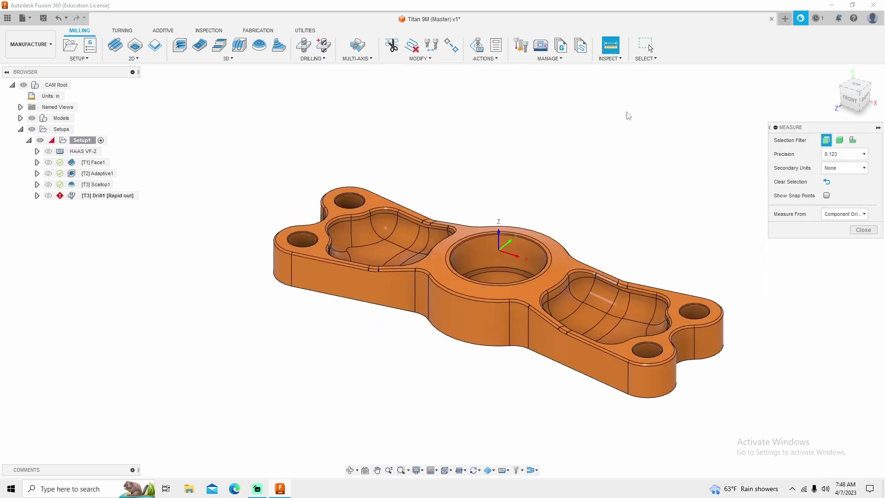
{"action": "middle_click_drag", "start_coordinate": [692, 318], "coordinate": [687, 317], "text": "shift"}
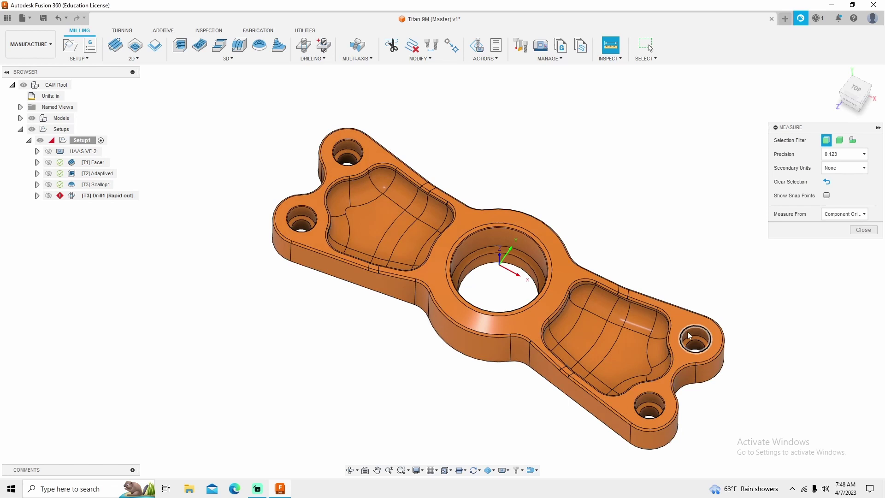
{"action": "left_click", "coordinate": [695, 351]}
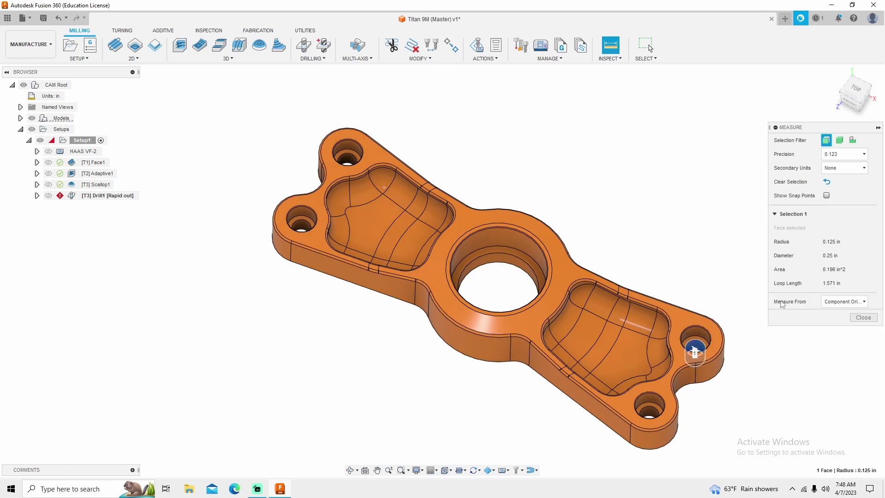
{"action": "left_click", "coordinate": [864, 317]}
Give Drill1 the Ø1/4" 118° drill, filtering hole-making tools to drills of 0.25 in diameter.
{"action": "left_click", "coordinate": [836, 167]}
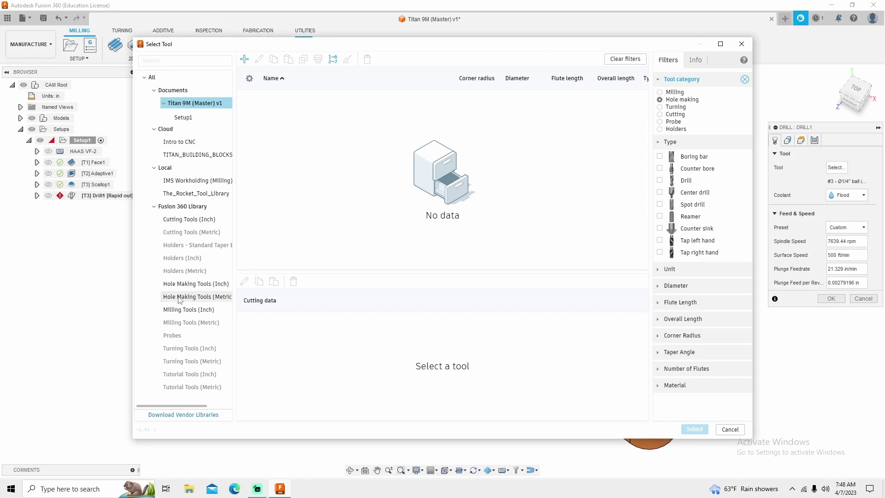
{"action": "left_click", "coordinate": [196, 297]}
{"action": "left_click", "coordinate": [660, 181]}
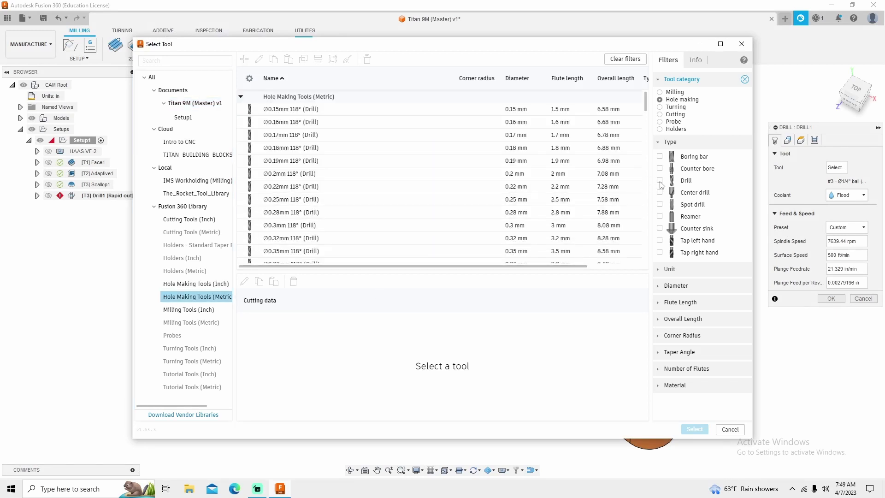
{"action": "left_click", "coordinate": [676, 285]}
{"action": "left_click", "coordinate": [688, 315]}
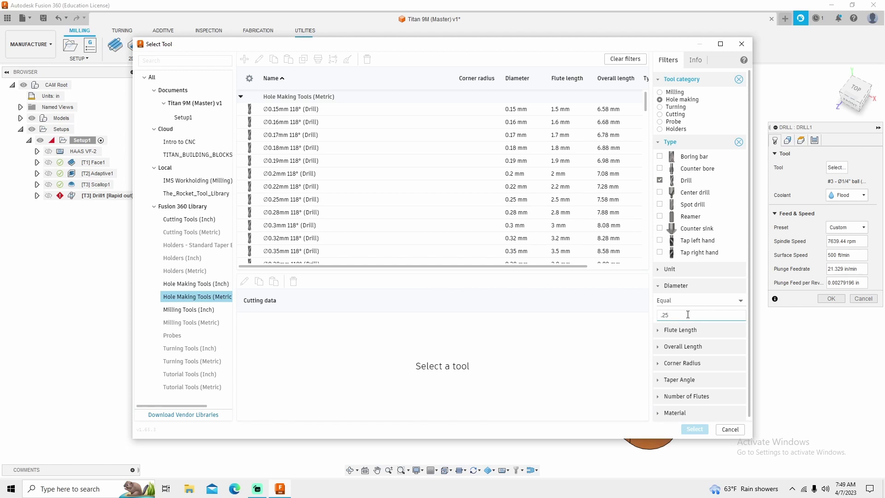
{"action": "type", "text": ".25"}
{"action": "key", "text": "Return"}
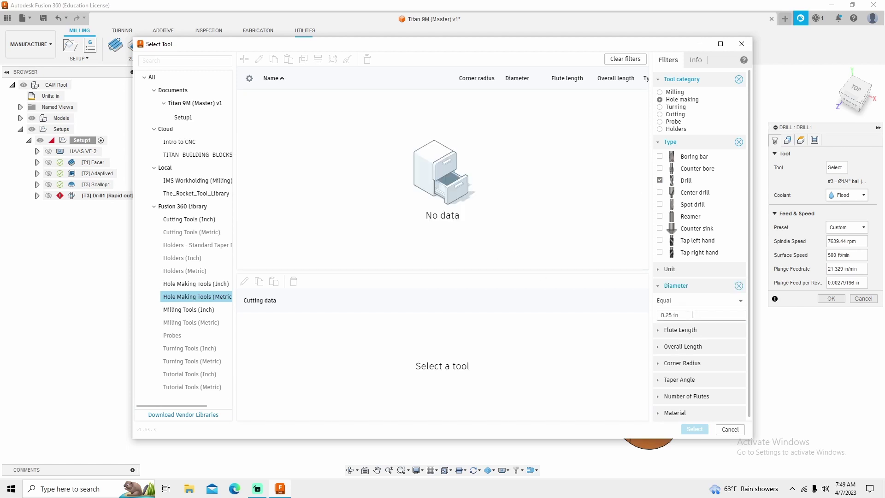
{"action": "left_click", "coordinate": [202, 284]}
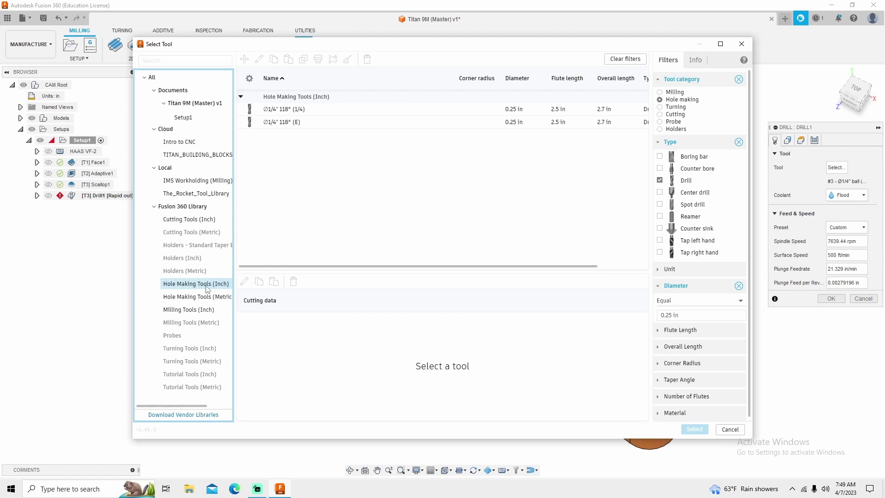
{"action": "left_click", "coordinate": [286, 109]}
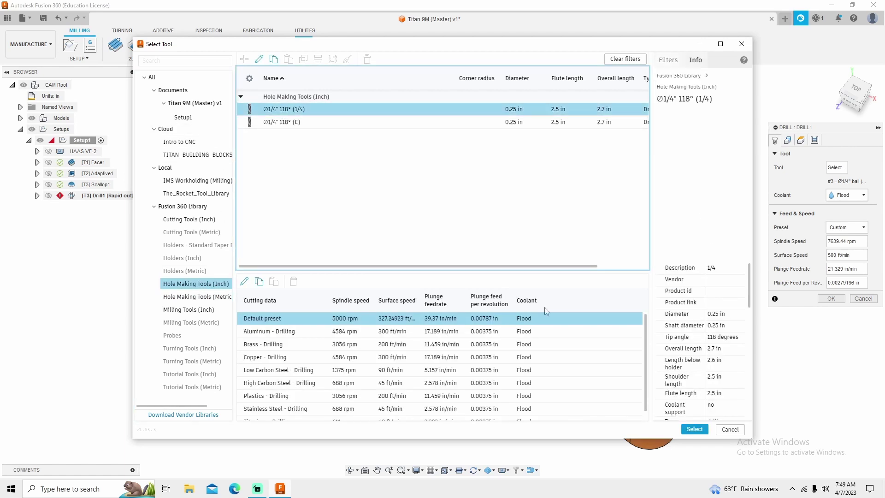
{"action": "left_click", "coordinate": [695, 429]}
Add the right-end, top-left and left hole faces so Drill1 targets all four holes.
{"action": "left_click", "coordinate": [695, 342]}
{"action": "left_click", "coordinate": [649, 410]}
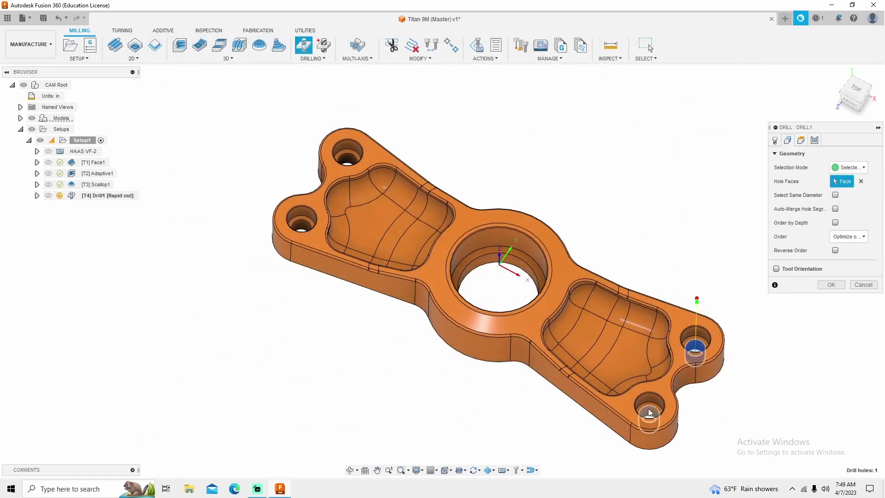
{"action": "left_click", "coordinate": [352, 162]}
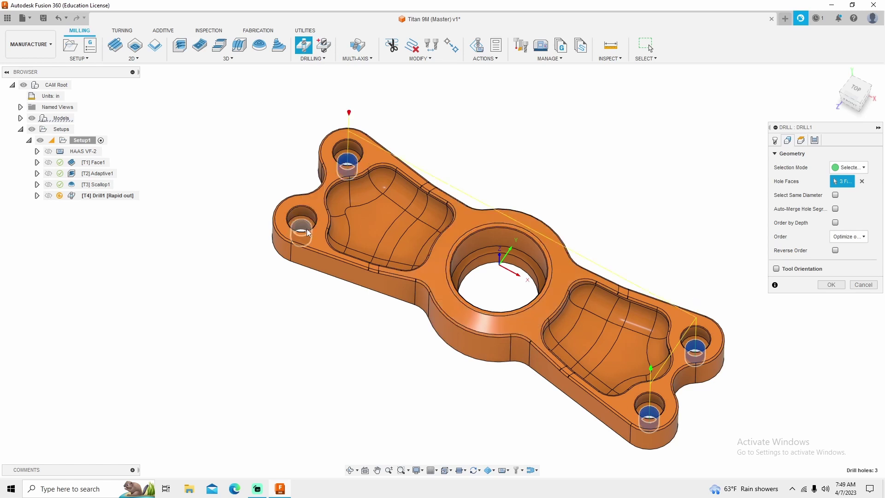
{"action": "left_click", "coordinate": [303, 223]}
{"action": "middle_click_drag", "start_coordinate": [485, 246], "coordinate": [560, 229], "text": "shift"}
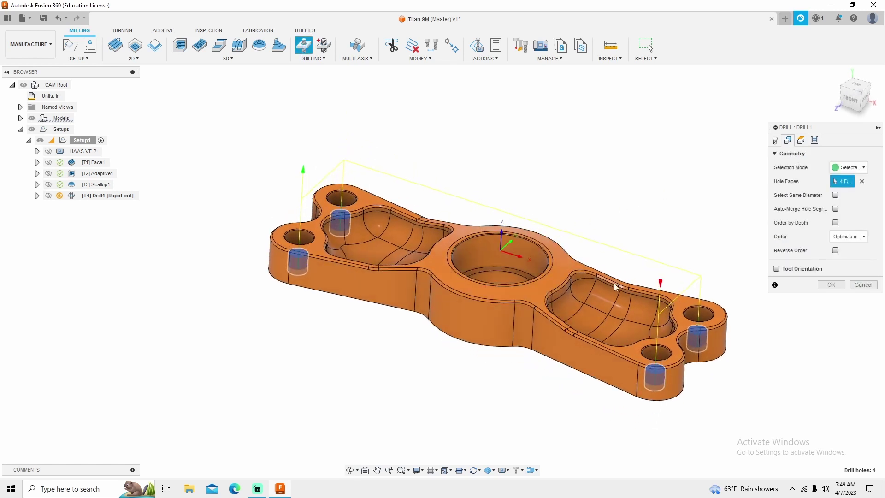
{"action": "middle_click_drag", "start_coordinate": [616, 286], "coordinate": [614, 257], "text": "shift"}
{"action": "scroll", "coordinate": [474, 271], "scroll_direction": "up", "scroll_amount": 5}
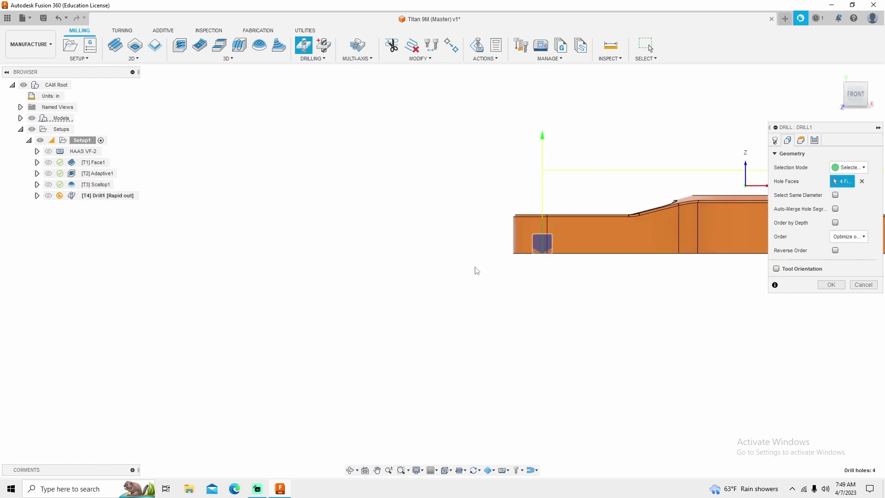
{"action": "scroll", "coordinate": [474, 270], "scroll_direction": "down", "scroll_amount": 5}
{"action": "scroll", "coordinate": [494, 228], "scroll_direction": "up", "scroll_amount": 6}
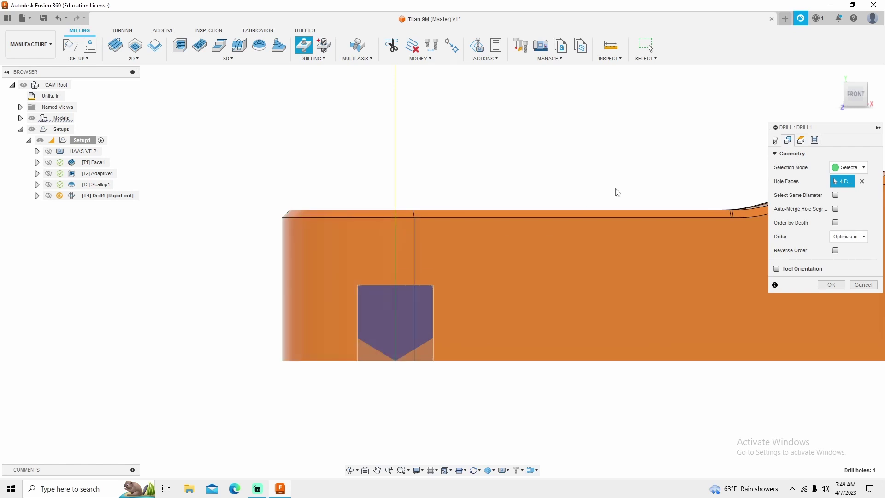
Set Drill1's top height from Model top and drill tip through bottom with .05 in break-through.
{"action": "left_click", "coordinate": [802, 141]}
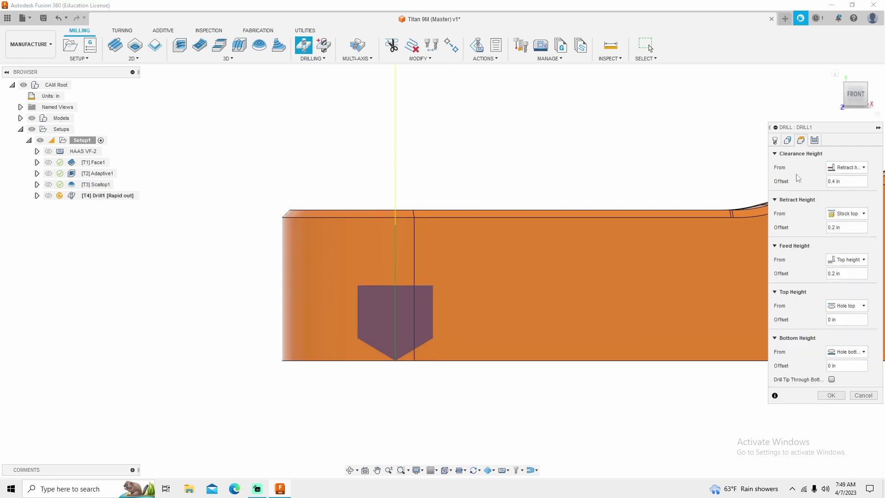
{"action": "left_click", "coordinate": [847, 308]}
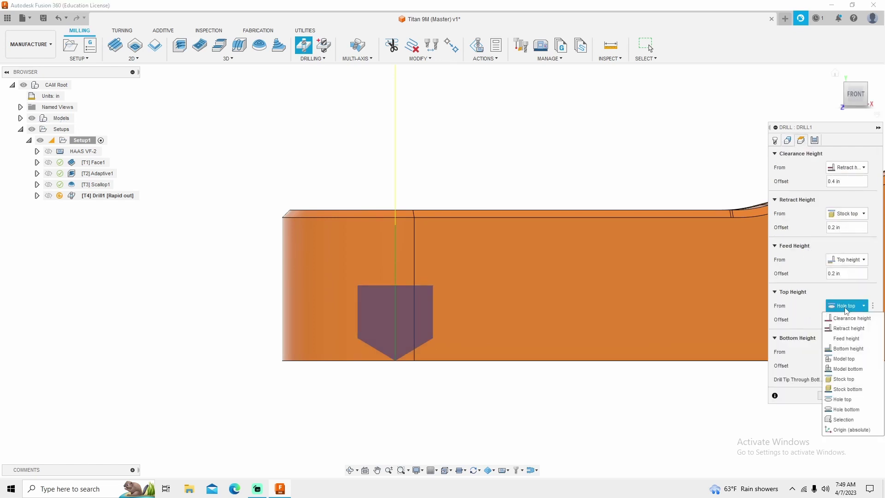
{"action": "left_click", "coordinate": [845, 360]}
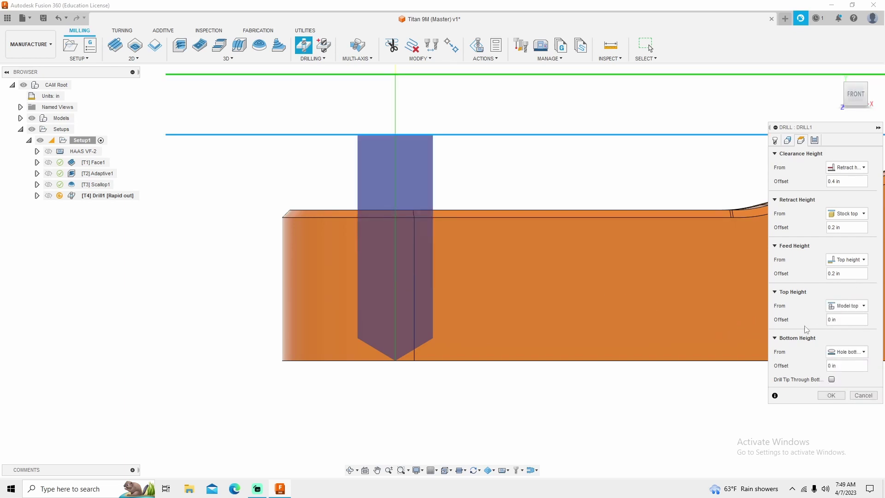
{"action": "left_click", "coordinate": [832, 379]}
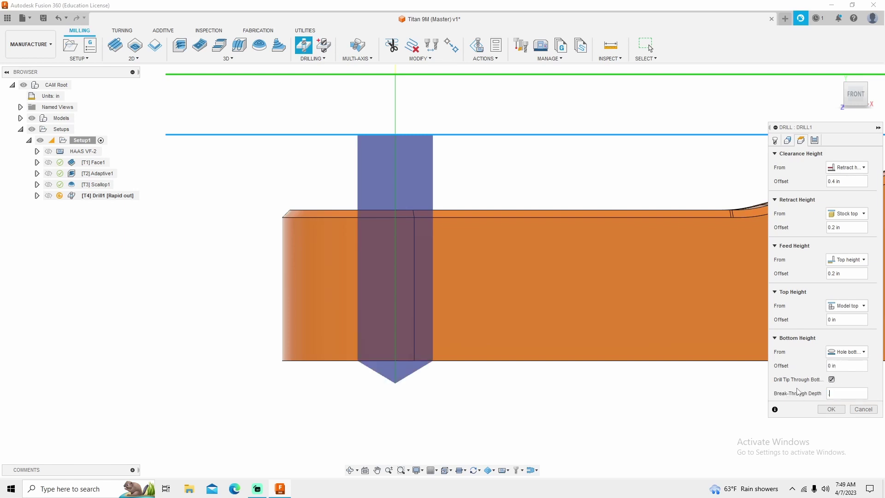
{"action": "type", "text": ".05"}
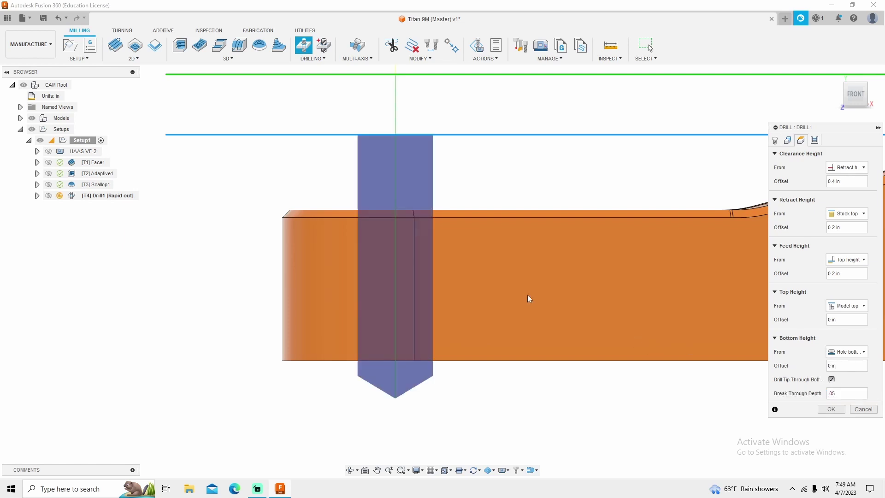
{"action": "scroll", "coordinate": [283, 242], "scroll_direction": "down", "scroll_amount": 5}
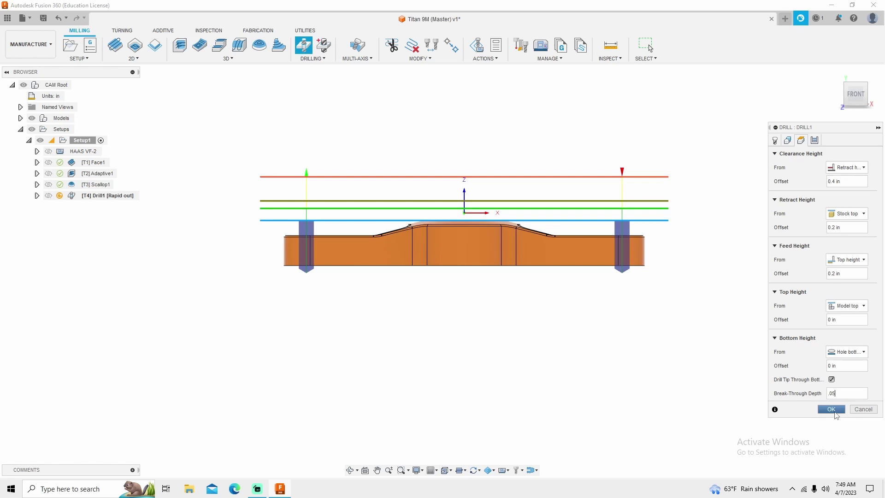
{"action": "left_click", "coordinate": [833, 410]}
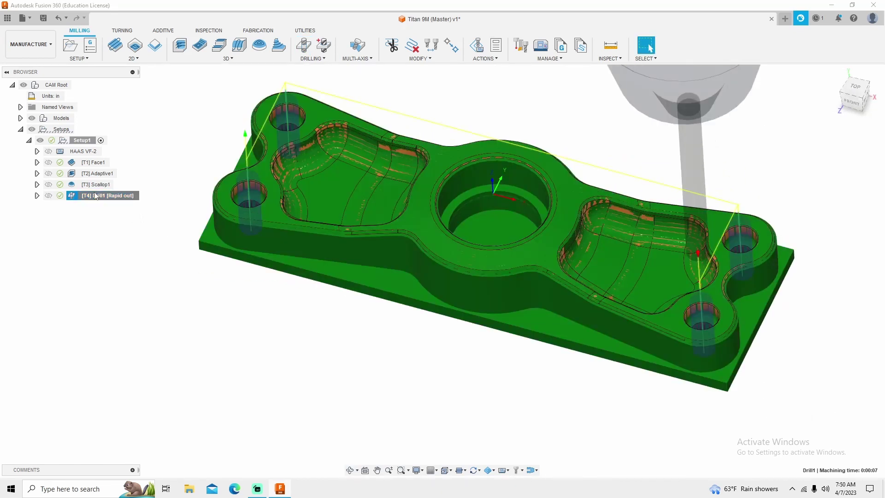
Move Drill1 above Scallop1, then preview the Drill1 and Scallop1 toolpaths.
{"action": "left_click_drag", "start_coordinate": [95, 196], "coordinate": [94, 186]}
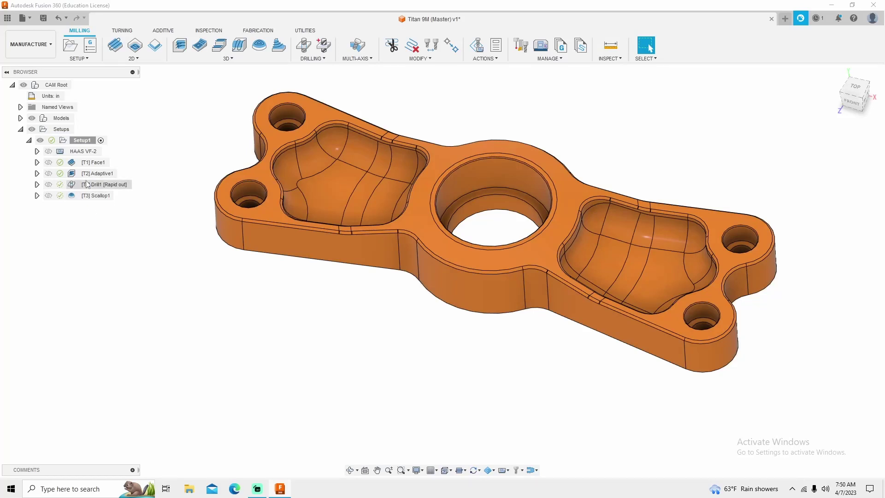
{"action": "left_click", "coordinate": [99, 184]}
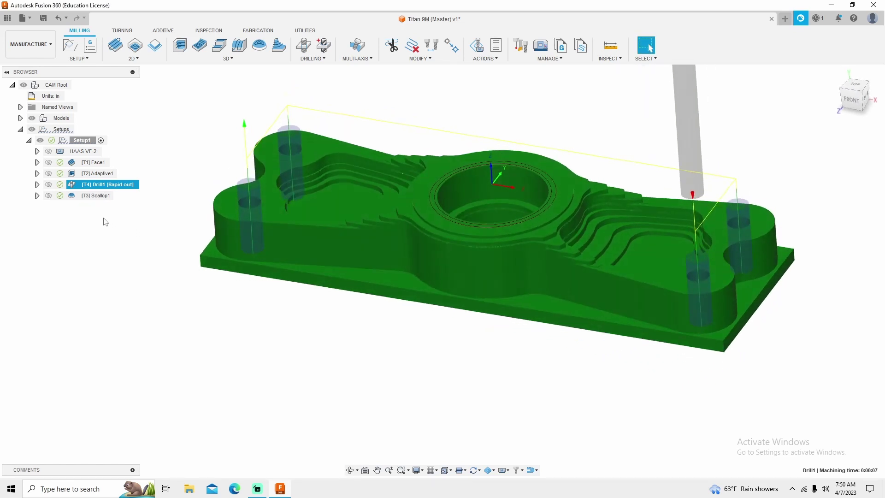
{"action": "left_click", "coordinate": [94, 195]}
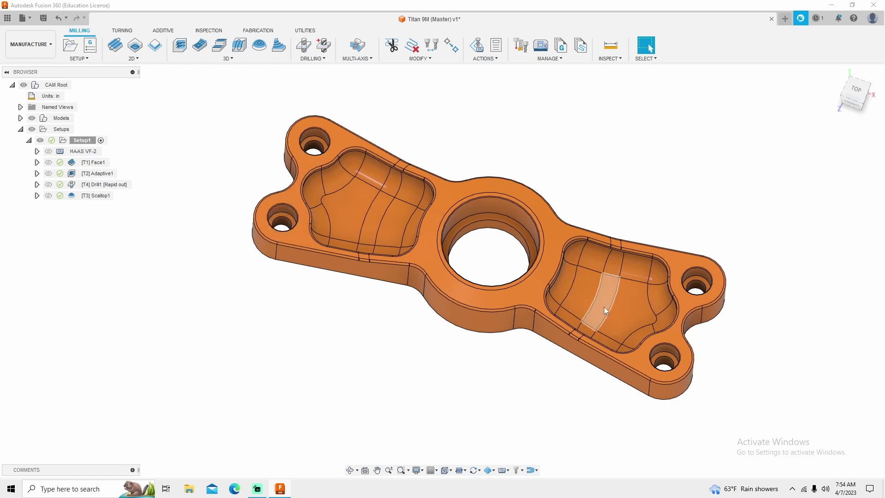
Start a 2D Contour using the 1/4" flat endmill with the Brass - Finishing preset.
{"action": "left_click", "coordinate": [155, 45]}
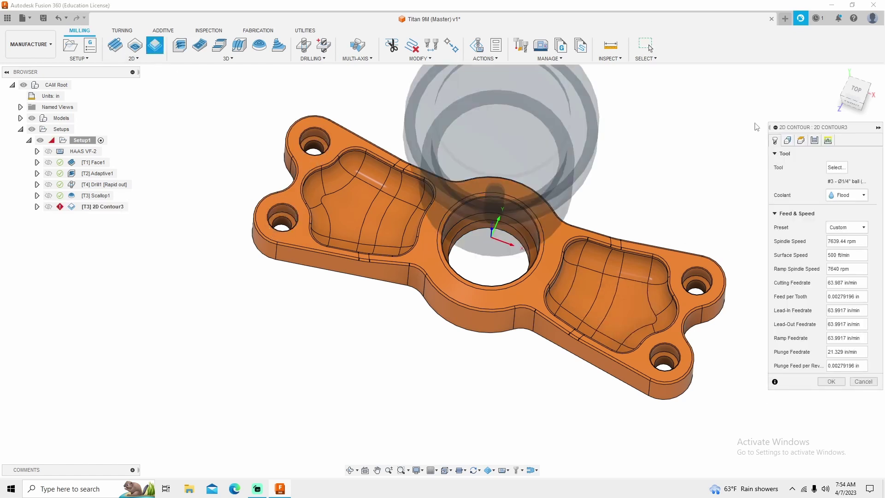
{"action": "left_click", "coordinate": [836, 168]}
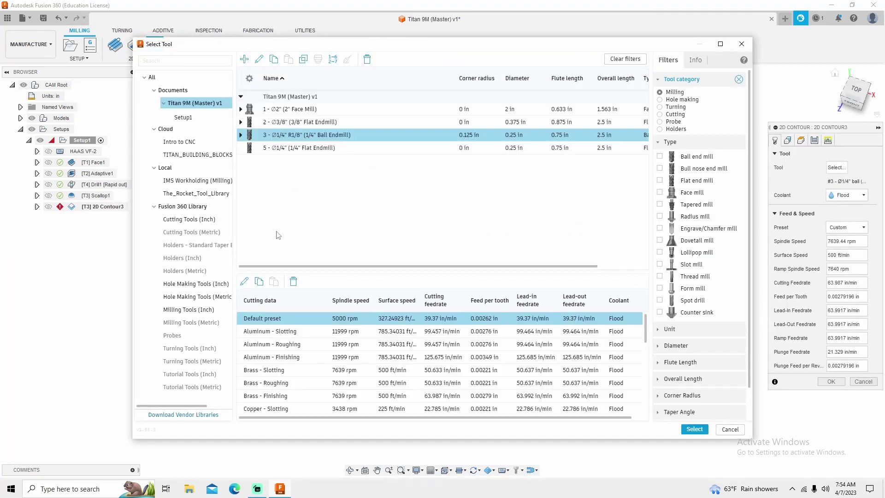
{"action": "left_click", "coordinate": [181, 309]}
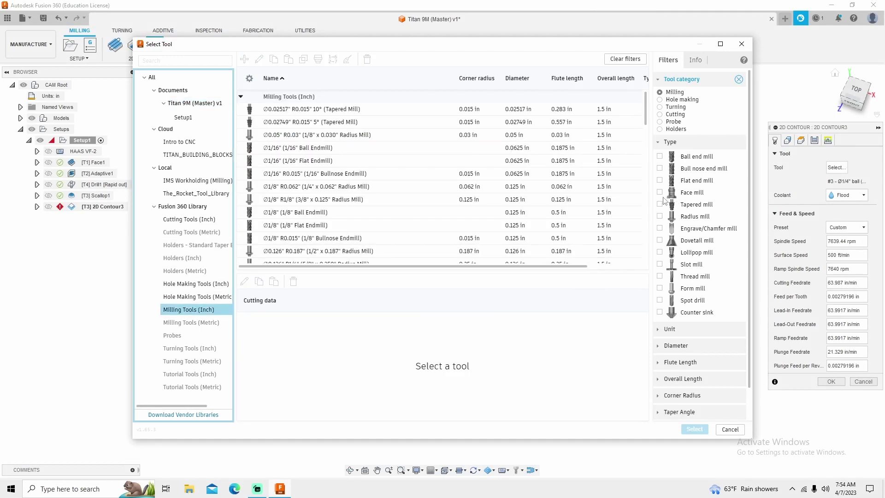
{"action": "left_click", "coordinate": [660, 180]}
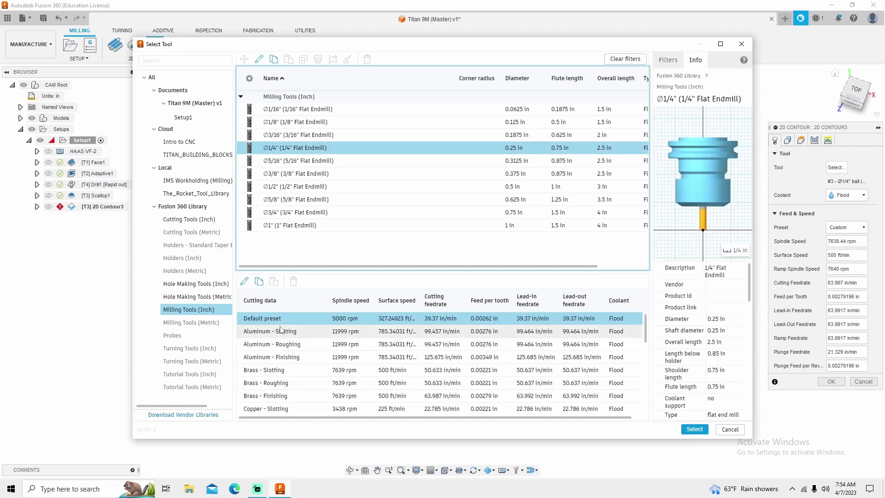
{"action": "left_click", "coordinate": [279, 398]}
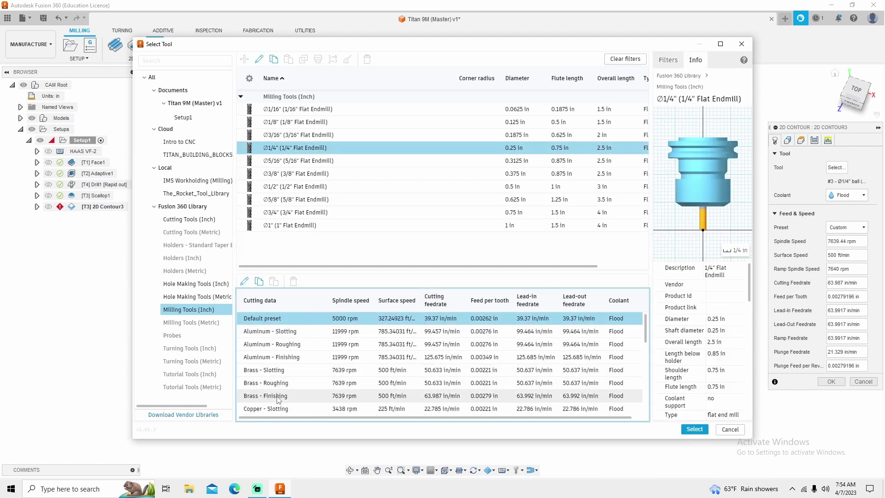
{"action": "left_click", "coordinate": [695, 430]}
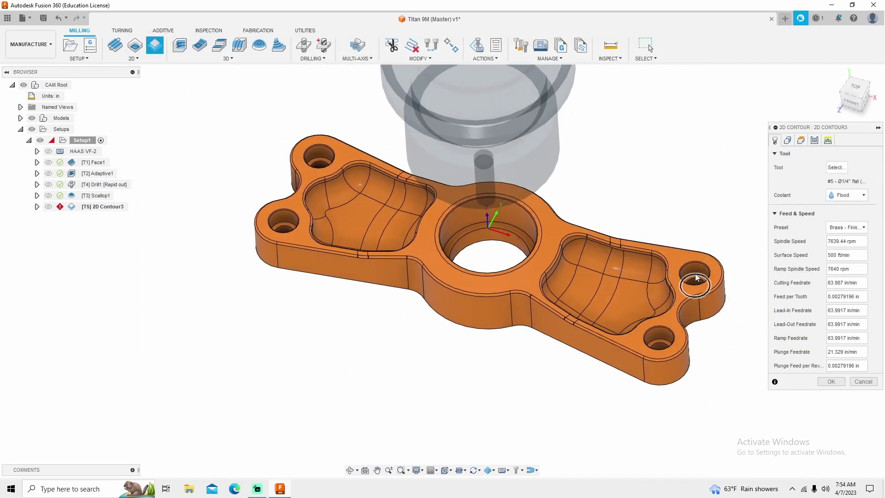
Select the small hole edges as contour geometry and generate 2D Contour3.
{"action": "left_click", "coordinate": [657, 342]}
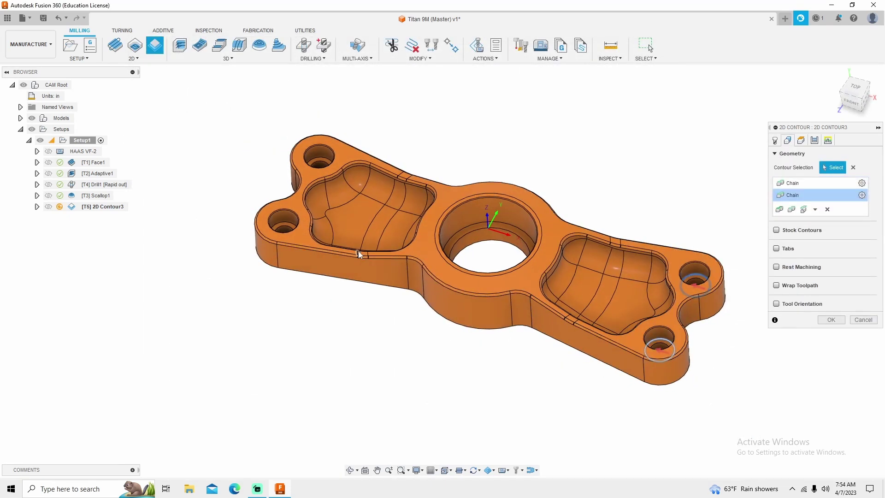
{"action": "left_click", "coordinate": [320, 162]}
{"action": "left_click", "coordinate": [284, 229]}
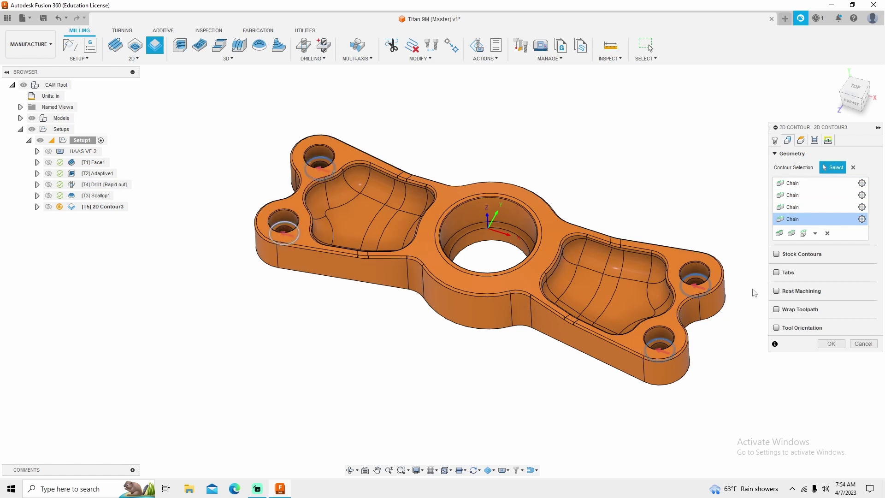
{"action": "left_click", "coordinate": [832, 344]}
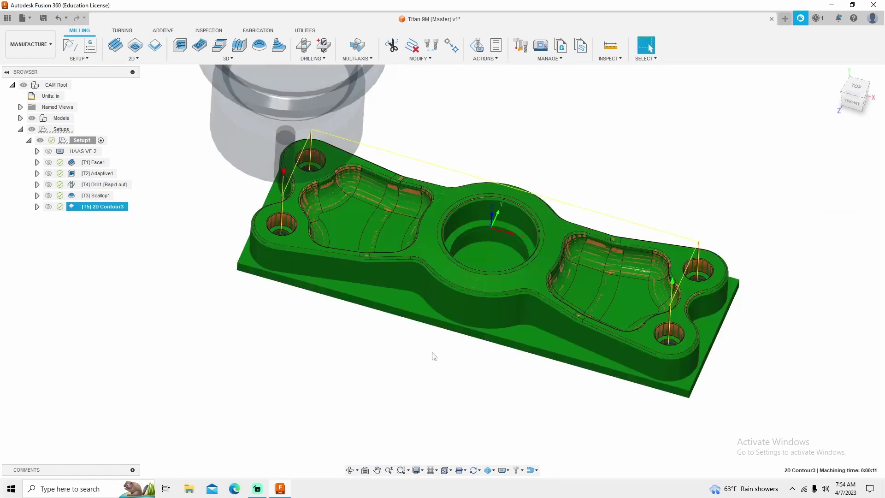
{"action": "middle_click_drag", "start_coordinate": [424, 355], "coordinate": [449, 323], "text": "shift"}
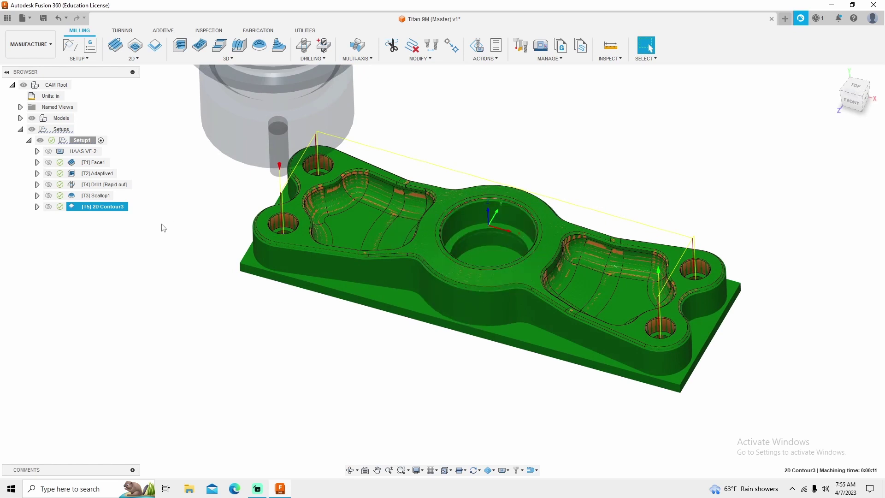
Create 2D Contour4 with the 3/8" flat endmill around the central bore and outer bottom edge.
{"action": "left_click", "coordinate": [155, 54]}
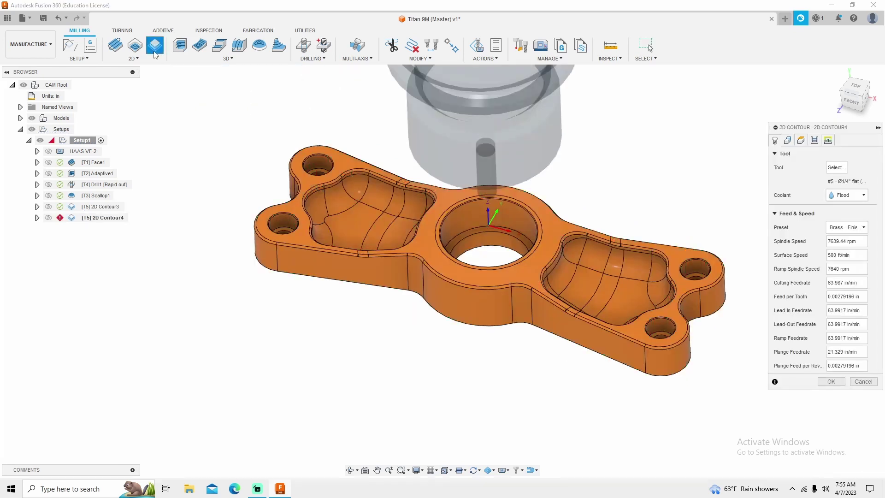
{"action": "left_click", "coordinate": [846, 167]}
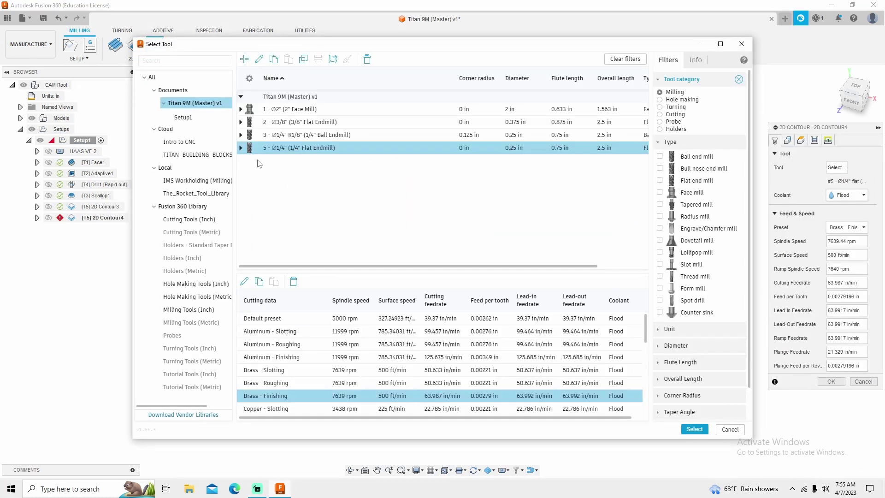
{"action": "left_click", "coordinate": [272, 125]}
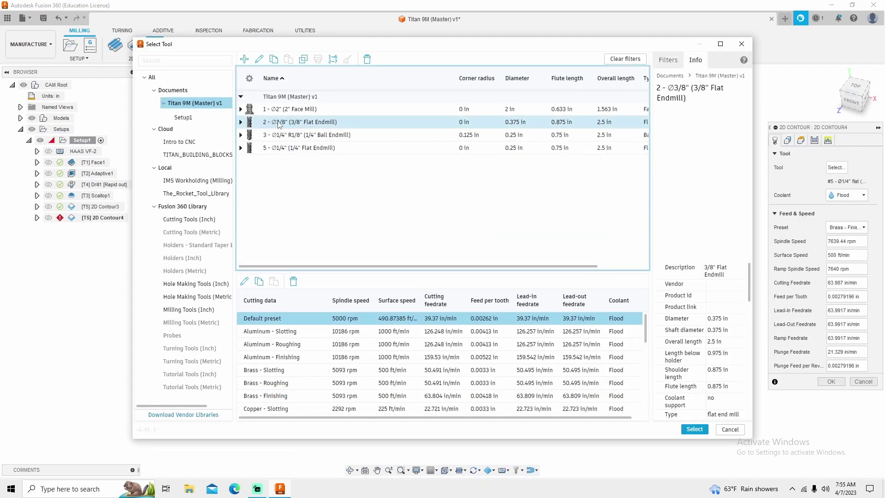
{"action": "key", "text": "Return"}
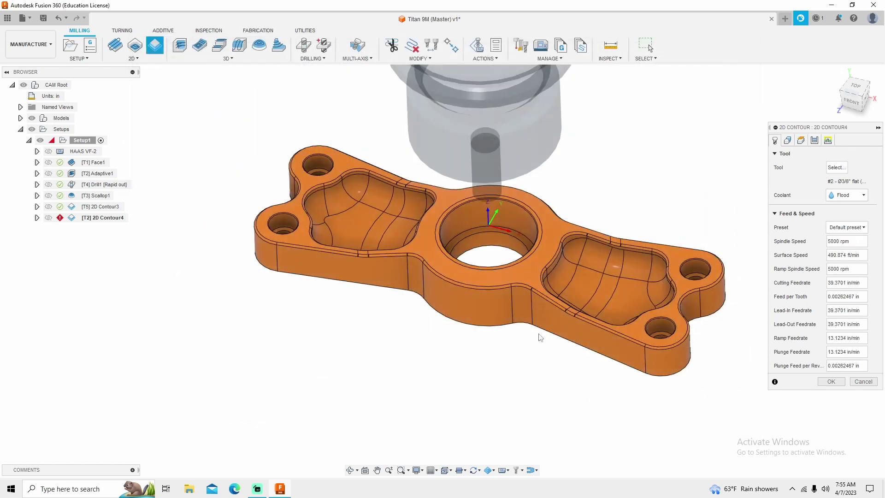
{"action": "left_click", "coordinate": [514, 249]}
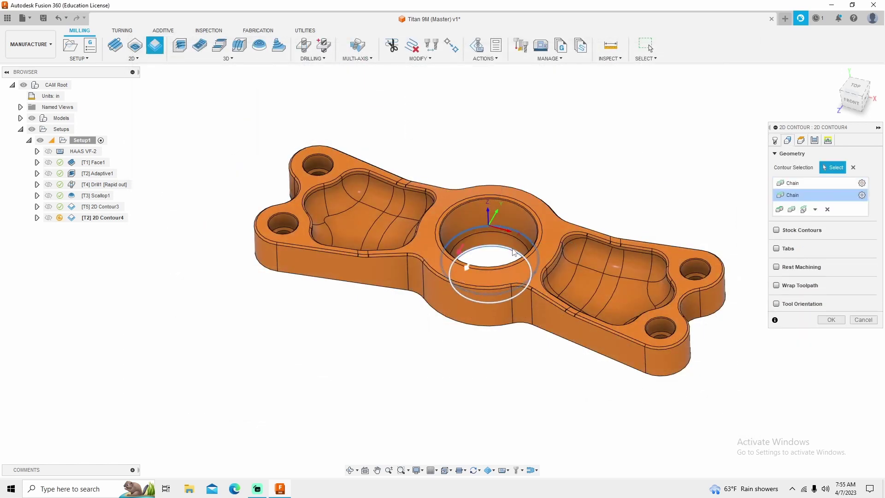
{"action": "left_click", "coordinate": [521, 332]}
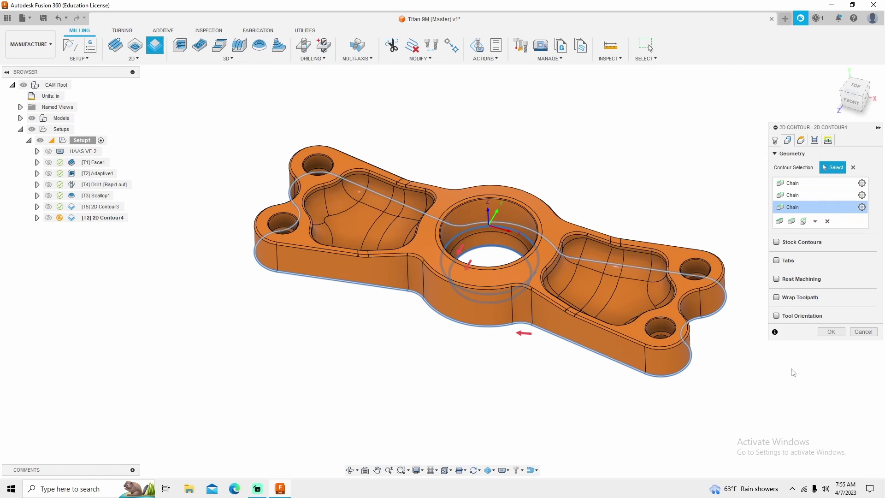
{"action": "left_click", "coordinate": [831, 332]}
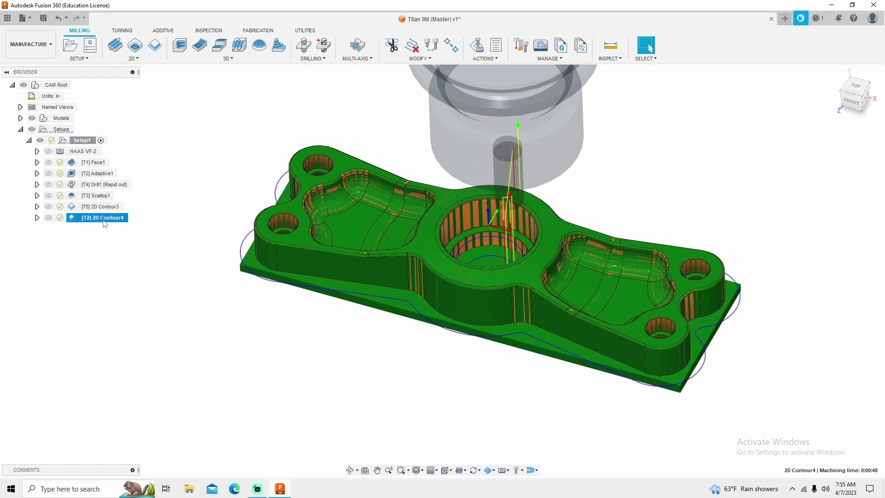
Reorder operations to Face1, Adaptive1, 2D Contour4, Drill1, 2D Contour3, Scallop1.
{"action": "left_click_drag", "start_coordinate": [105, 224], "coordinate": [105, 182]}
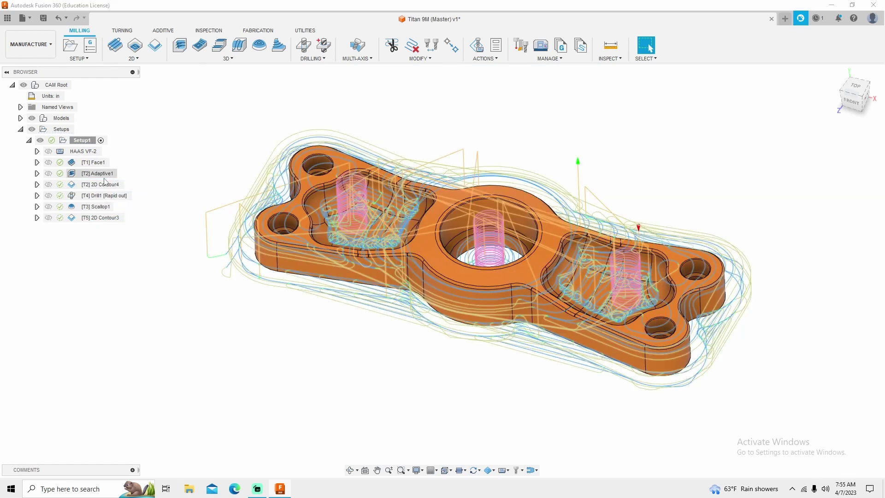
{"action": "left_click", "coordinate": [97, 218]}
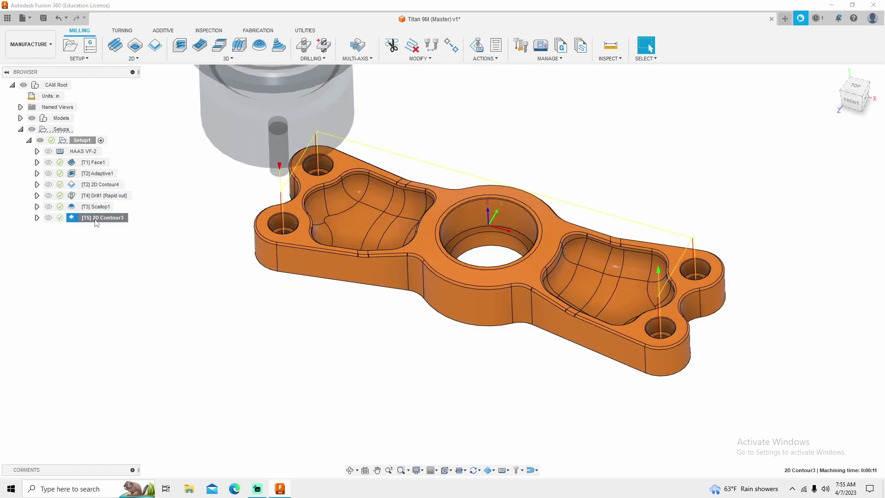
{"action": "mouse_move", "coordinate": [96, 221]}
{"action": "left_mouse_down"}
{"action": "mouse_move", "coordinate": [100, 194]}
{"action": "mouse_move", "coordinate": [99, 226]}
{"action": "left_mouse_up"}
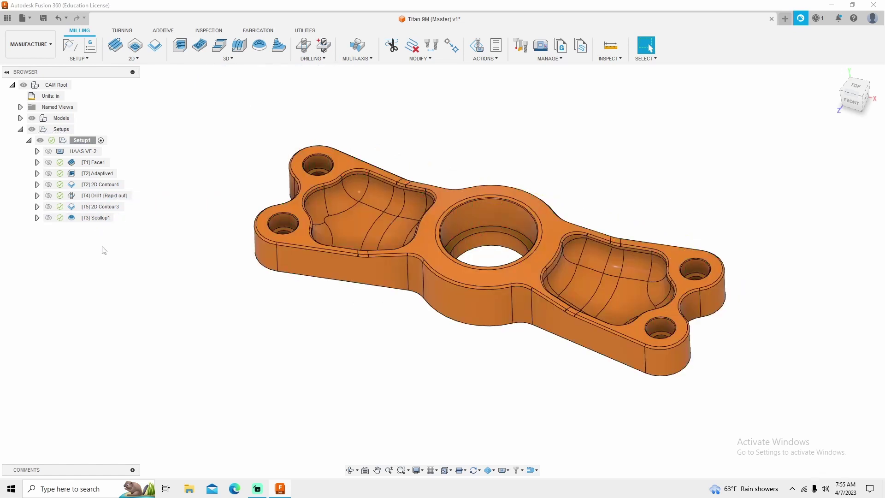
Preview all six toolpaths together, totalling 0:17:57, then clear the preview.
{"action": "left_click", "coordinate": [96, 166]}
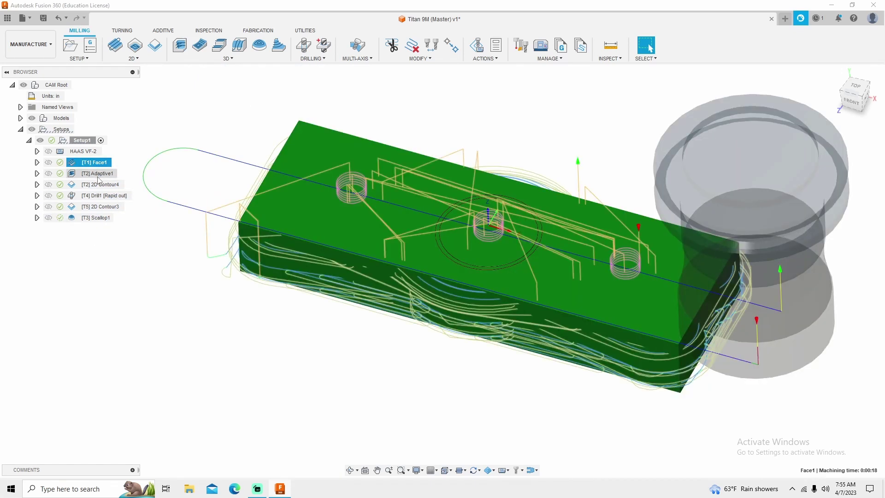
{"action": "left_click", "coordinate": [98, 174], "text": "ctrl"}
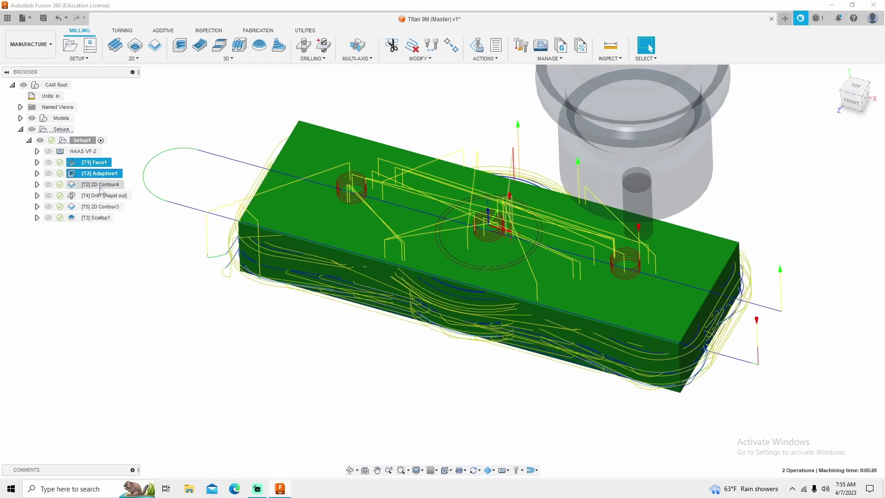
{"action": "left_click", "coordinate": [100, 187], "text": "ctrl"}
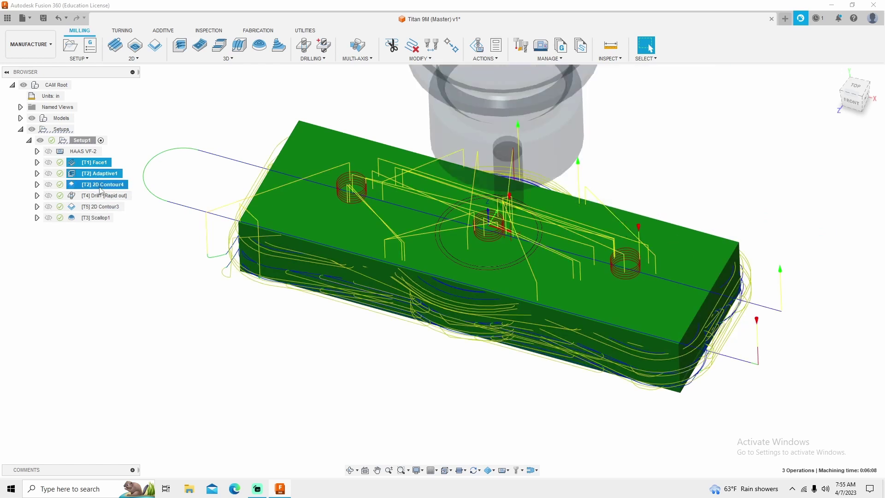
{"action": "left_click", "coordinate": [98, 194], "text": "ctrl"}
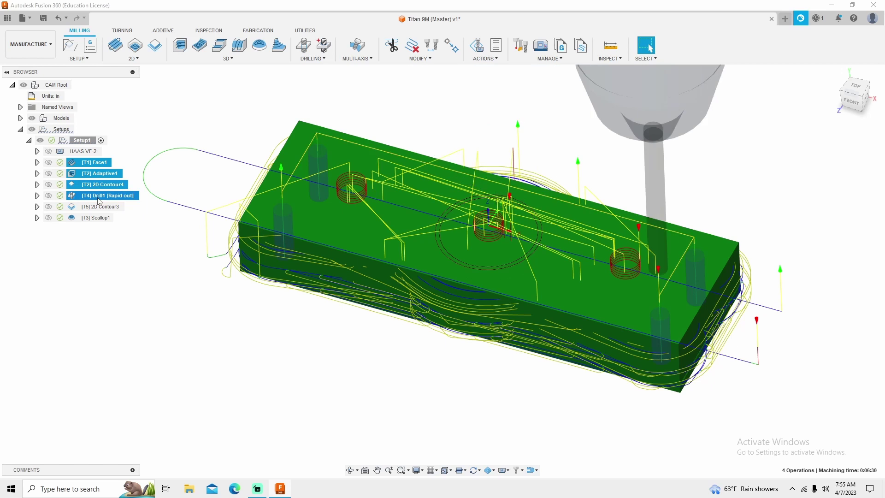
{"action": "left_click", "coordinate": [96, 209], "text": "ctrl"}
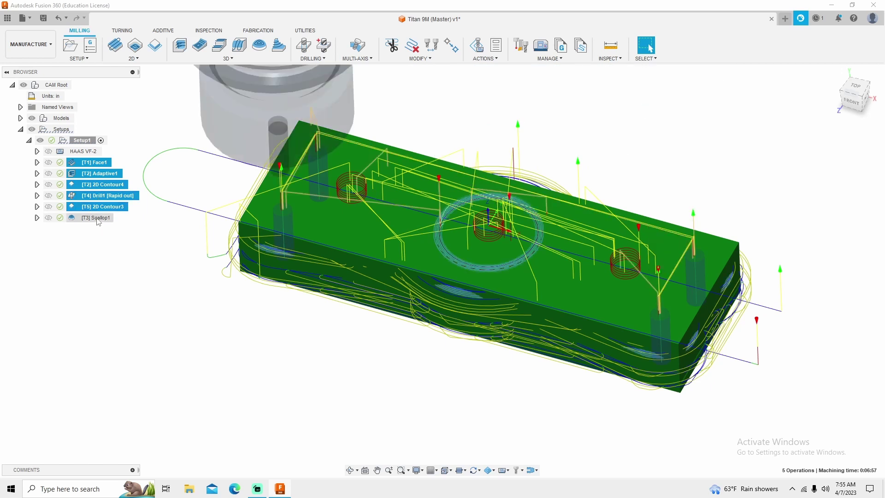
{"action": "left_click", "coordinate": [98, 220], "text": "ctrl"}
{"action": "left_click", "coordinate": [143, 236]}
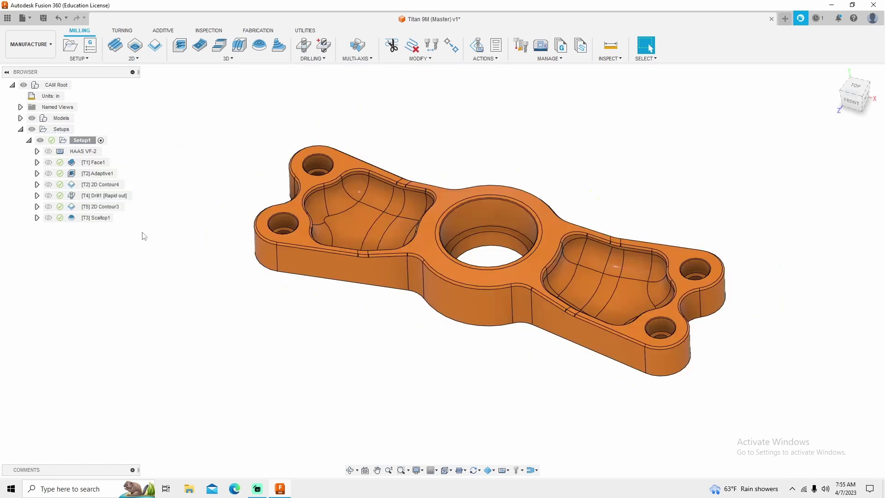
{"action": "left_click", "coordinate": [90, 220]}
{"action": "left_click", "coordinate": [166, 264]}
Start simulating Setup1 and play the machining simulation.
{"action": "right_click", "coordinate": [89, 147]}
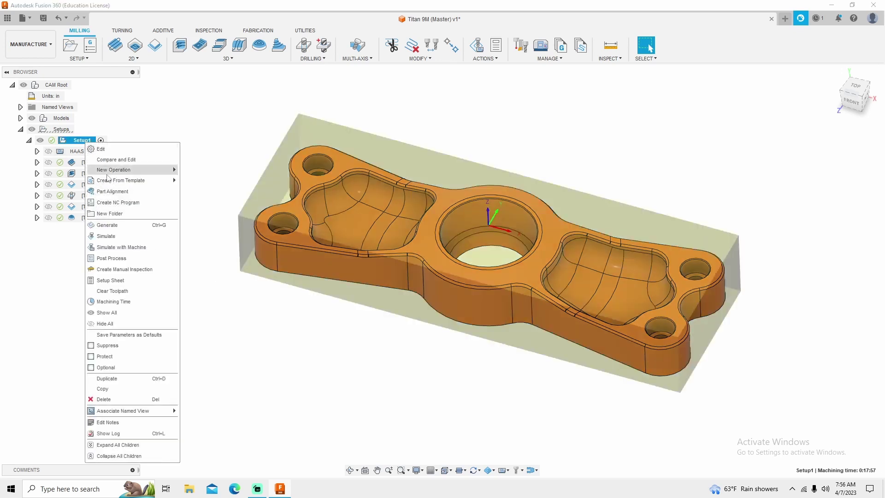
{"action": "left_click", "coordinate": [114, 243]}
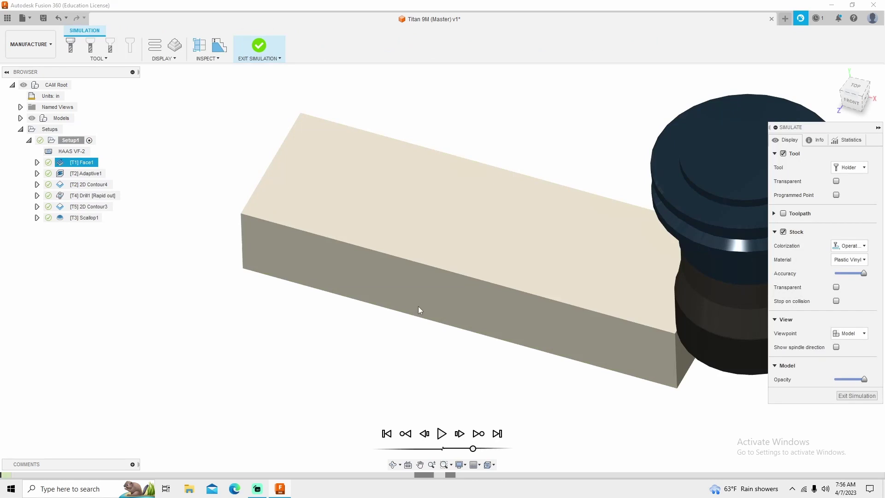
{"action": "left_click", "coordinate": [441, 436]}
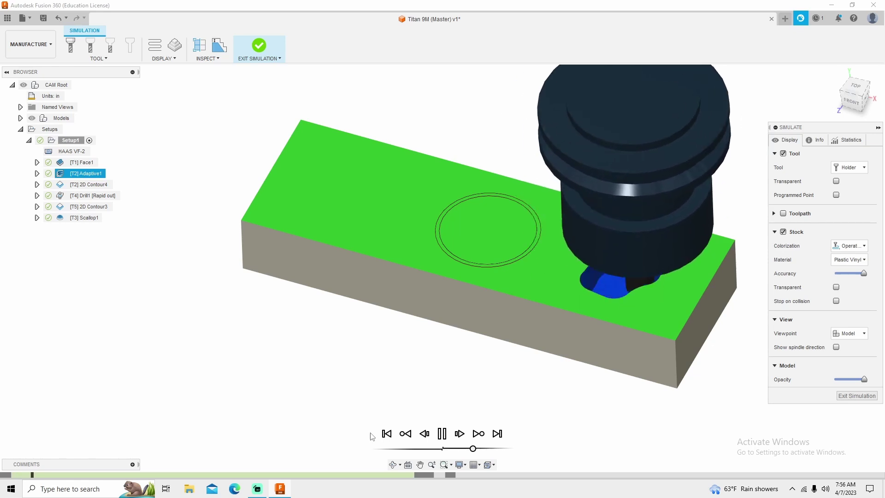
{"action": "middle_click_drag", "start_coordinate": [372, 436], "coordinate": [406, 406], "text": "shift"}
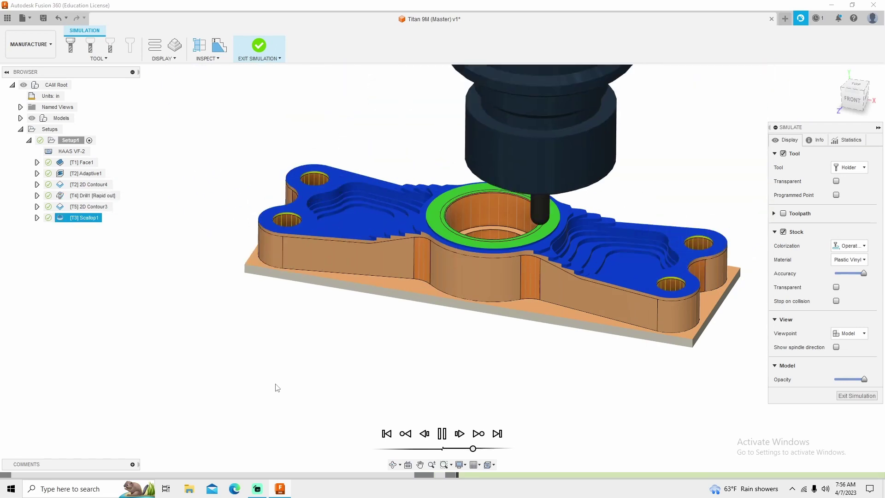
Hide the design model, slow the playback speed and lower the stock simulation accuracy.
{"action": "left_click", "coordinate": [32, 119]}
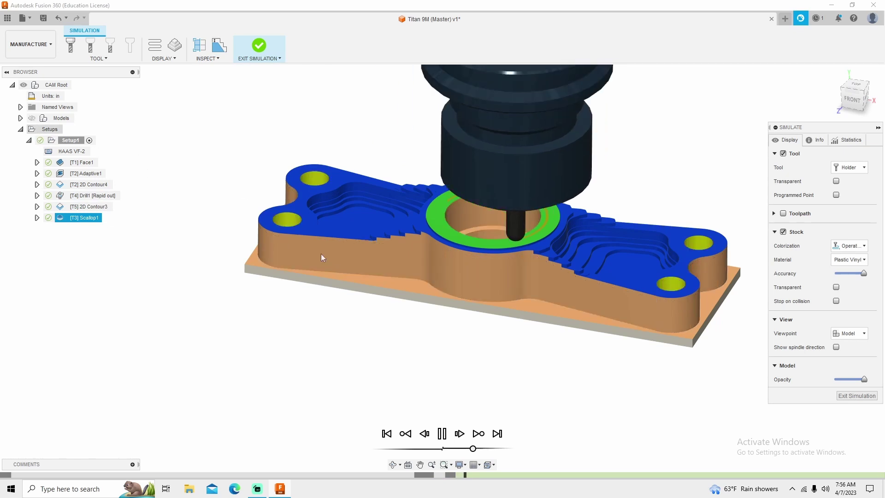
{"action": "left_click_drag", "start_coordinate": [473, 448], "coordinate": [458, 449]}
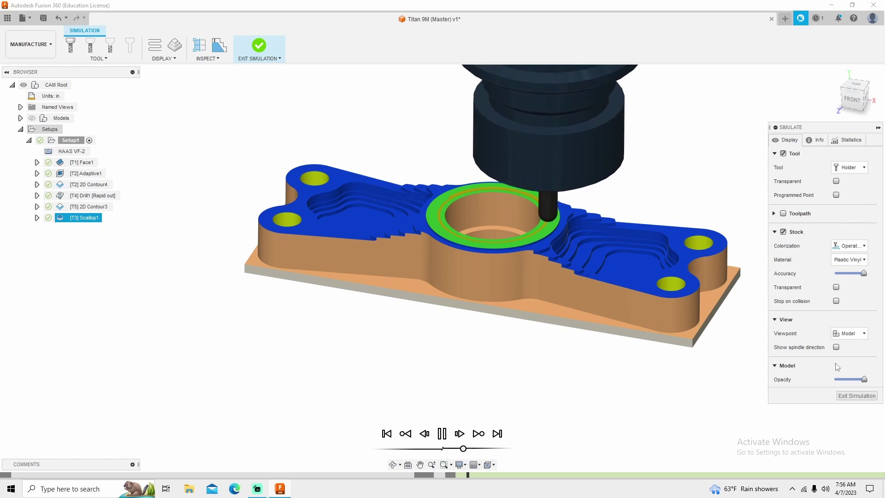
{"action": "left_click", "coordinate": [855, 274]}
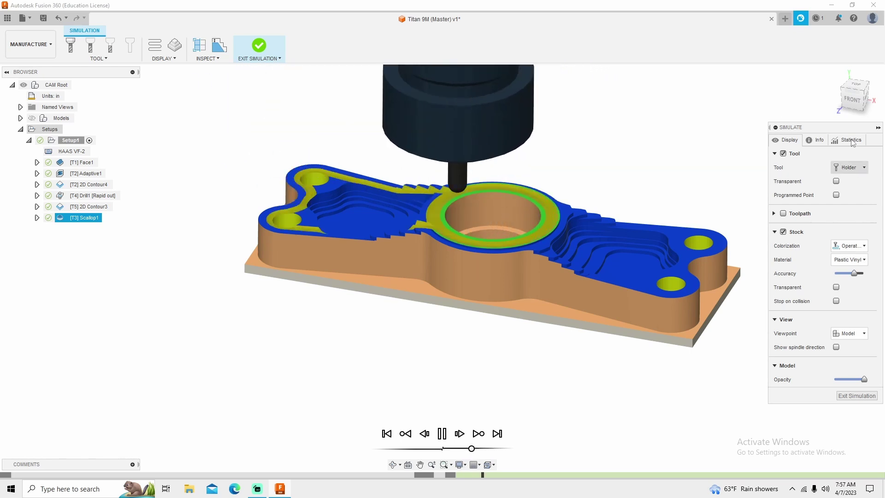
Review simulation statistics (0:18:12, 6 operations, 5 tool changes) and inspect the finished part.
{"action": "left_click", "coordinate": [850, 140]}
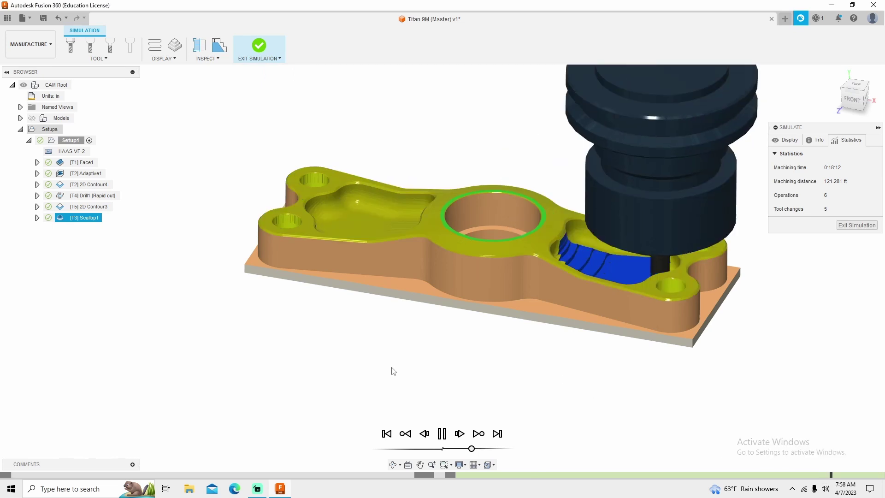
{"action": "middle_click_drag", "start_coordinate": [510, 340], "coordinate": [458, 340], "text": "shift"}
{"action": "scroll", "coordinate": [458, 340], "scroll_direction": "up", "scroll_amount": 5}
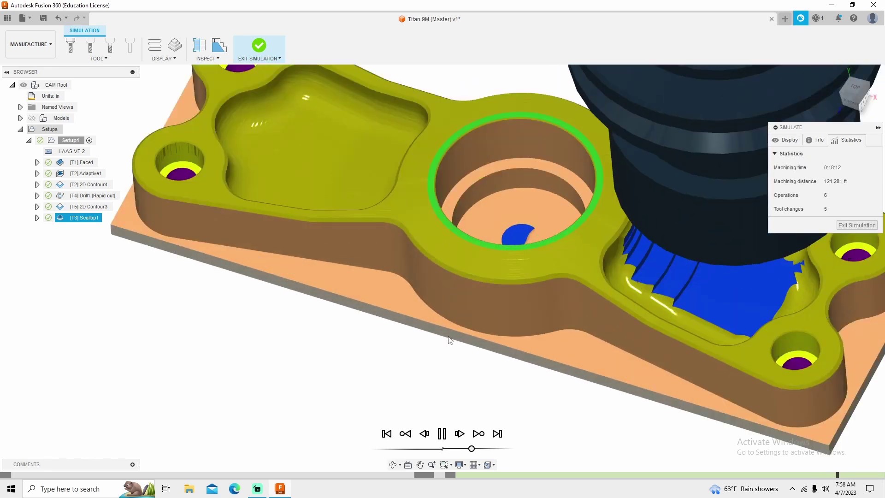
{"action": "scroll", "coordinate": [455, 329], "scroll_direction": "down", "scroll_amount": 5}
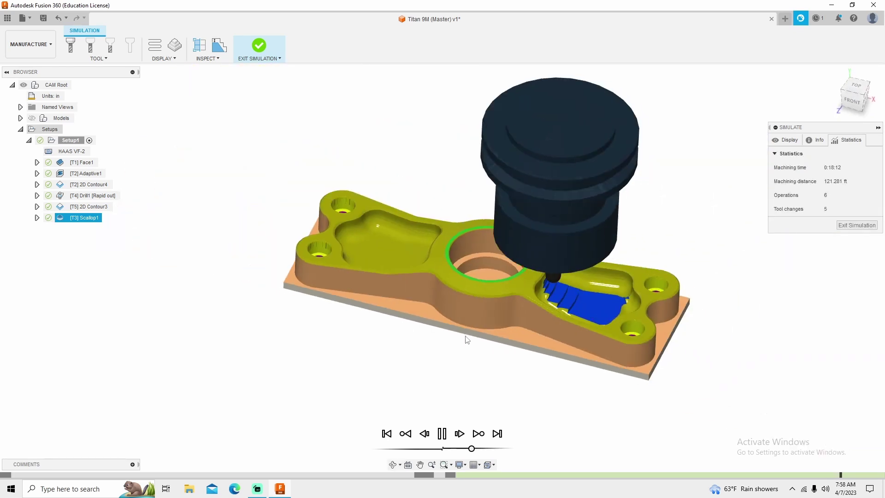
{"action": "scroll", "coordinate": [409, 271], "scroll_direction": "up", "scroll_amount": 10}
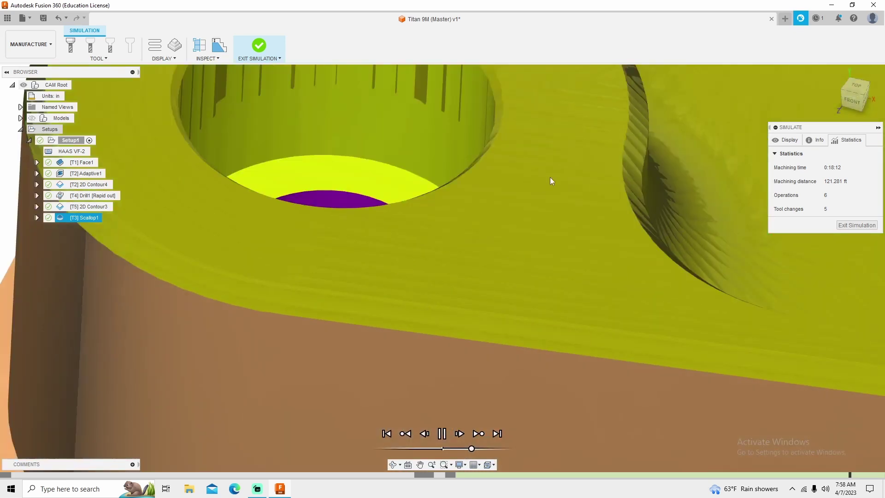
{"action": "scroll", "coordinate": [556, 159], "scroll_direction": "down", "scroll_amount": 10}
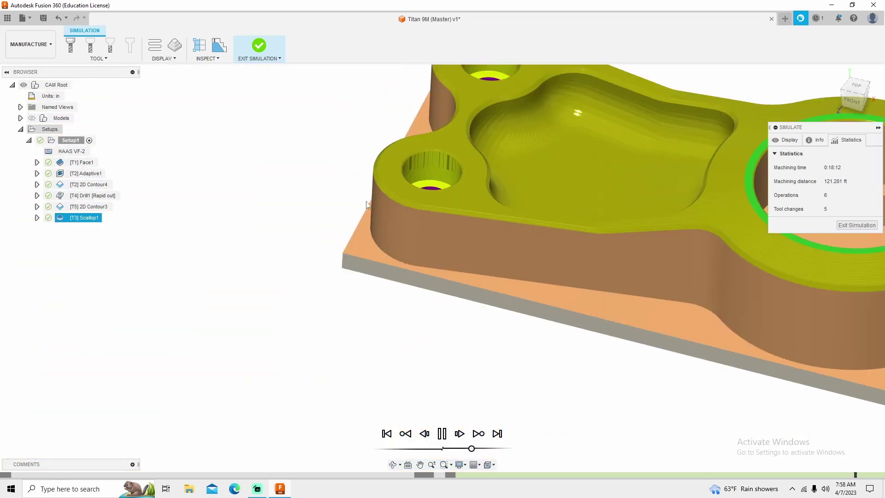
{"action": "scroll", "coordinate": [367, 204], "scroll_direction": "down", "scroll_amount": 10}
{"action": "scroll", "coordinate": [523, 223], "scroll_direction": "up", "scroll_amount": 2}
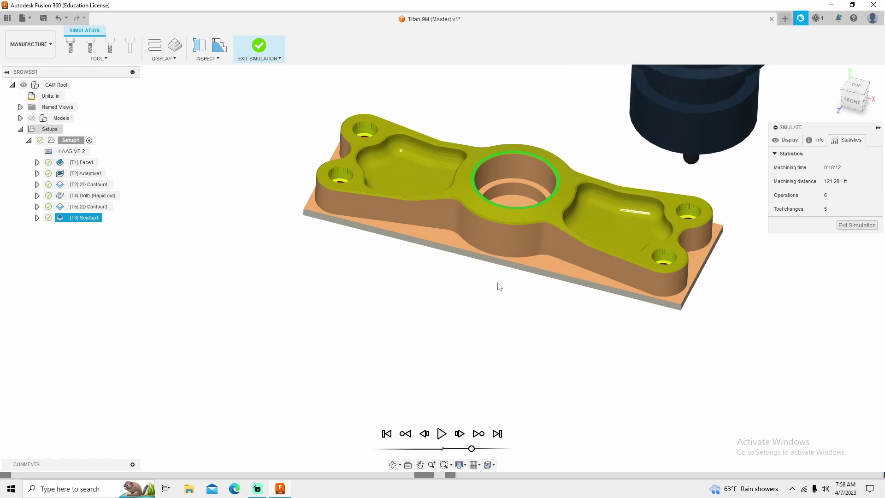
{"action": "middle_click_drag", "start_coordinate": [553, 298], "coordinate": [529, 288], "text": "shift"}
{"action": "scroll", "coordinate": [549, 244], "scroll_direction": "up", "scroll_amount": 3}
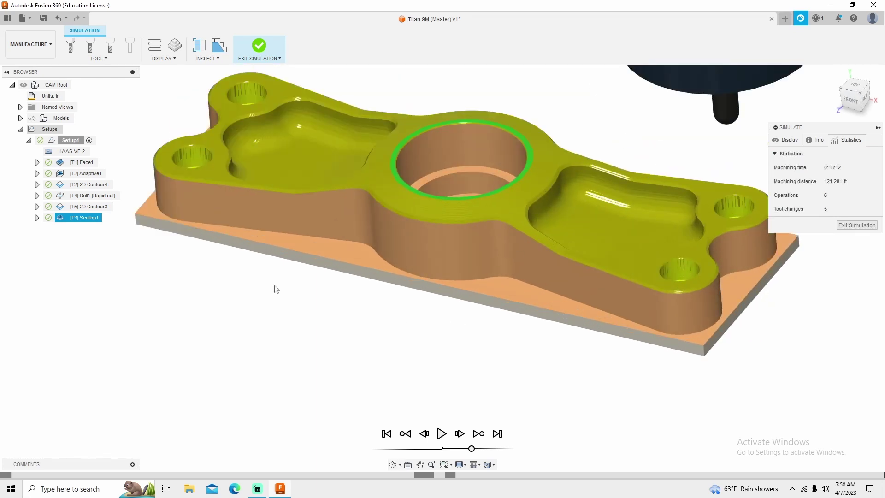
{"action": "scroll", "coordinate": [276, 289], "scroll_direction": "down", "scroll_amount": 1}
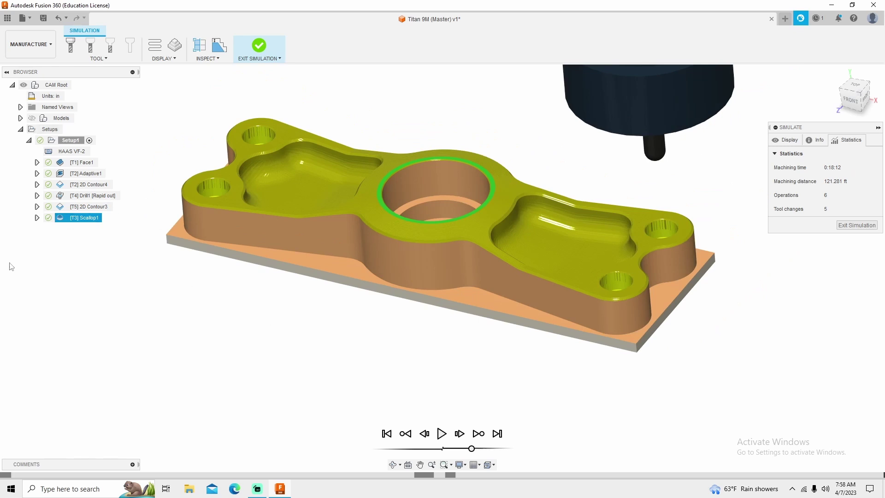
{"action": "right_click", "coordinate": [76, 221]}
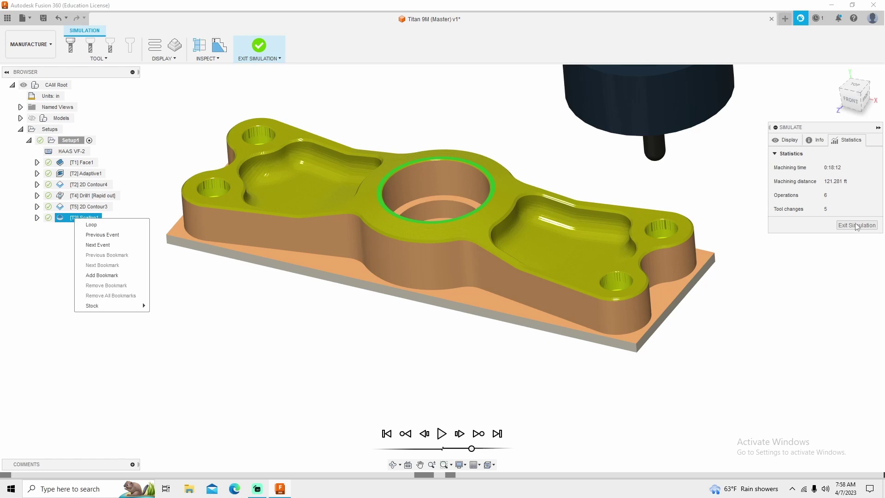
Exit the simulation and reapply Brass - Finishing cutting data to Scallop1, giving 0:07:38.
{"action": "left_click", "coordinate": [85, 264]}
{"action": "right_click", "coordinate": [84, 263]}
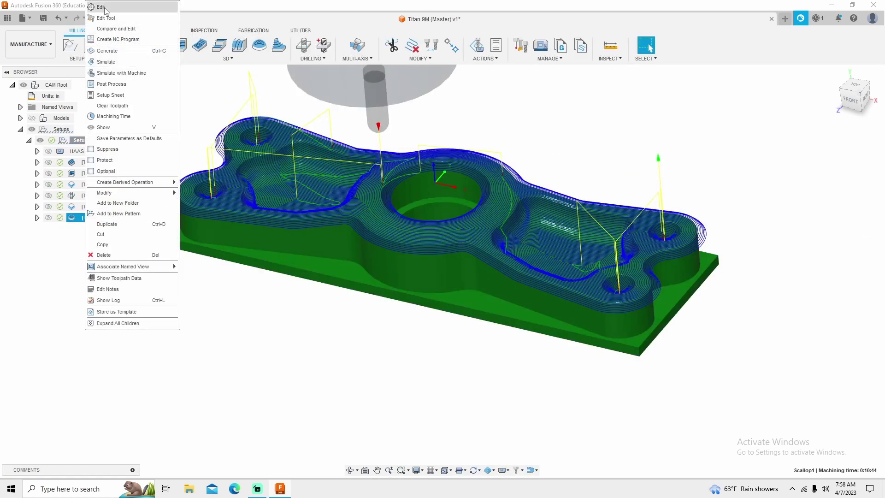
{"action": "left_click", "coordinate": [493, 100]}
{"action": "left_click", "coordinate": [836, 168]}
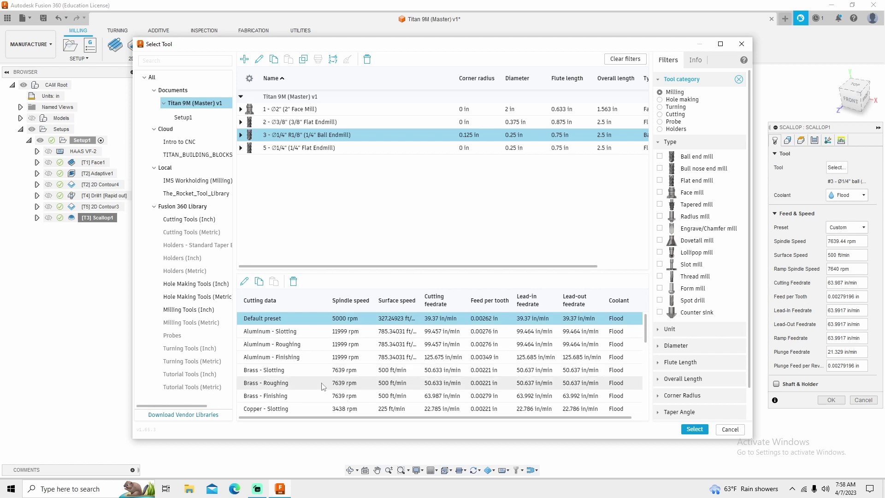
{"action": "left_click", "coordinate": [313, 395]}
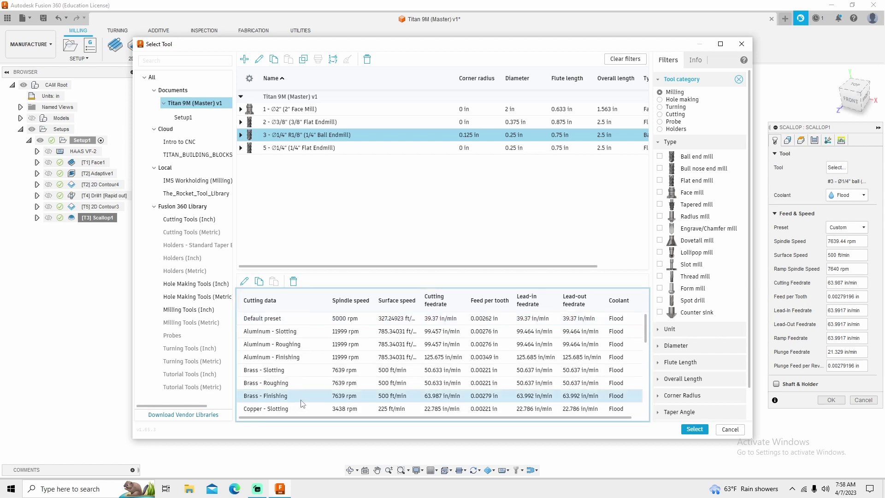
{"action": "left_click", "coordinate": [695, 430]}
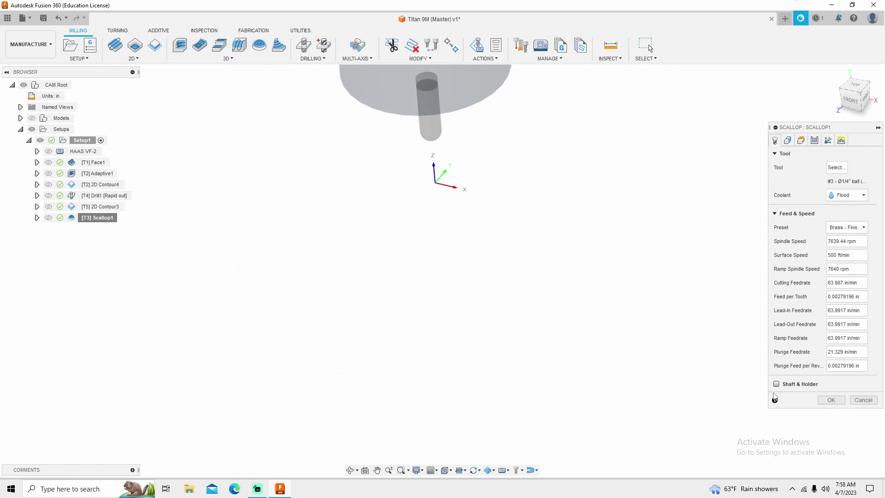
{"action": "left_click", "coordinate": [832, 400]}
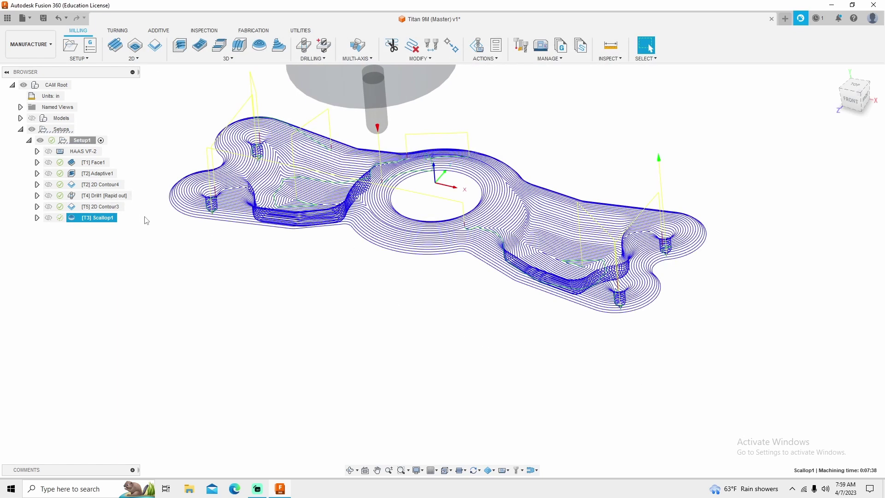
Reopen Scallop1 and add the top-left and left hole edges as machining boundaries.
{"action": "right_click", "coordinate": [97, 218]}
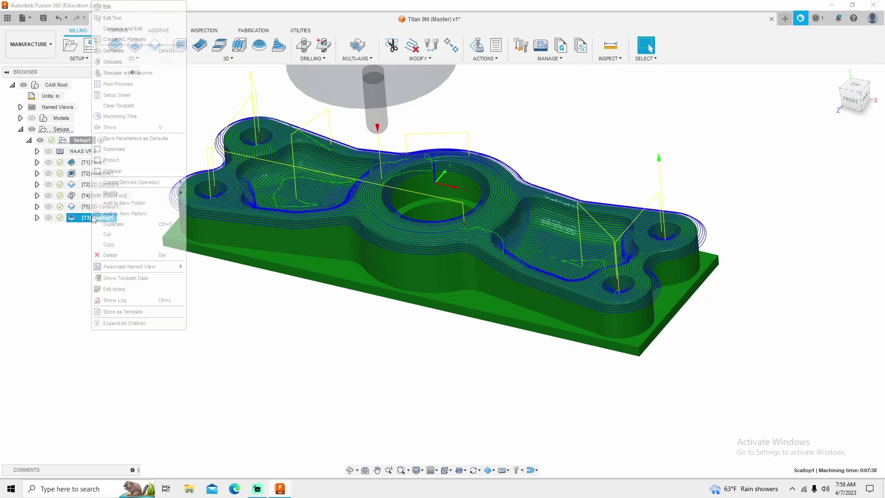
{"action": "left_click", "coordinate": [113, 10]}
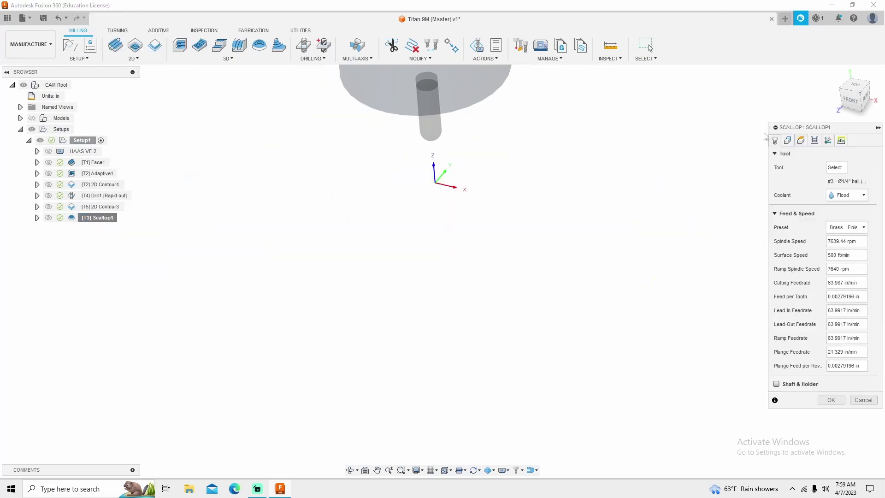
{"action": "left_click", "coordinate": [801, 140]}
{"action": "left_click", "coordinate": [788, 141]}
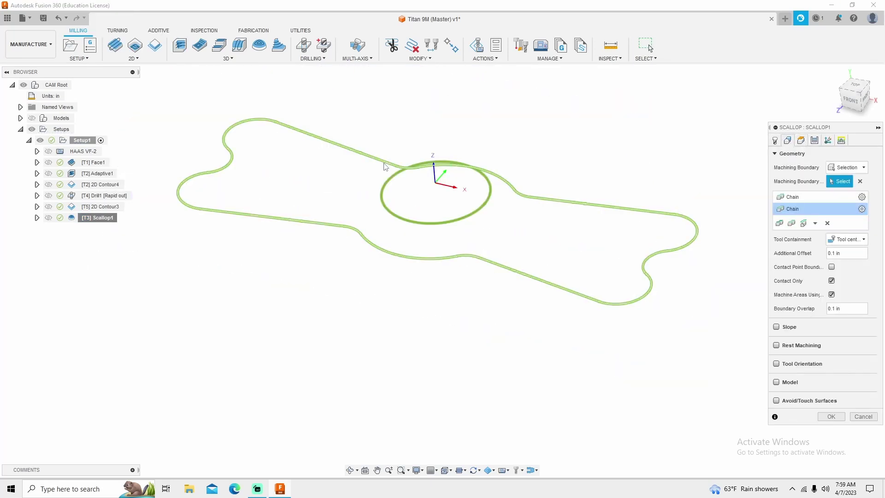
{"action": "scroll", "coordinate": [226, 167], "scroll_direction": "up", "scroll_amount": 4}
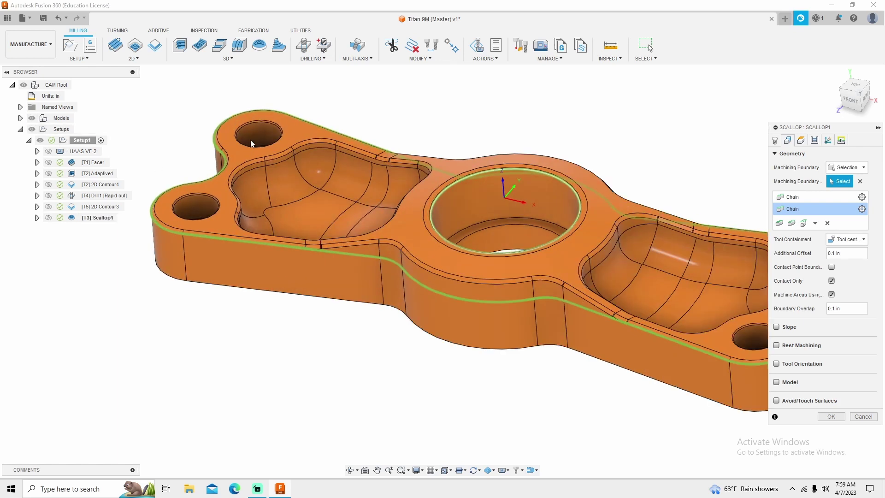
{"action": "left_click", "coordinate": [265, 101]}
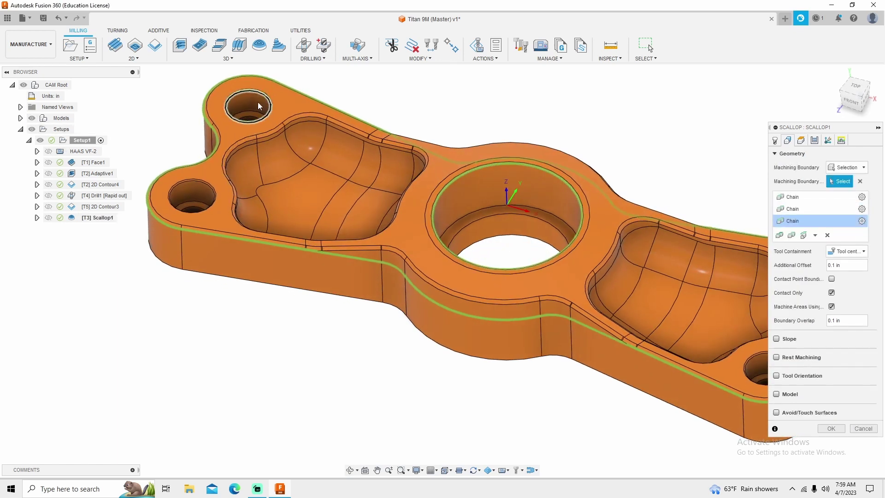
{"action": "left_click", "coordinate": [209, 188]}
{"action": "scroll", "coordinate": [323, 208], "scroll_direction": "down", "scroll_amount": 4}
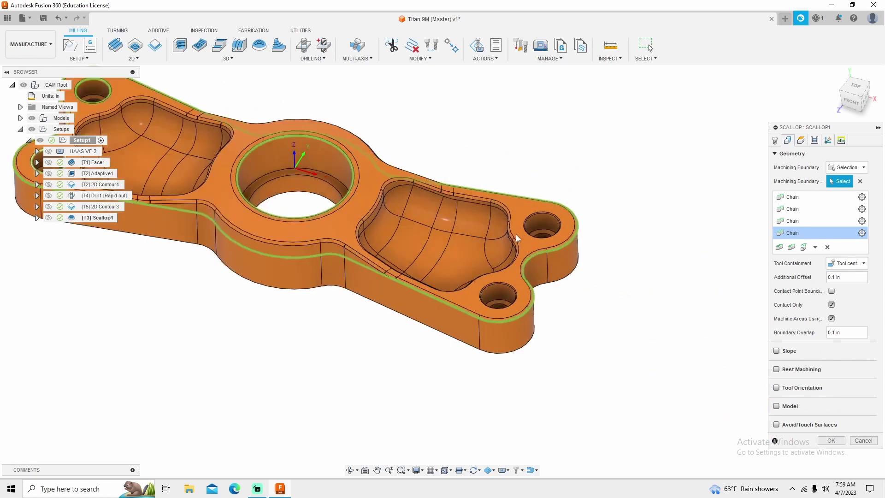
{"action": "scroll", "coordinate": [518, 229], "scroll_direction": "up", "scroll_amount": 6}
Add the right and lower hole edges as boundary chains and regenerate Scallop1 at 0:07:24.
{"action": "left_click", "coordinate": [517, 229]}
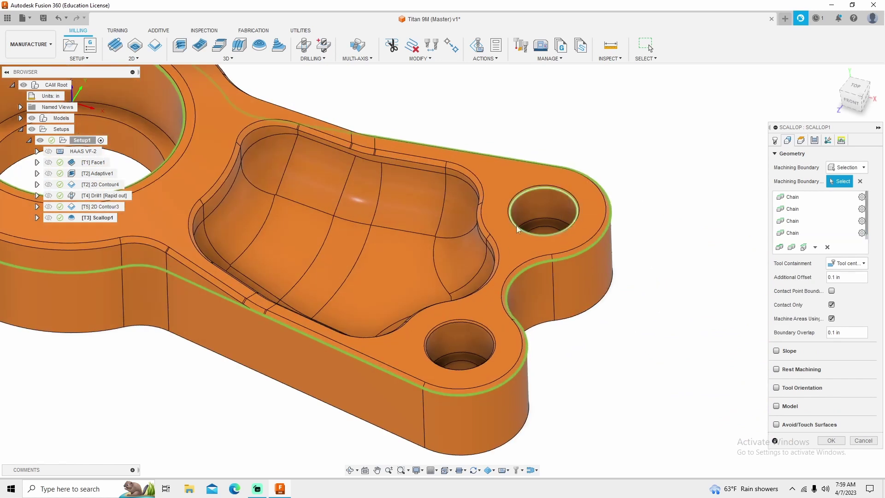
{"action": "left_click", "coordinate": [461, 320]}
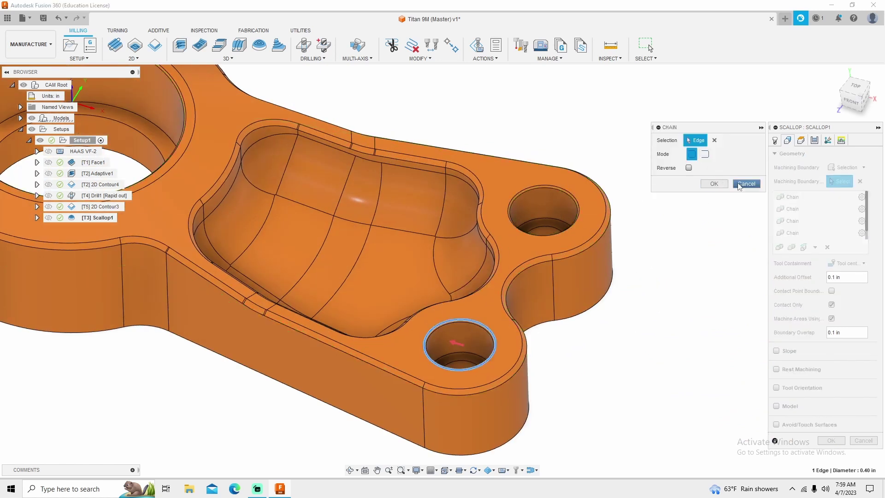
{"action": "left_click", "coordinate": [714, 183]}
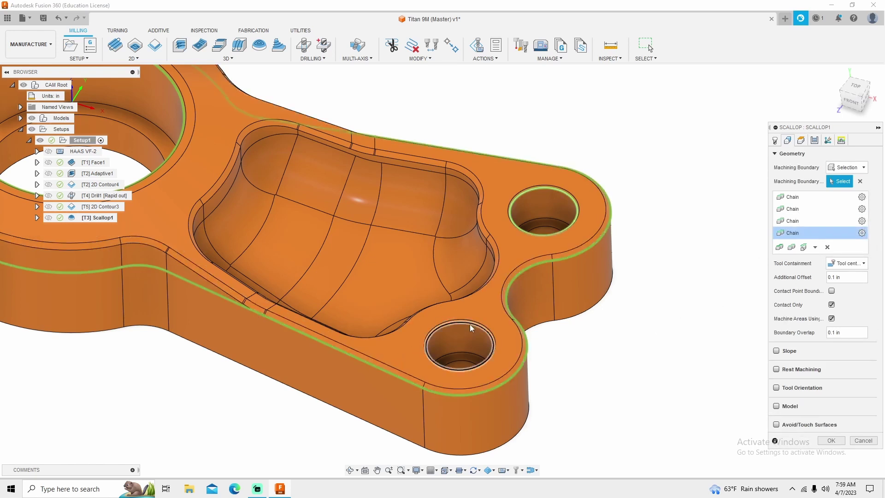
{"action": "scroll", "coordinate": [585, 312], "scroll_direction": "down", "scroll_amount": 5}
{"action": "scroll", "coordinate": [282, 195], "scroll_direction": "up", "scroll_amount": 6}
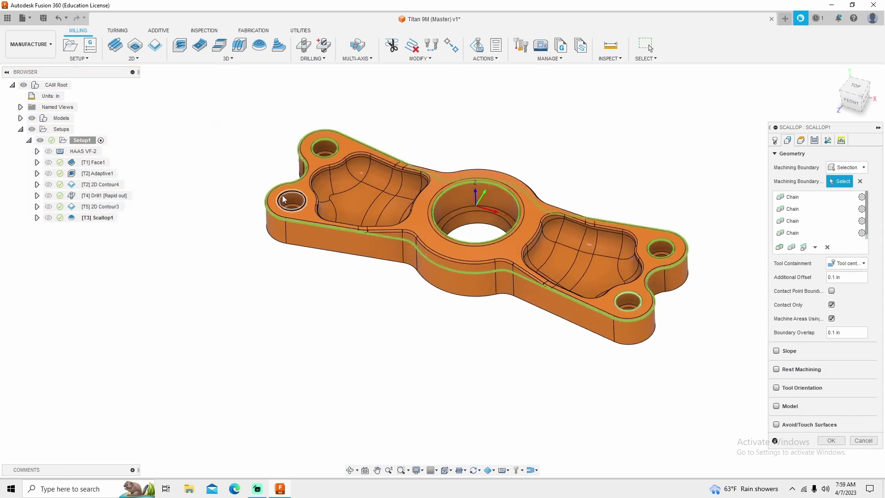
{"action": "scroll", "coordinate": [375, 169], "scroll_direction": "down", "scroll_amount": 5}
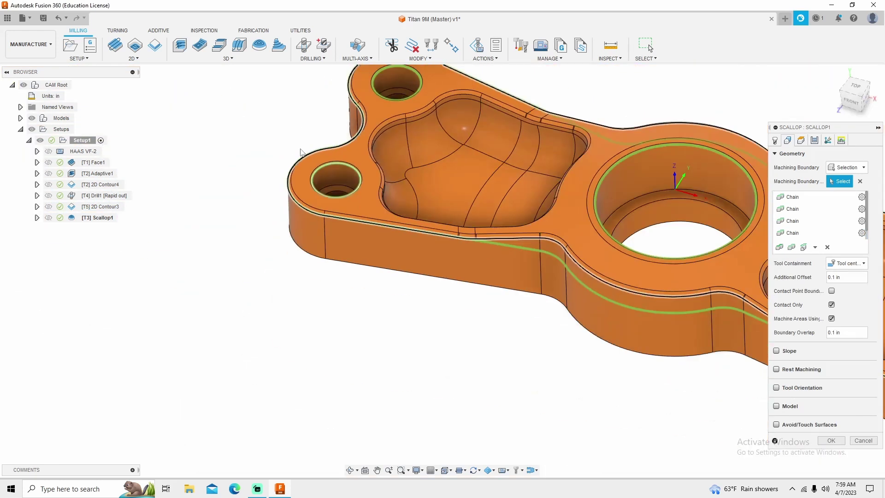
{"action": "left_click", "coordinate": [831, 441]}
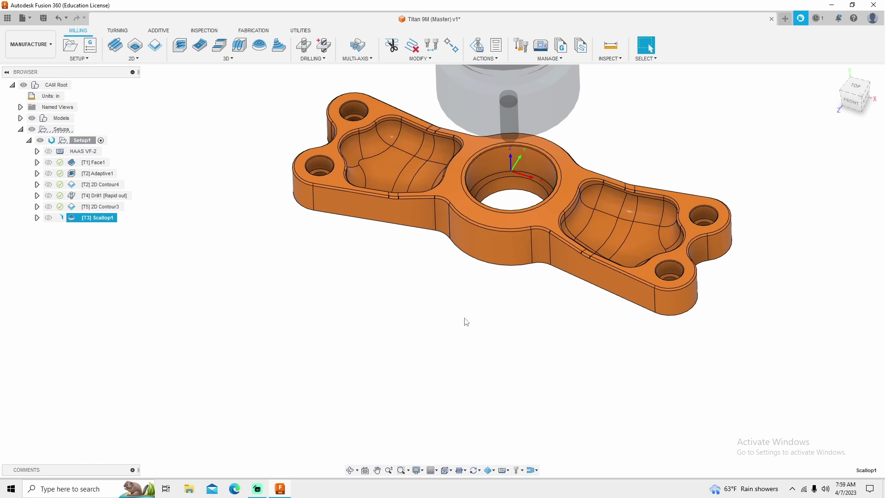
{"action": "scroll", "coordinate": [488, 234], "scroll_direction": "up", "scroll_amount": 3}
{"action": "scroll", "coordinate": [397, 289], "scroll_direction": "down", "scroll_amount": 4}
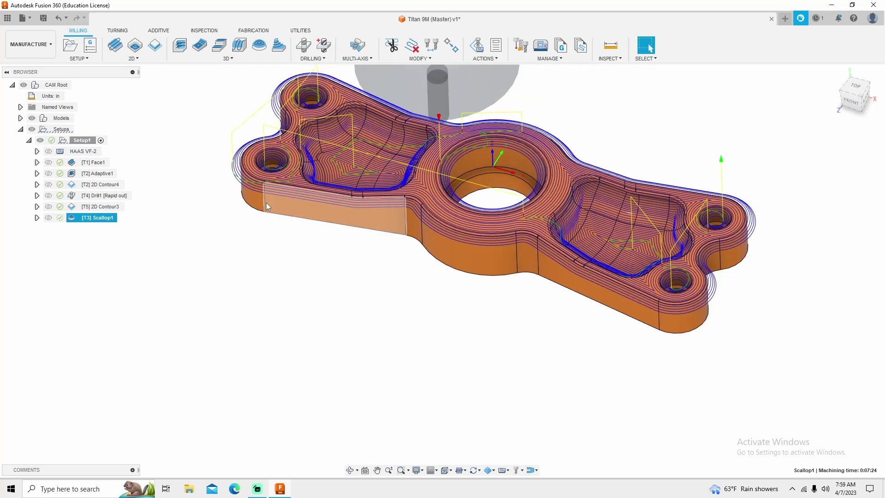
{"action": "scroll", "coordinate": [267, 152], "scroll_direction": "up", "scroll_amount": 8}
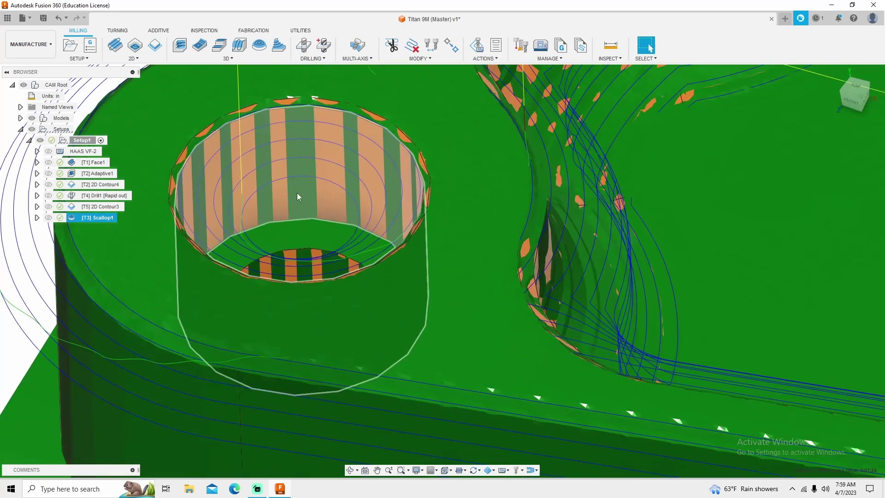
{"action": "scroll", "coordinate": [297, 193], "scroll_direction": "down", "scroll_amount": 9}
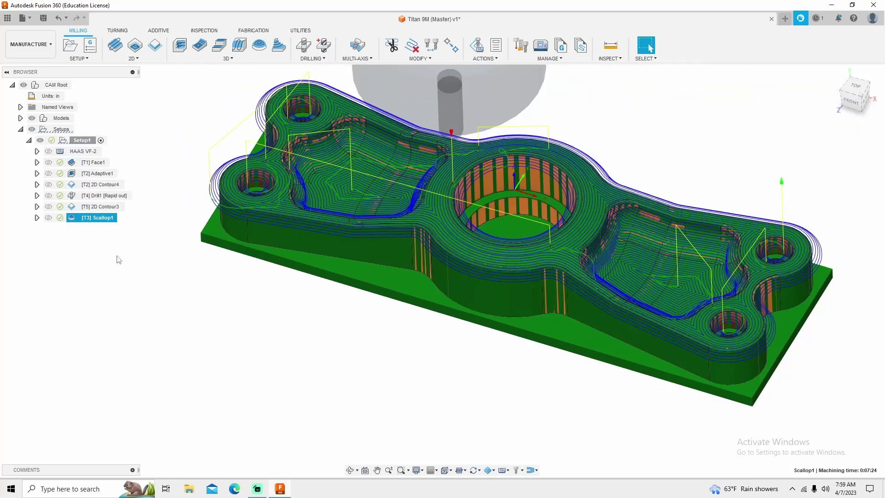
{"action": "left_click", "coordinate": [82, 140]}
{"action": "right_click", "coordinate": [82, 141]}
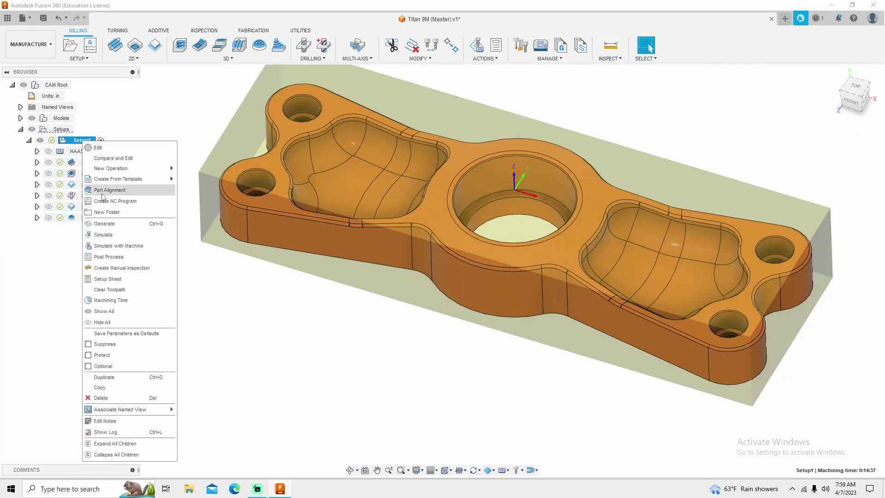
{"action": "left_click", "coordinate": [98, 236]}
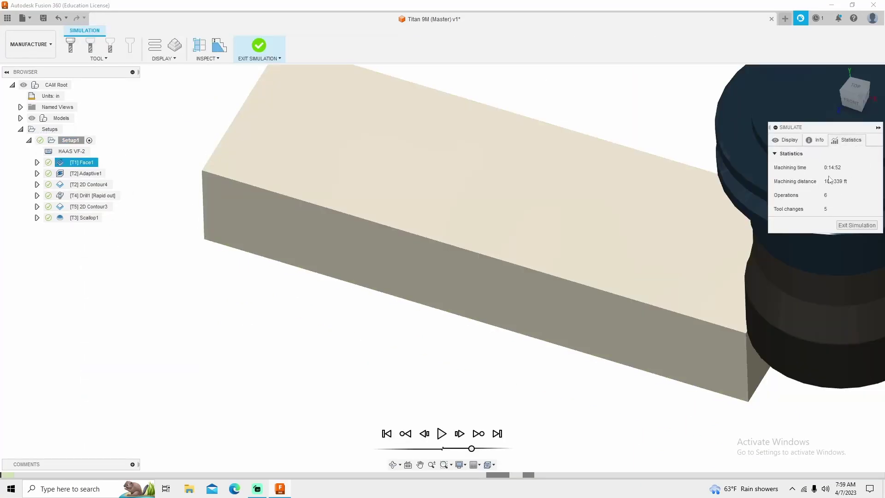
{"action": "scroll", "coordinate": [472, 159], "scroll_direction": "down", "scroll_amount": 4}
{"action": "scroll", "coordinate": [473, 217], "scroll_direction": "up", "scroll_amount": 2}
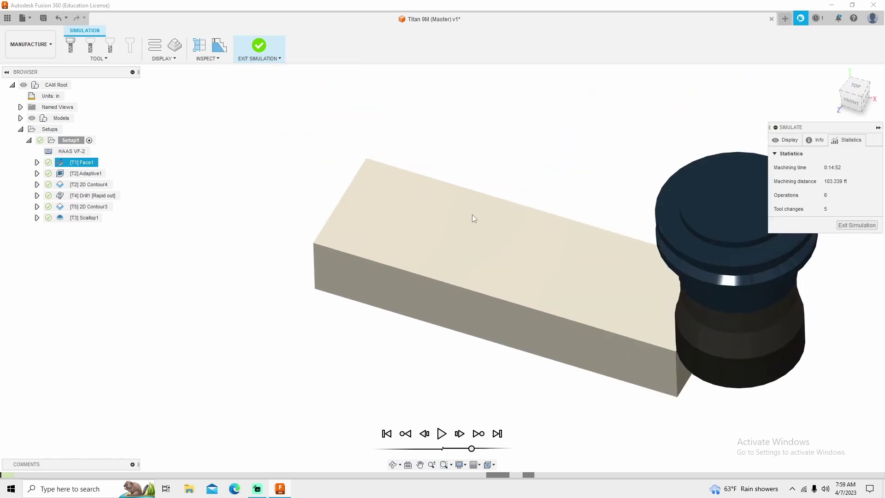
{"action": "left_click", "coordinate": [856, 224]}
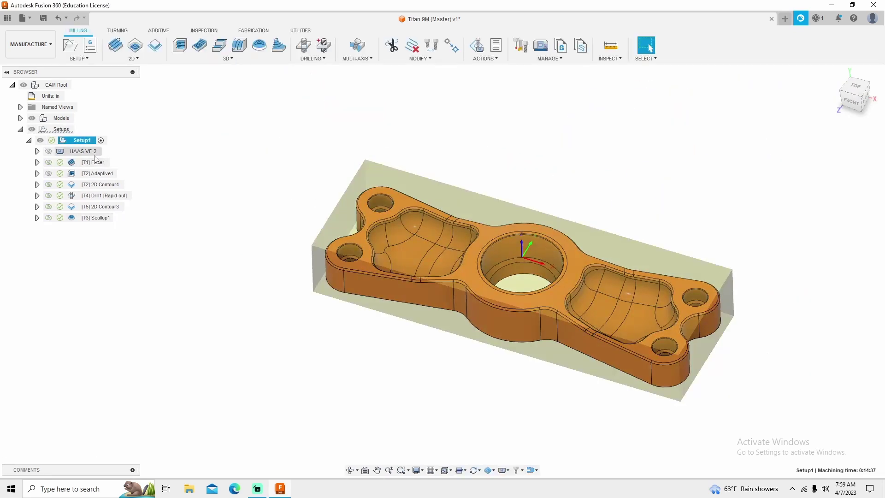
{"action": "right_click", "coordinate": [81, 142]}
{"action": "left_click", "coordinate": [94, 151]}
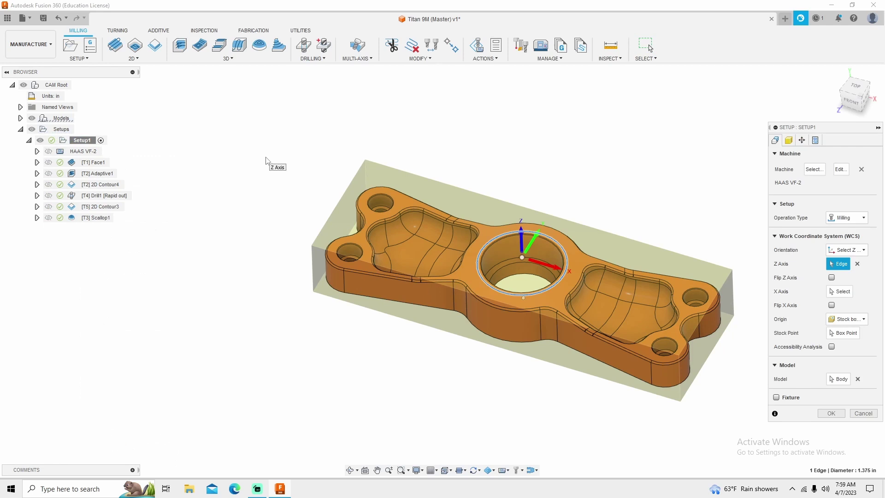
{"action": "left_click", "coordinate": [862, 413]}
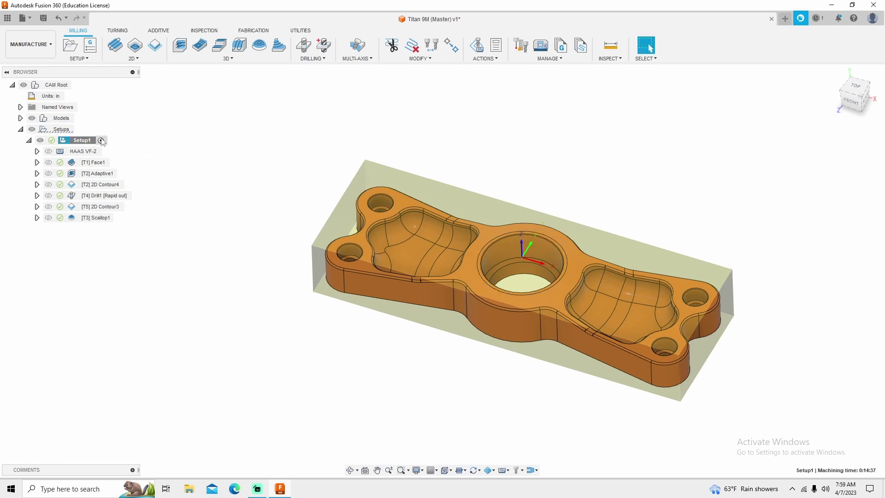
Switch Scallop1 to the Aluminum - Finishing preset and regenerate it, now 0:03:46.
{"action": "right_click", "coordinate": [107, 216]}
{"action": "left_click", "coordinate": [123, 7]}
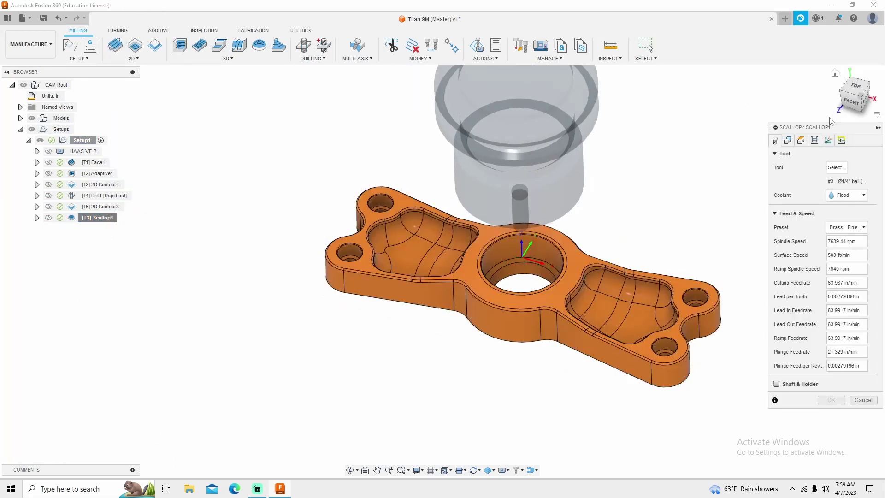
{"action": "left_click", "coordinate": [830, 166]}
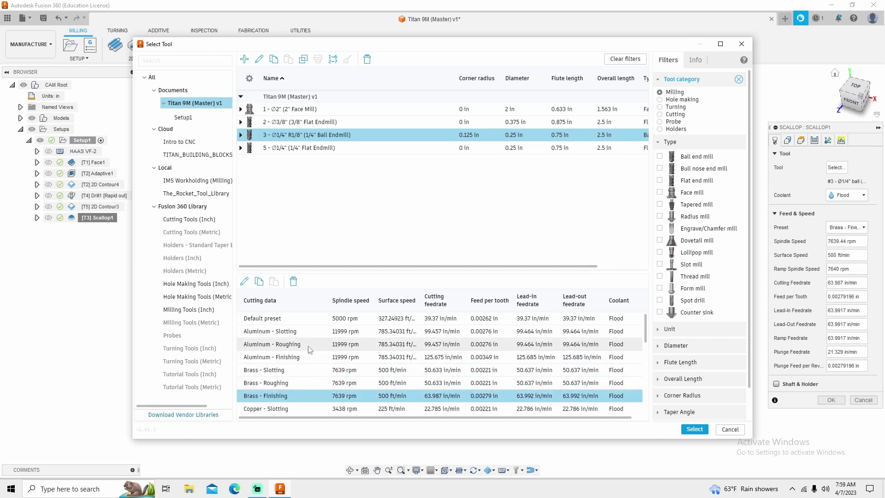
{"action": "left_click", "coordinate": [361, 359]}
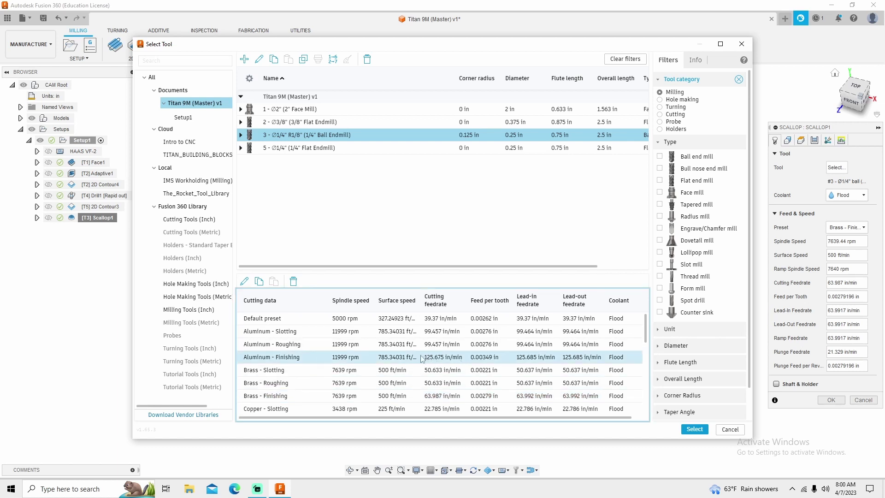
{"action": "left_click", "coordinate": [695, 430]}
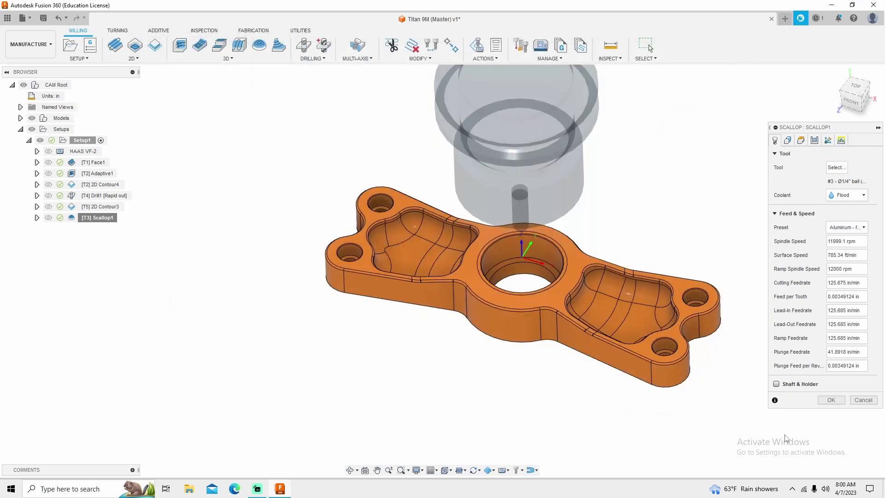
{"action": "left_click", "coordinate": [831, 400]}
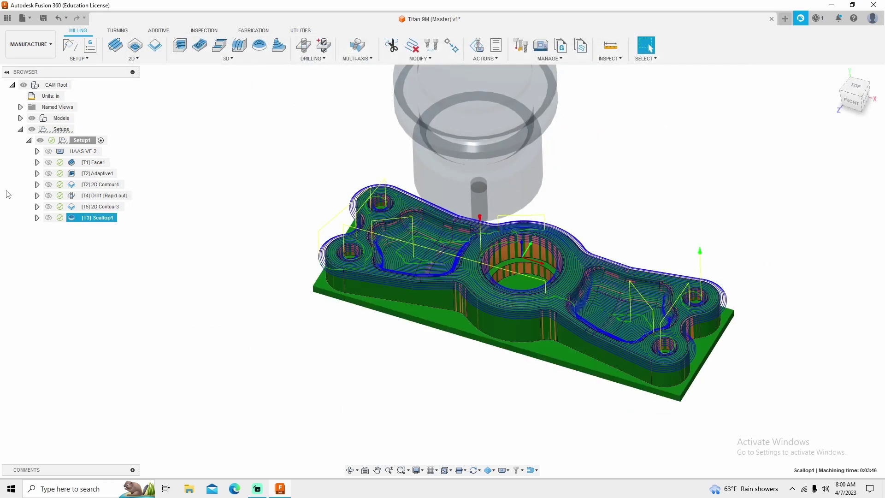
{"action": "right_click", "coordinate": [85, 140]}
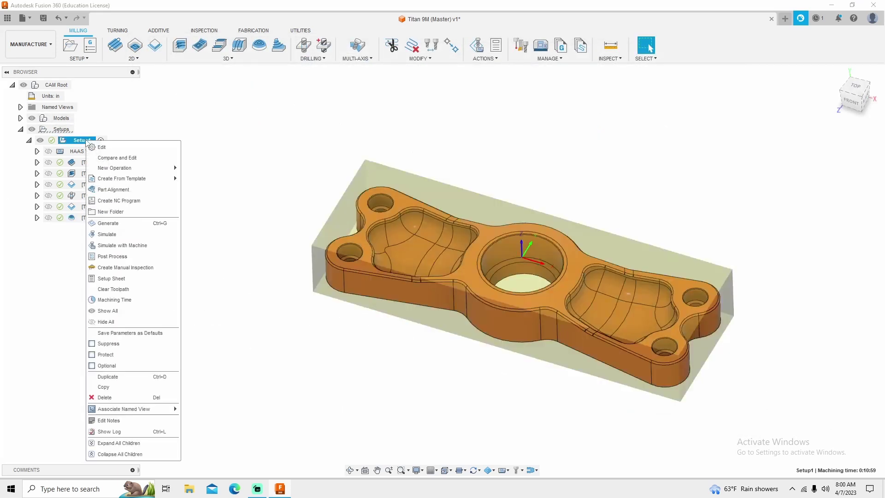
{"action": "left_click", "coordinate": [107, 234]}
{"action": "left_click", "coordinate": [849, 140]}
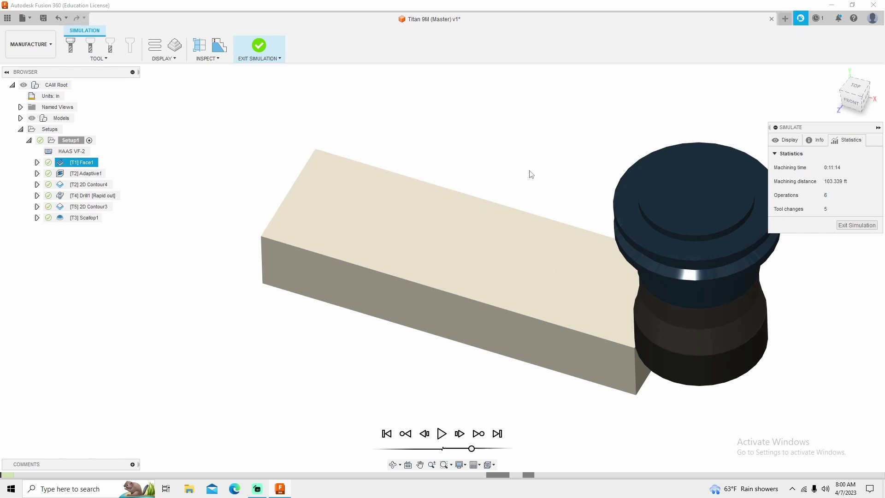
{"action": "left_click", "coordinate": [786, 139]}
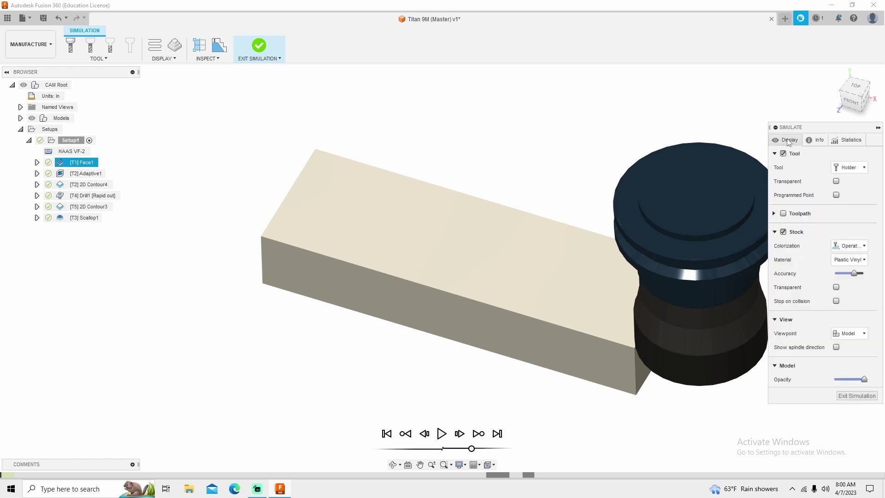
{"action": "left_click", "coordinate": [835, 397]}
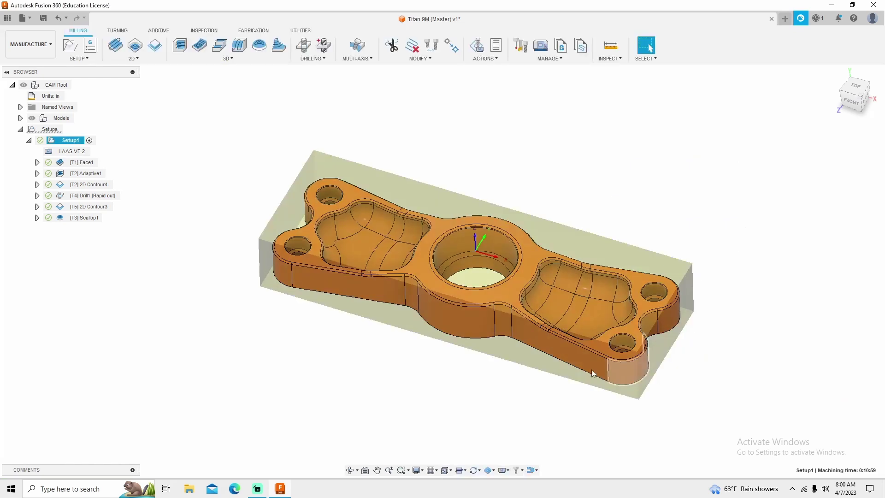
{"action": "middle_click_drag", "start_coordinate": [561, 332], "coordinate": [482, 356], "text": "shift"}
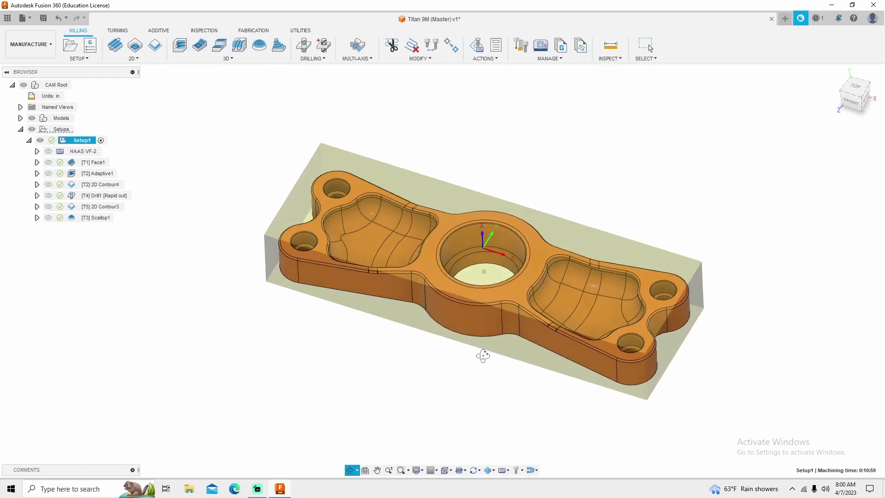